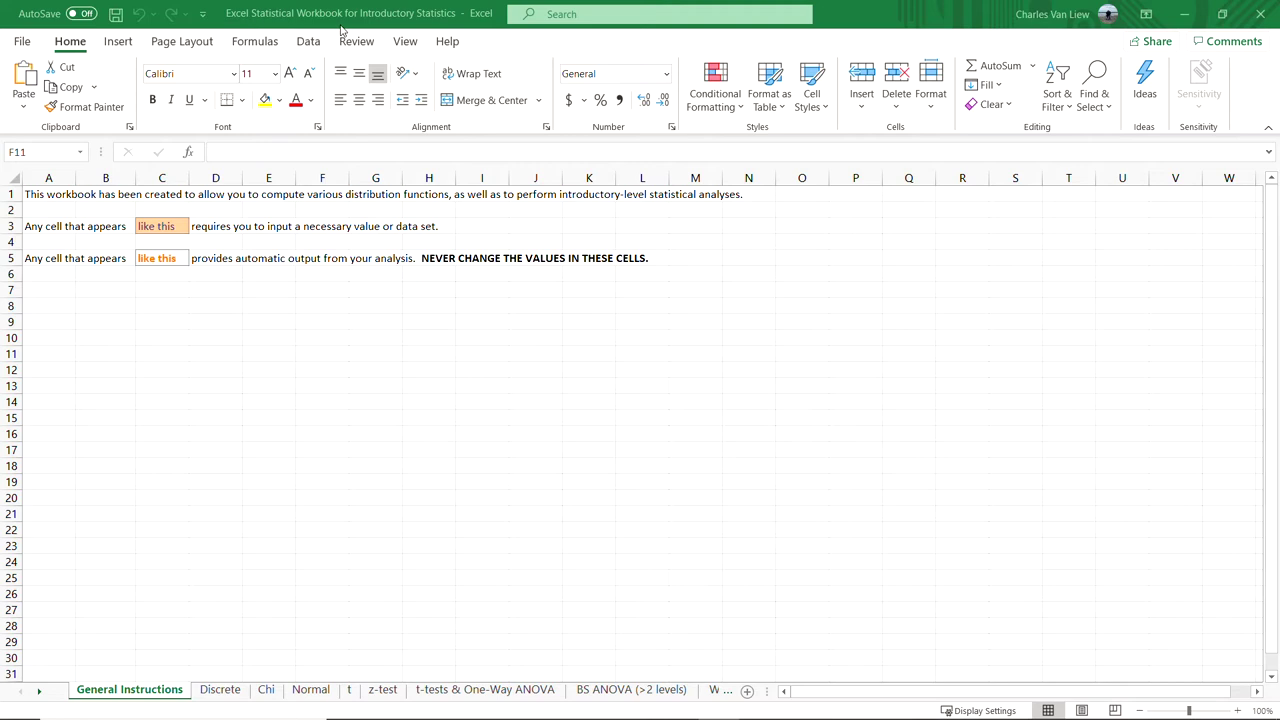
- Open the Normal sheet and look over its standardized z -> p and raw X -> p calculators
{"action": "left_click", "coordinate": [311, 689]}
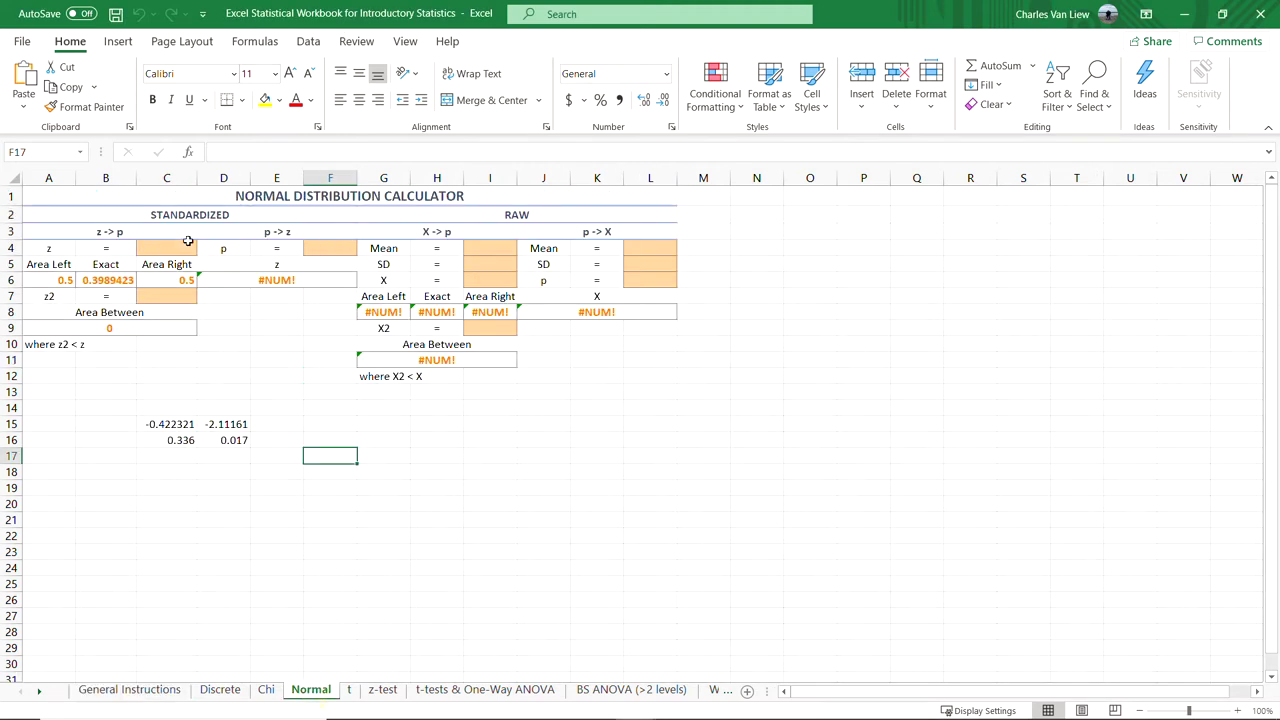
{"action": "left_click", "coordinate": [107, 229]}
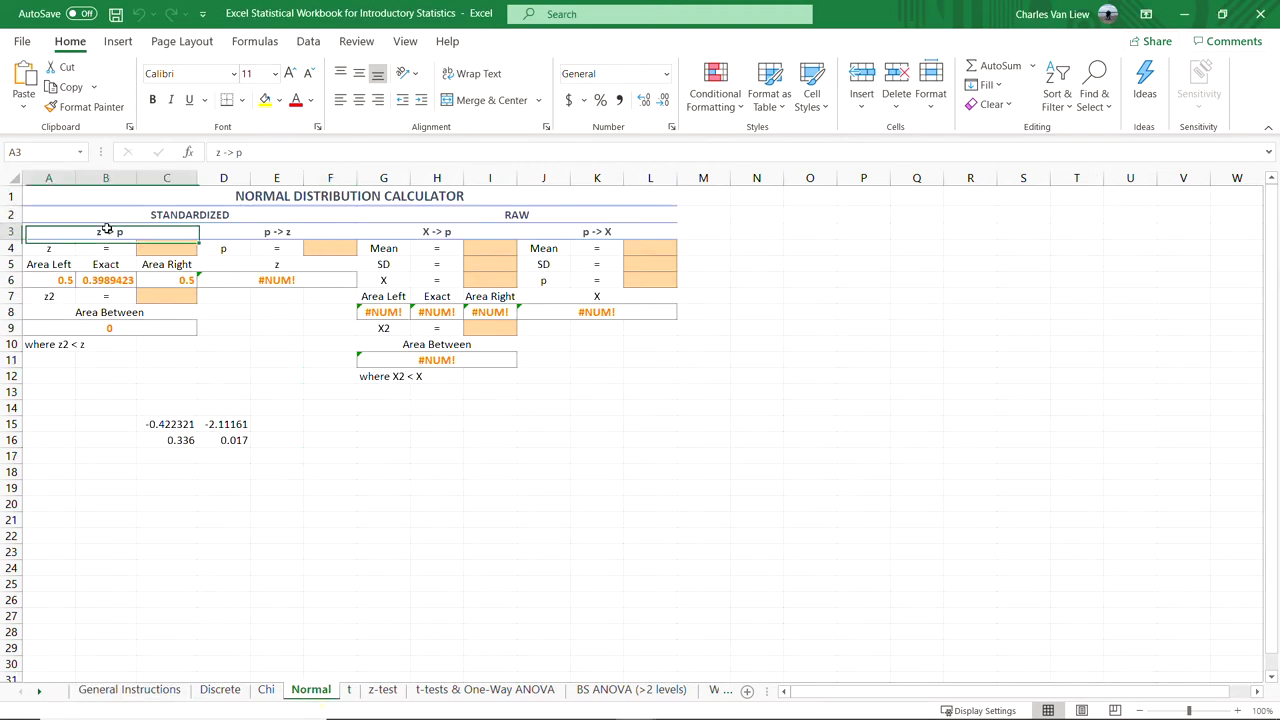
{"action": "left_click", "coordinate": [462, 228]}
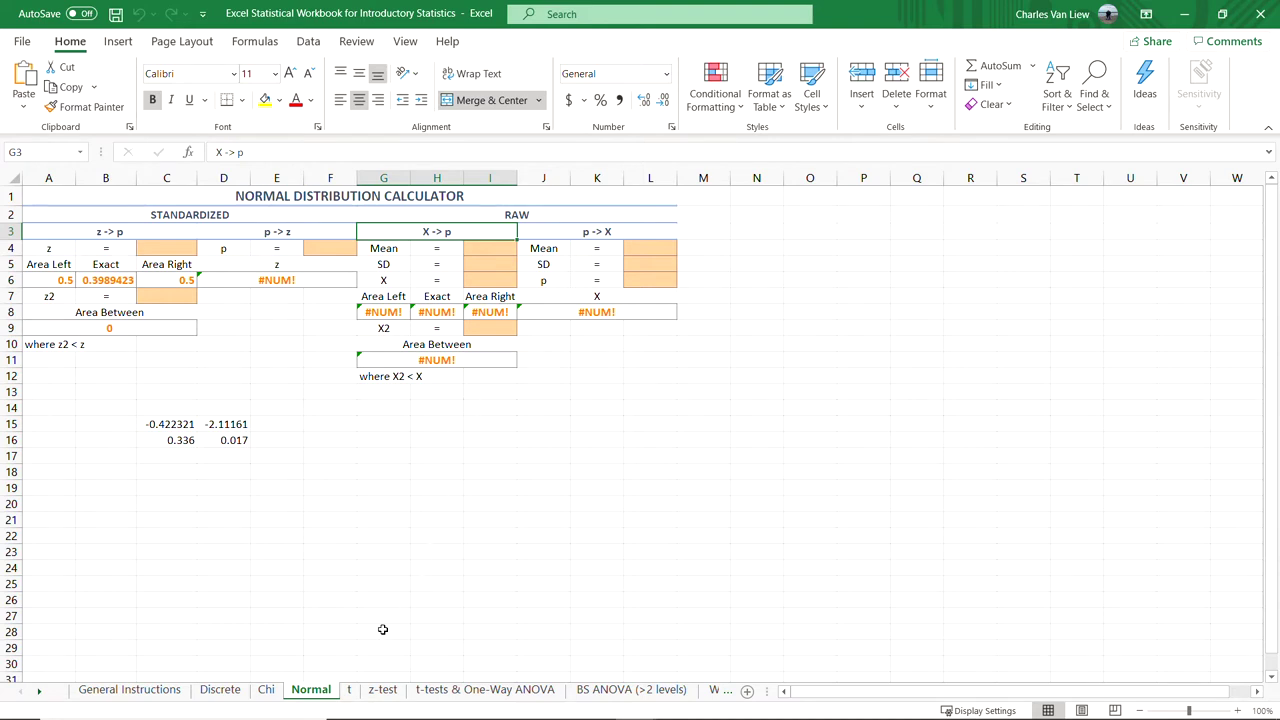
- On the t sheet, enter t = 2.5 and df = 24 in the t -> p calculator and check the one-tail and two-tail p-values
{"action": "left_click", "coordinate": [350, 690]}
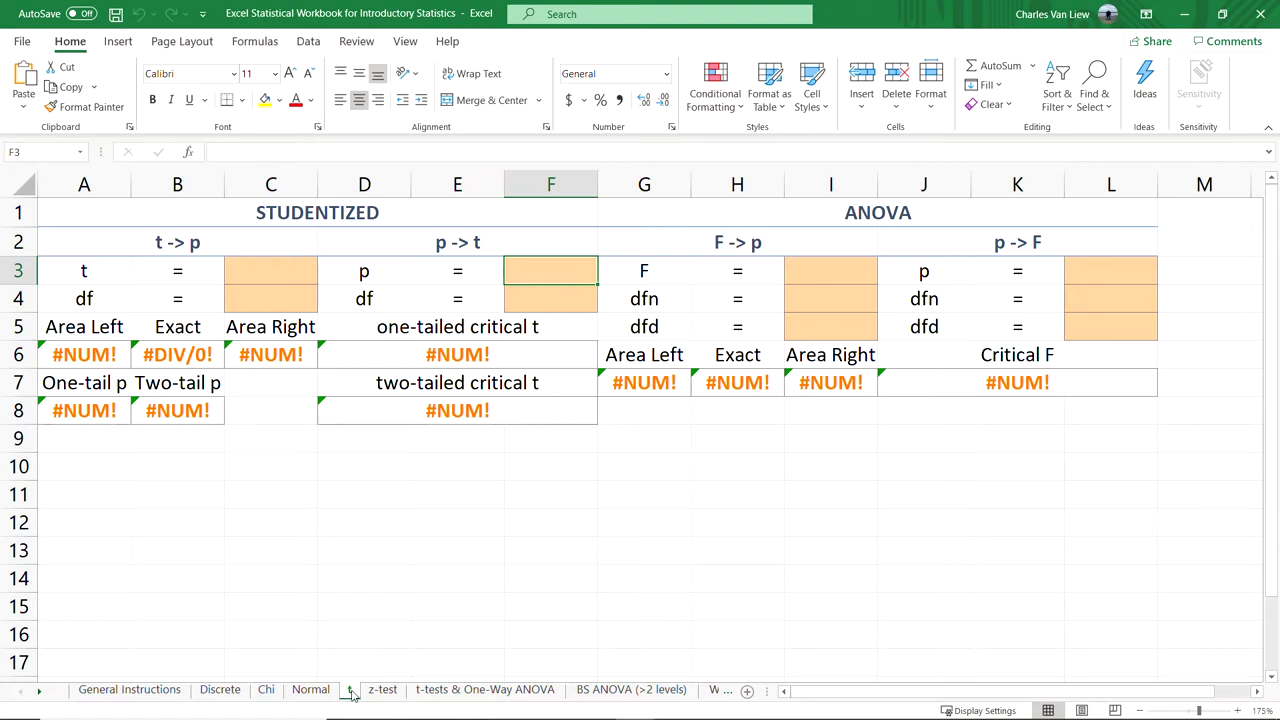
{"action": "left_click", "coordinate": [300, 210]}
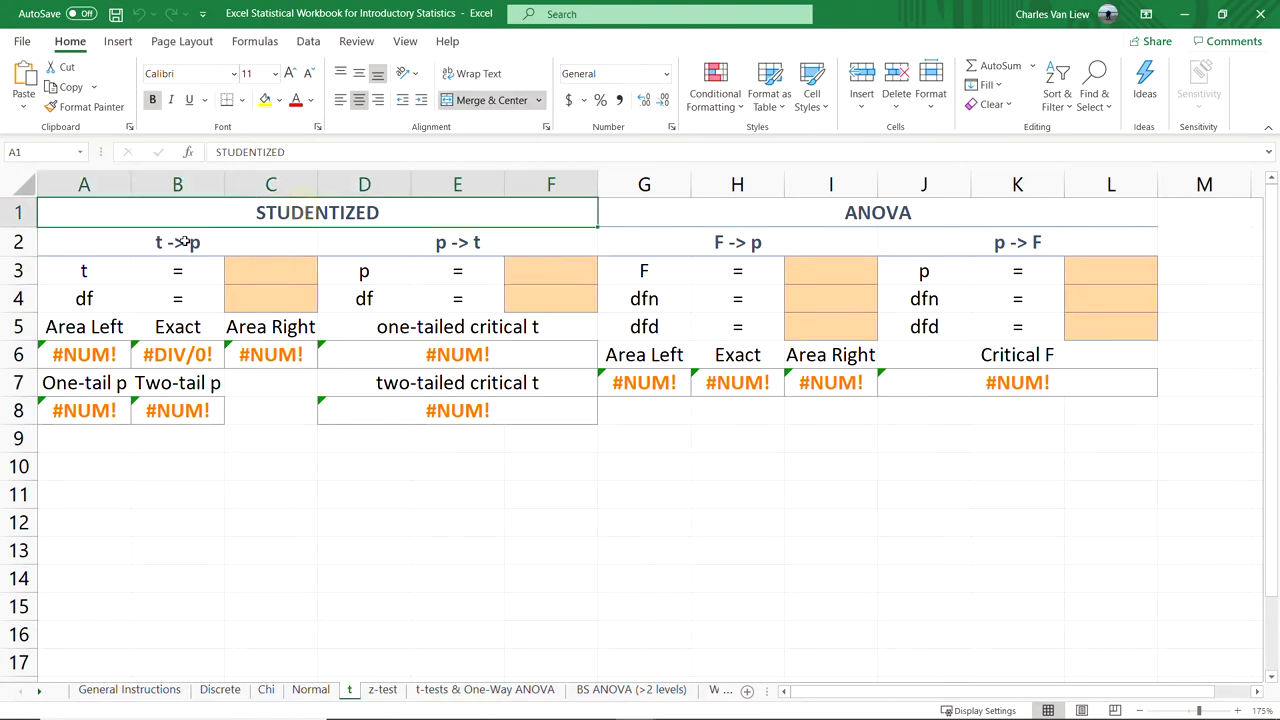
{"action": "left_click", "coordinate": [164, 244]}
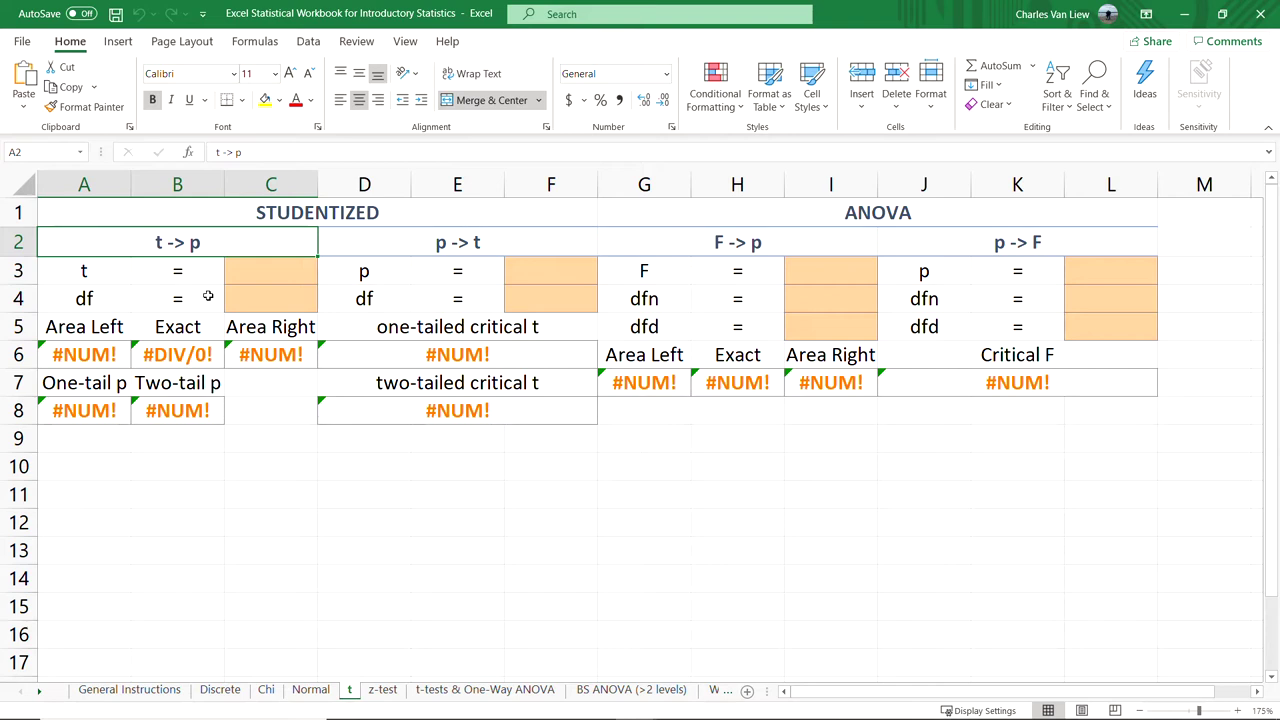
{"action": "left_click", "coordinate": [279, 274]}
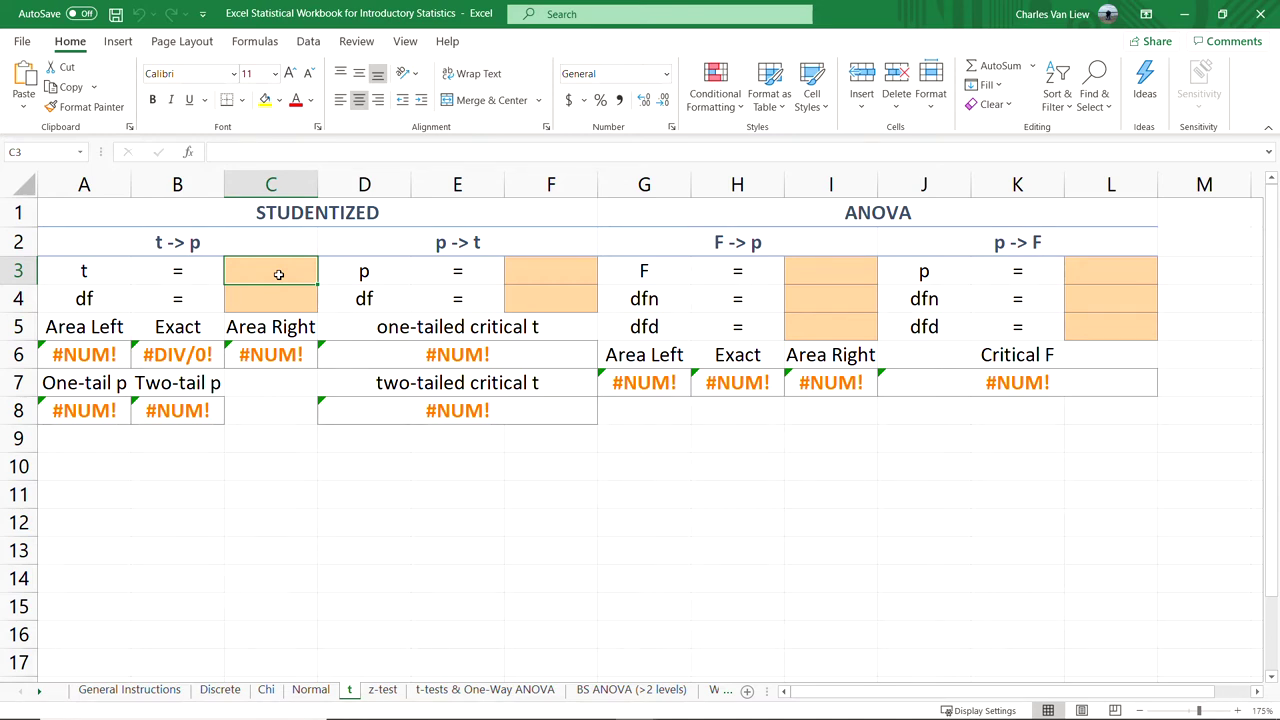
{"action": "type", "text": "2.5"}
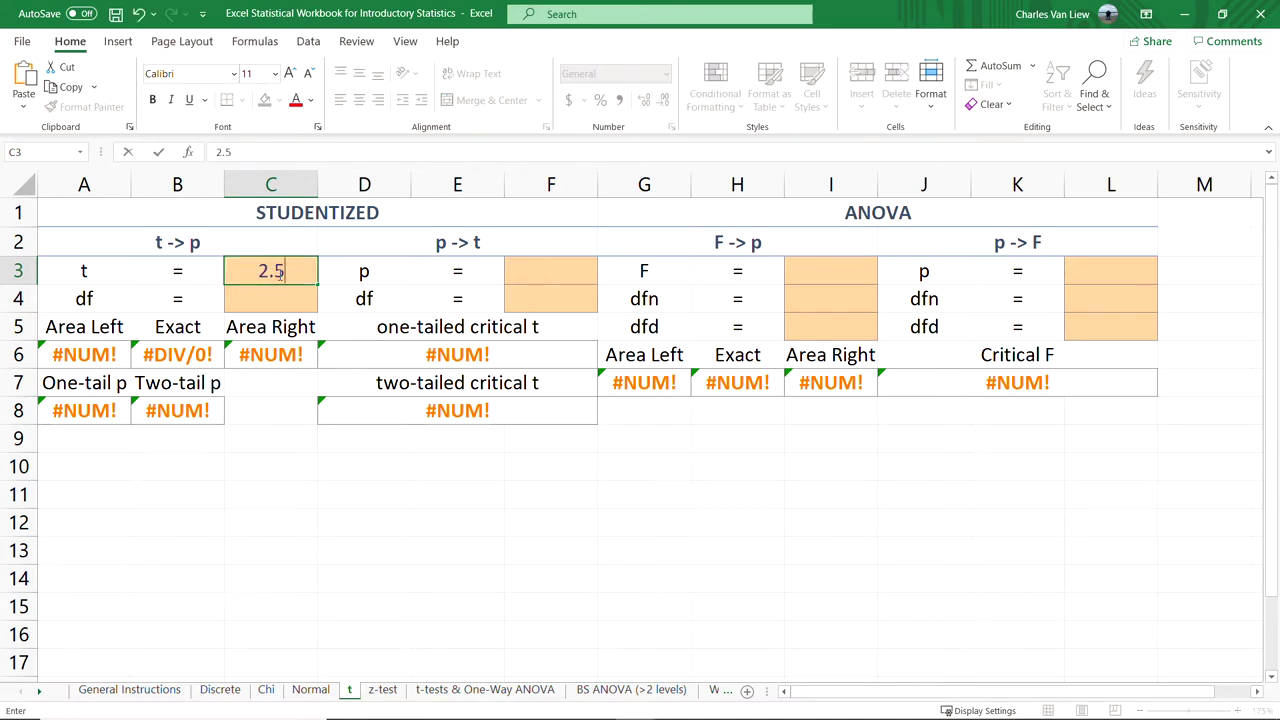
{"action": "left_click", "coordinate": [273, 298]}
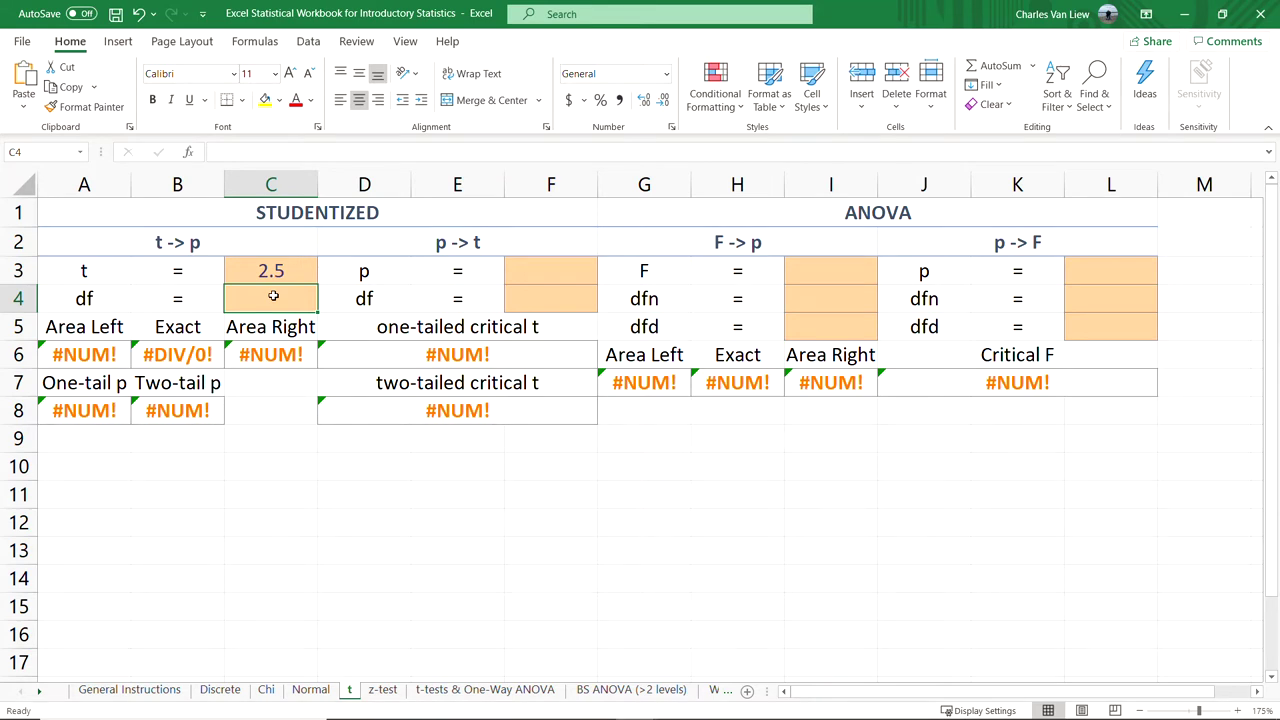
{"action": "type", "text": "24"}
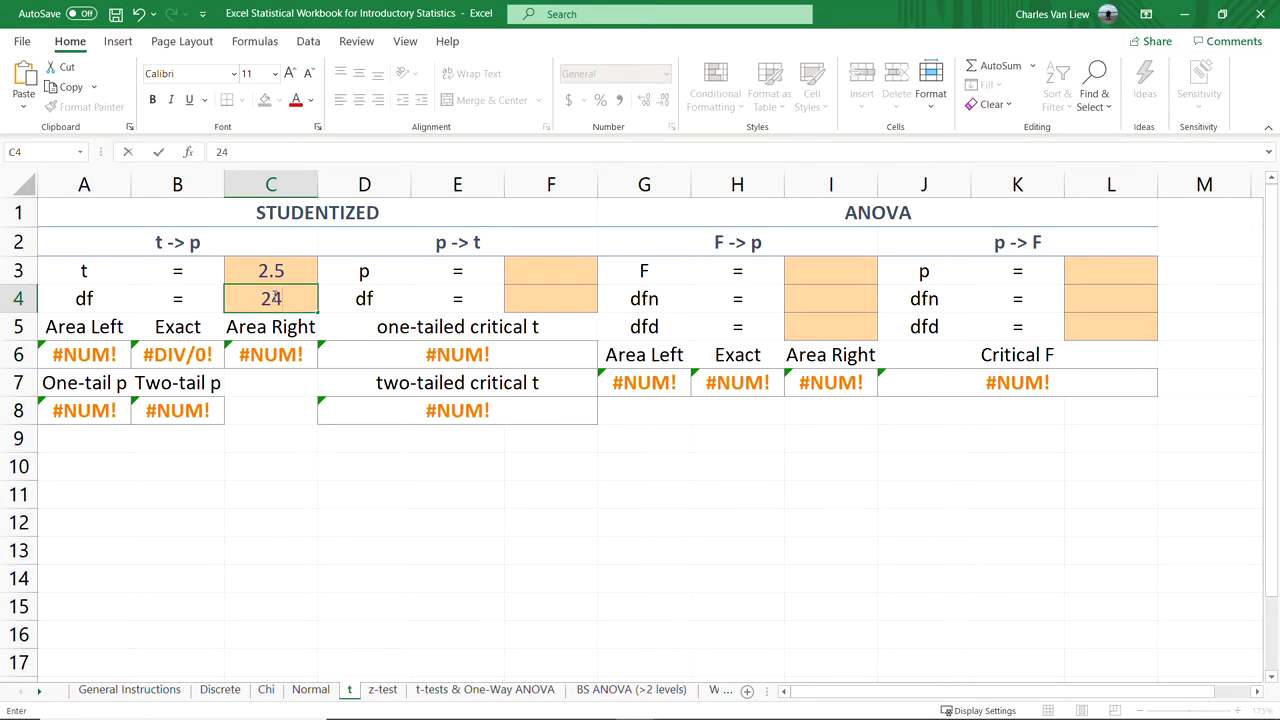
{"action": "key", "text": "Return"}
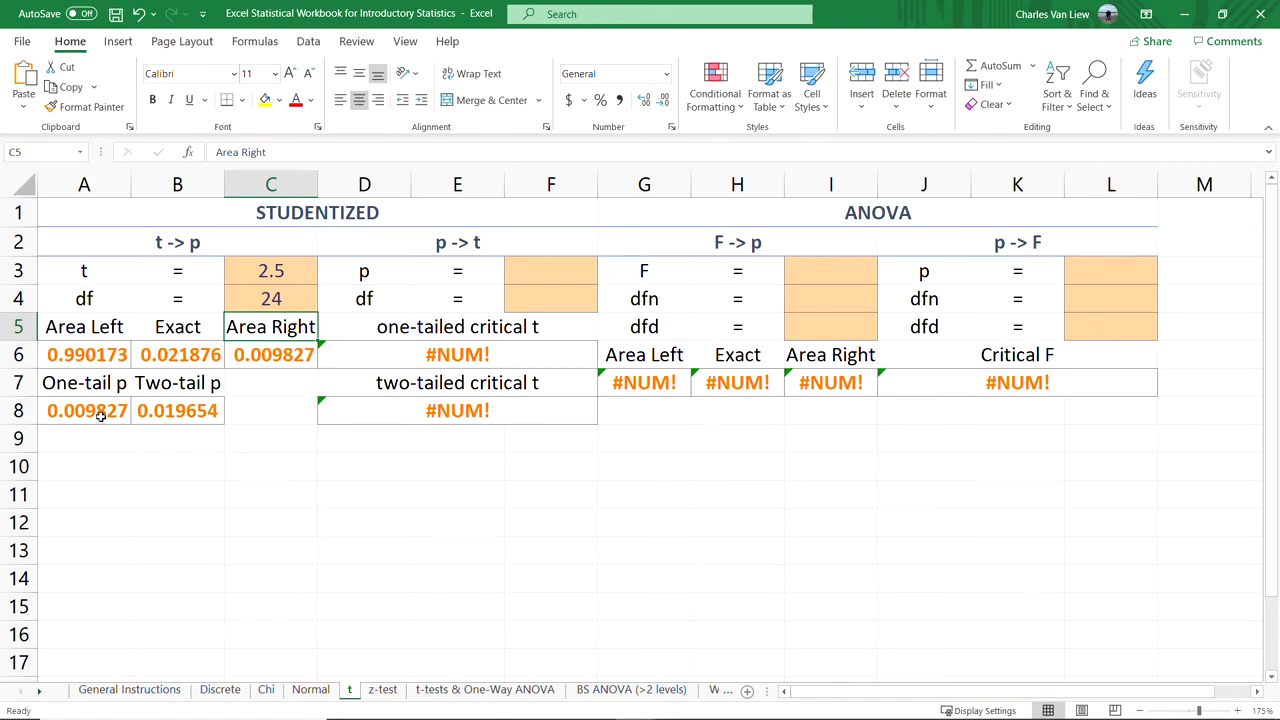
{"action": "left_click_drag", "start_coordinate": [101, 416], "coordinate": [155, 428]}
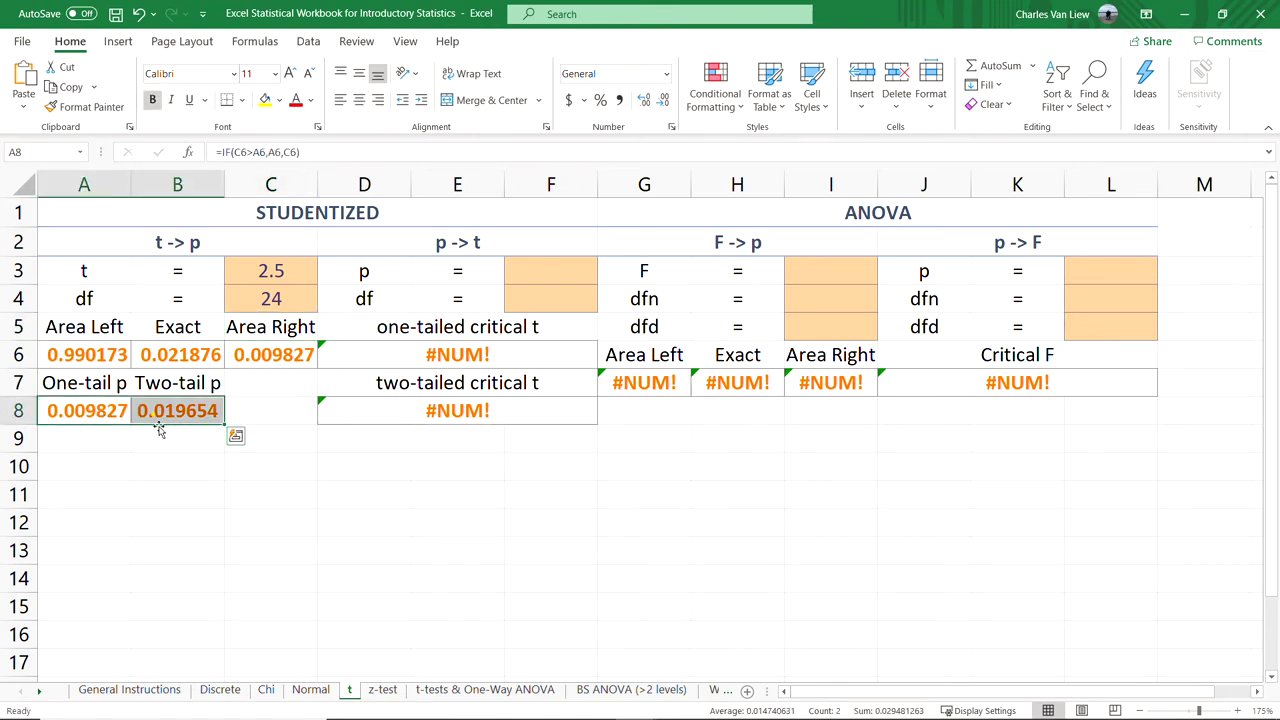
{"action": "left_click", "coordinate": [185, 492]}
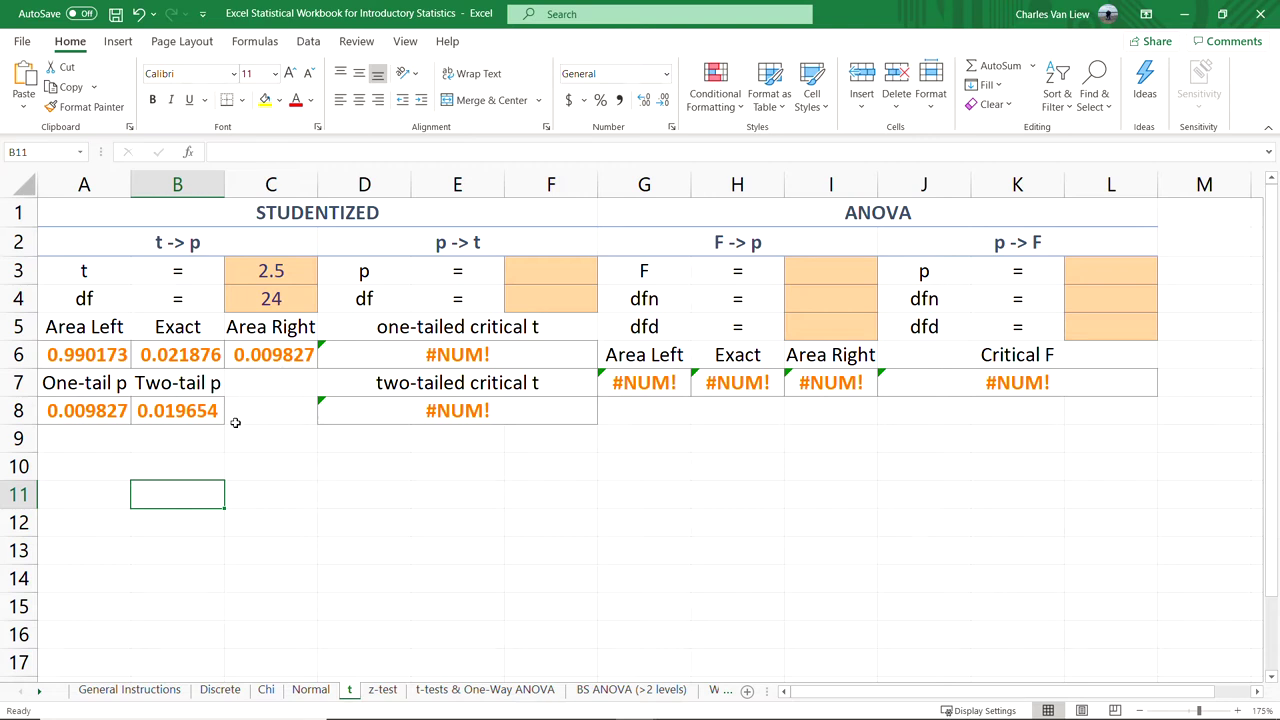
- Change the t value in the t -> p calculator to -2.5 and back to 2.5
{"action": "left_click", "coordinate": [266, 268]}
{"action": "type", "text": "-2.5"}
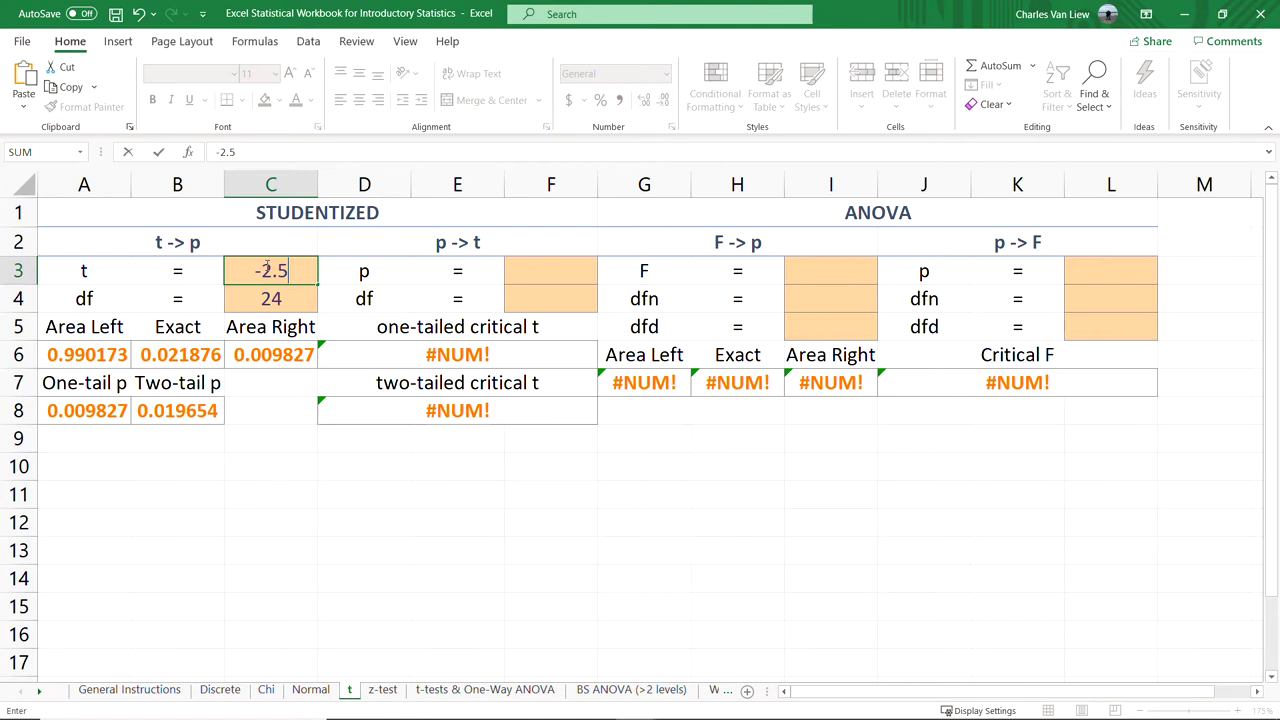
{"action": "key", "text": "Return"}
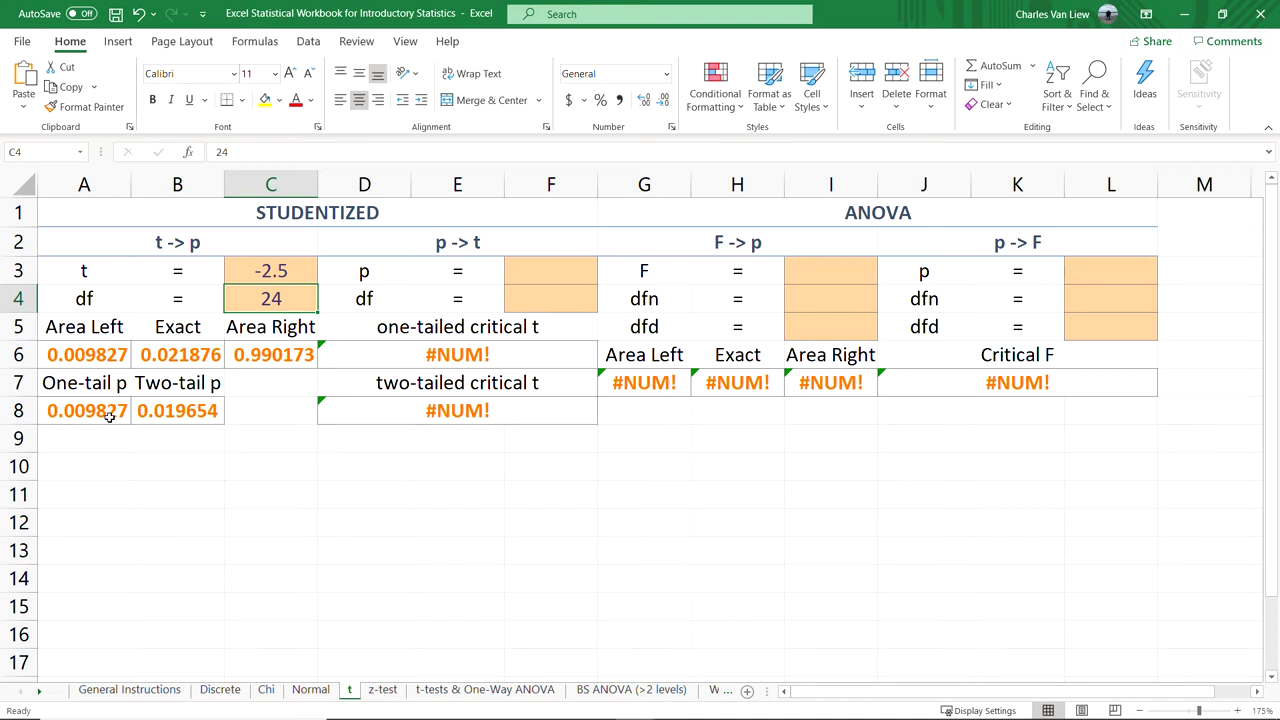
{"action": "left_click", "coordinate": [263, 271]}
{"action": "double_click", "coordinate": [263, 271]}
{"action": "key", "text": "BackSpace"}
{"action": "key", "text": "Return"}
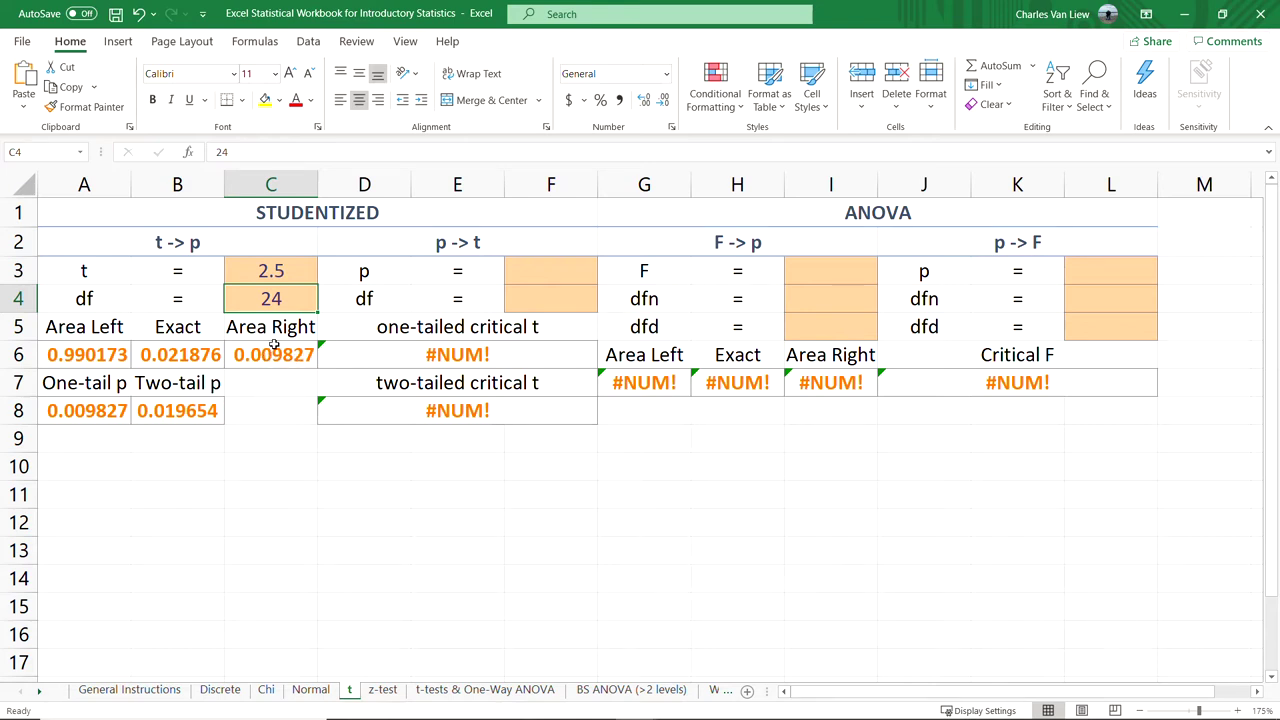
- Set the t value to -2.5 and compare the one-tail p, Area Left and two-tail p cells
{"action": "left_click", "coordinate": [262, 273]}
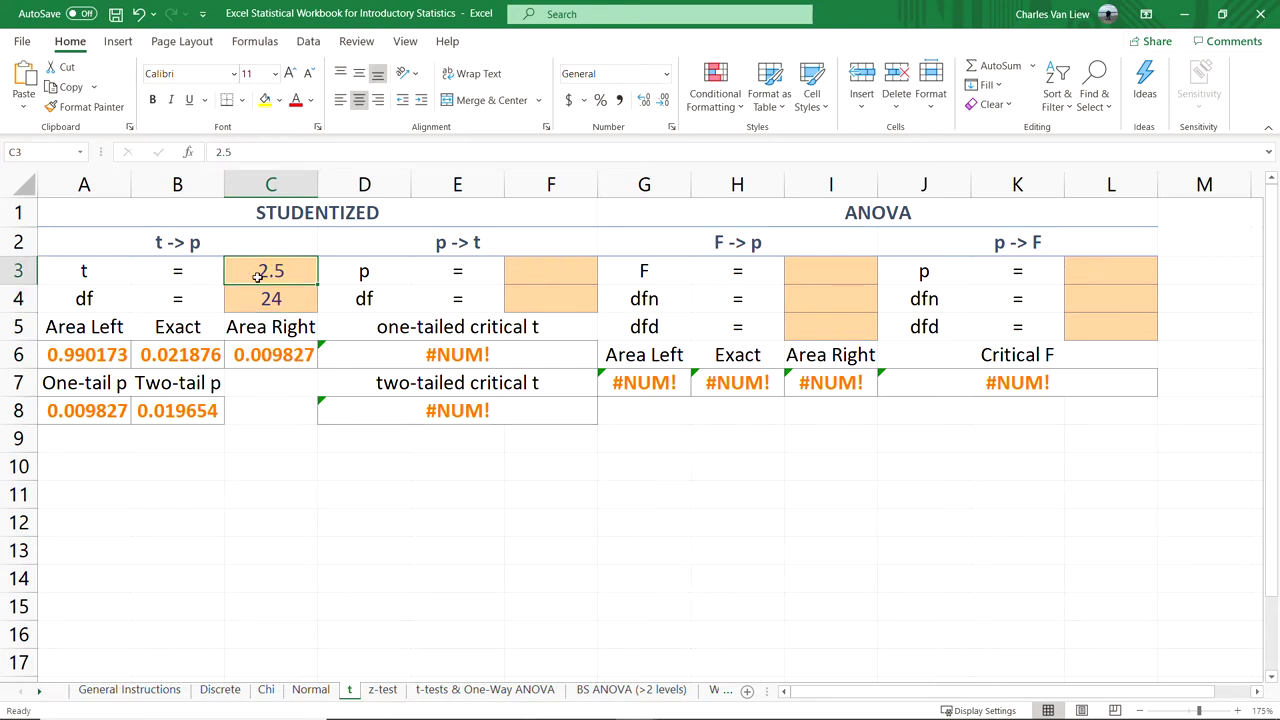
{"action": "type", "text": "-2.5"}
{"action": "key", "text": "Return"}
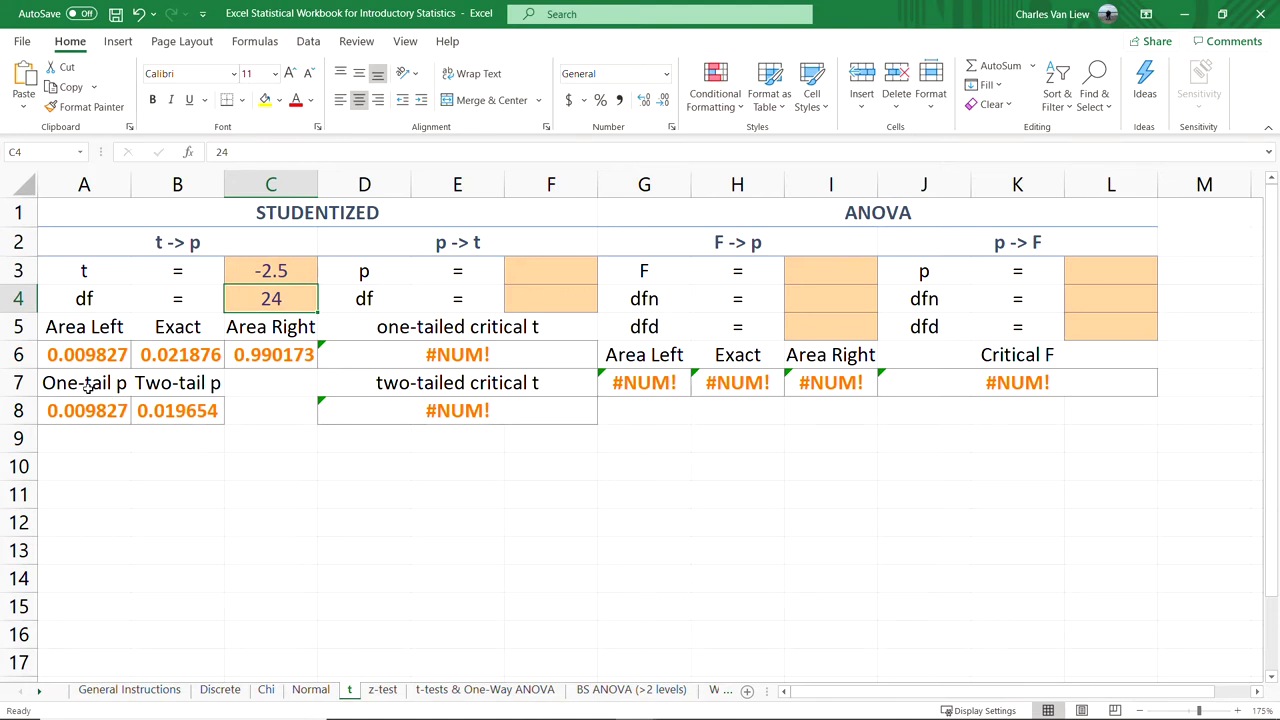
{"action": "left_click_drag", "start_coordinate": [88, 389], "coordinate": [160, 405]}
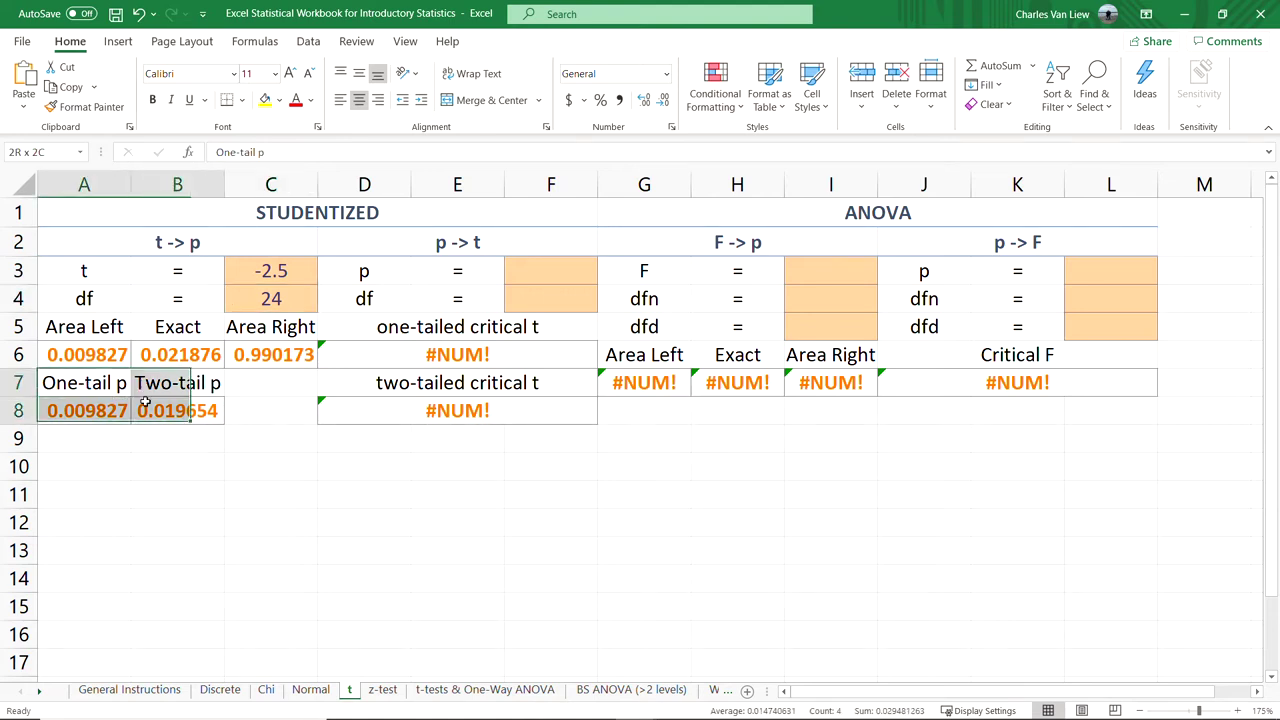
{"action": "left_click", "coordinate": [90, 410]}
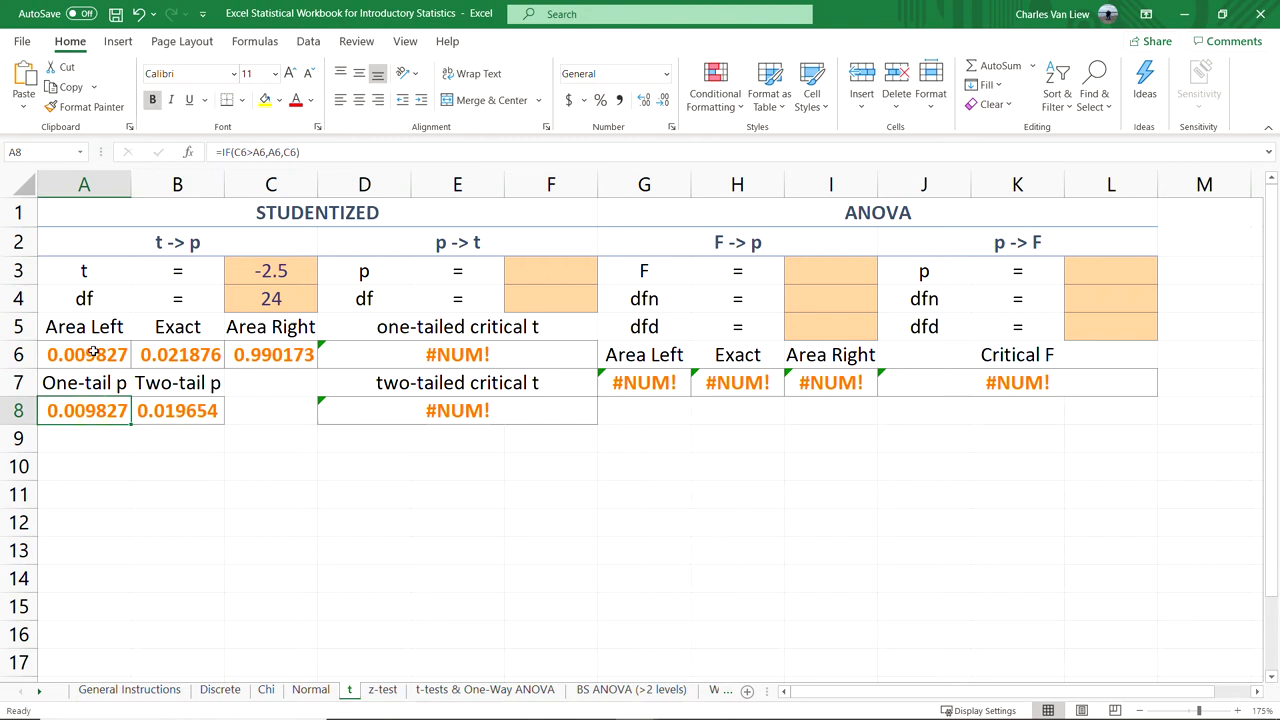
{"action": "left_click", "coordinate": [92, 352]}
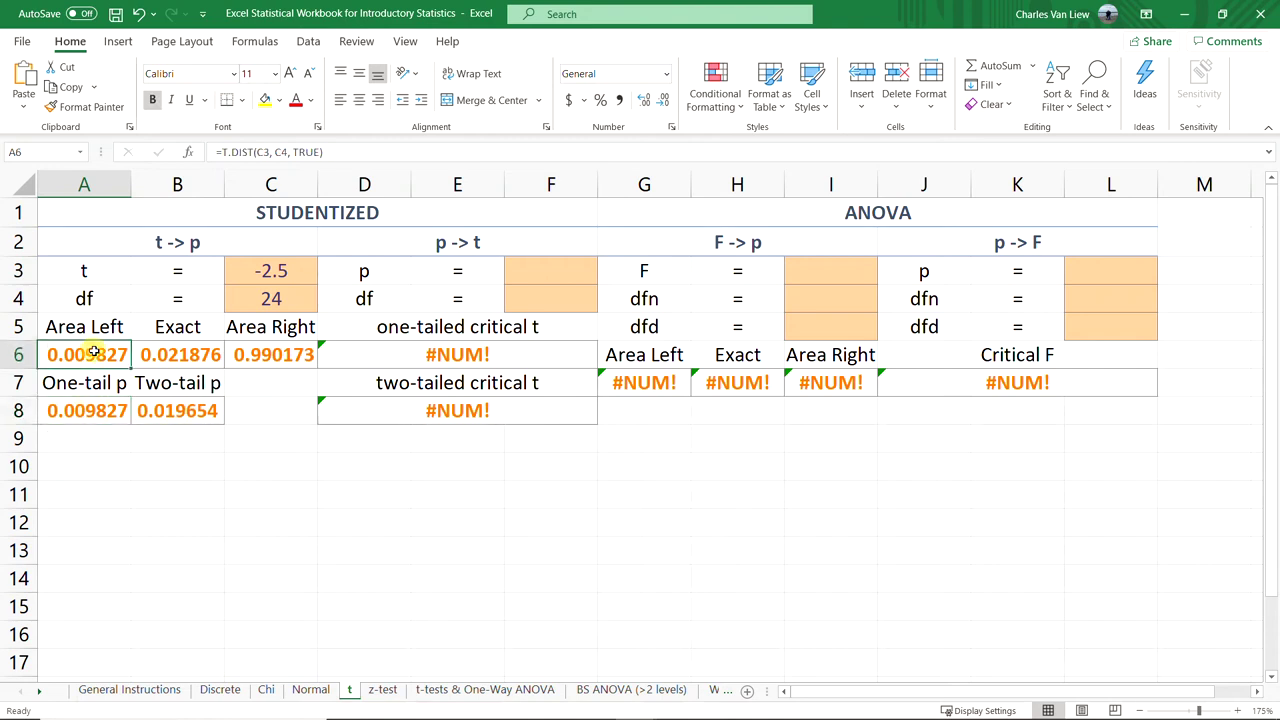
{"action": "left_click", "coordinate": [204, 414]}
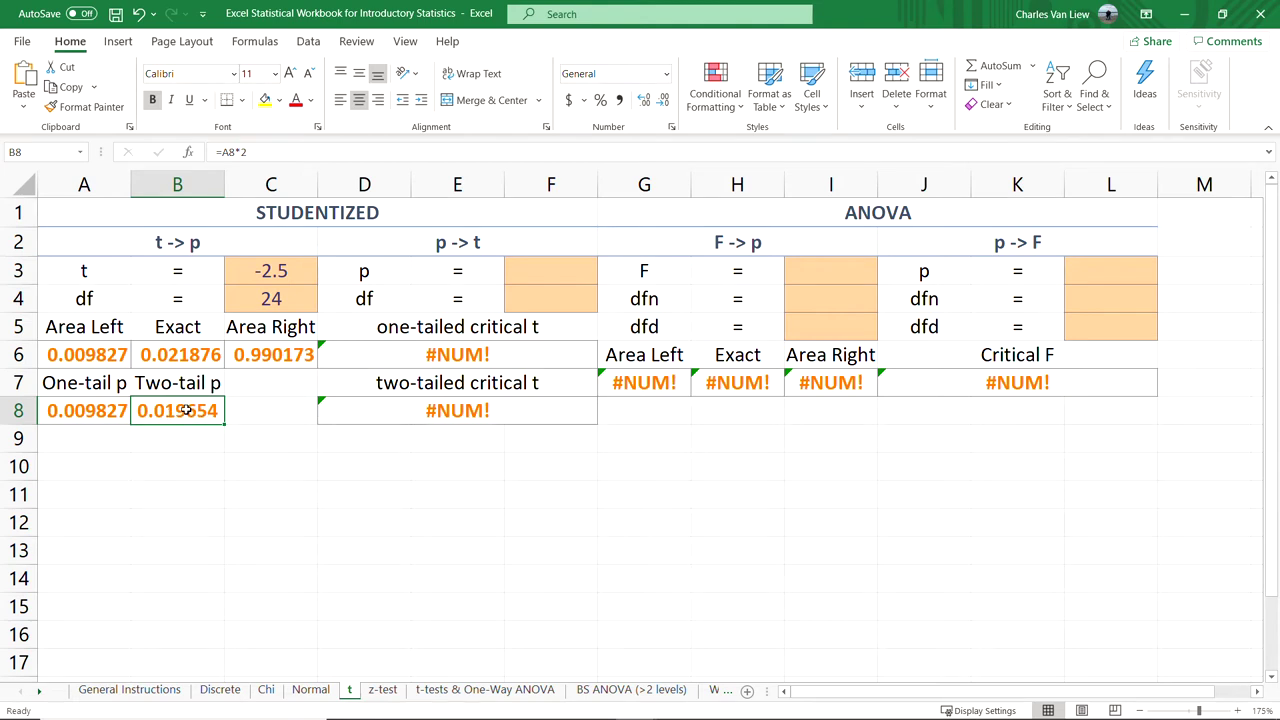
- Set the t value to 1.94 with df unchanged and check the one-tail p
{"action": "left_click", "coordinate": [279, 271]}
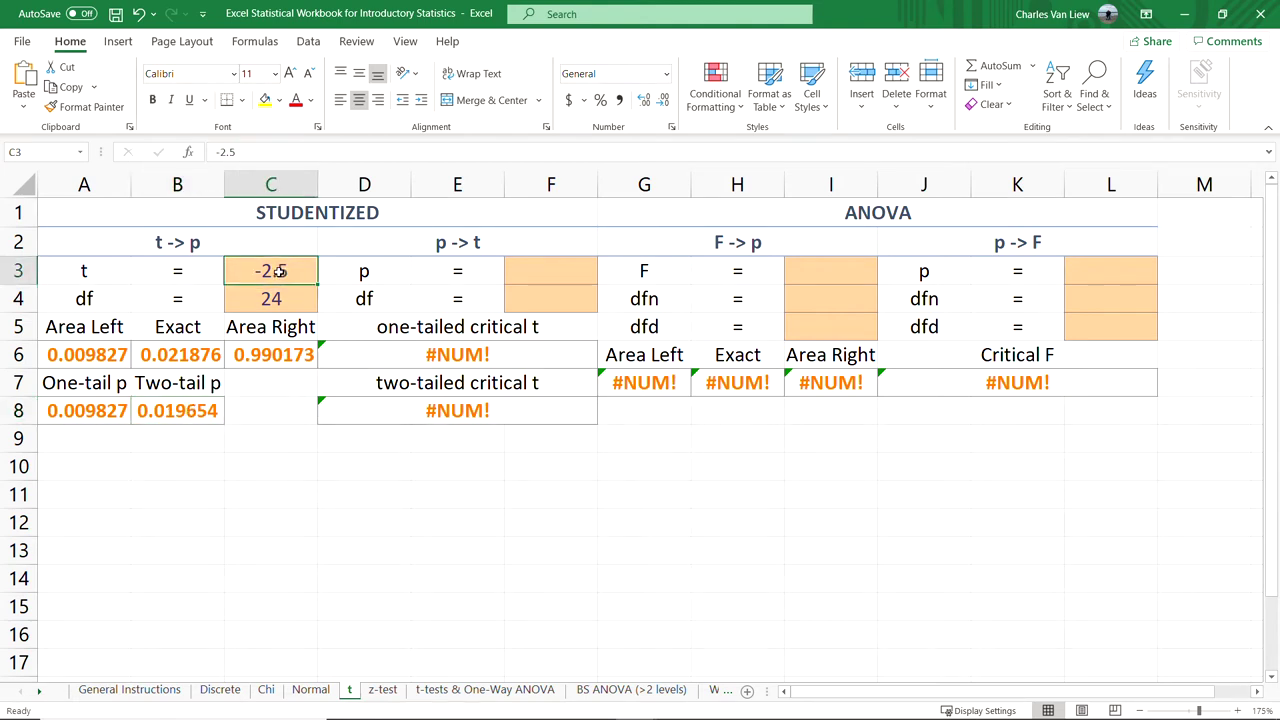
{"action": "type", "text": "1.94"}
{"action": "key", "text": "Return"}
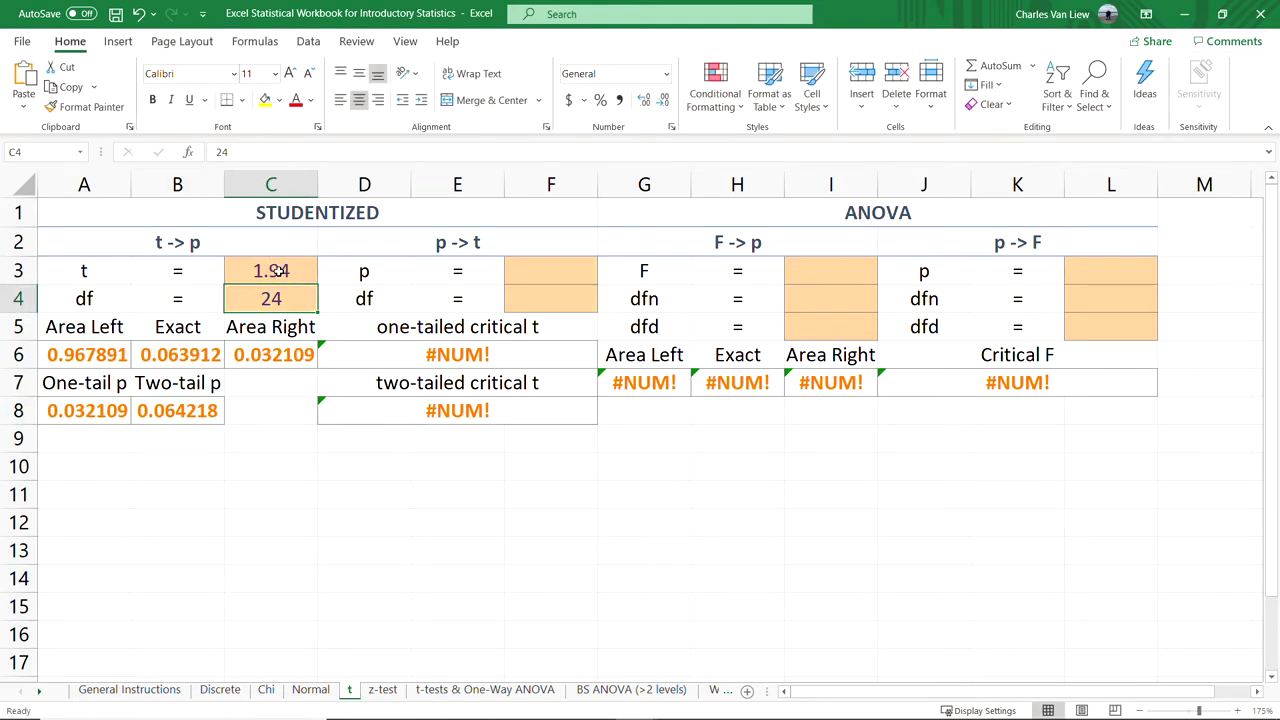
{"action": "left_click", "coordinate": [84, 412]}
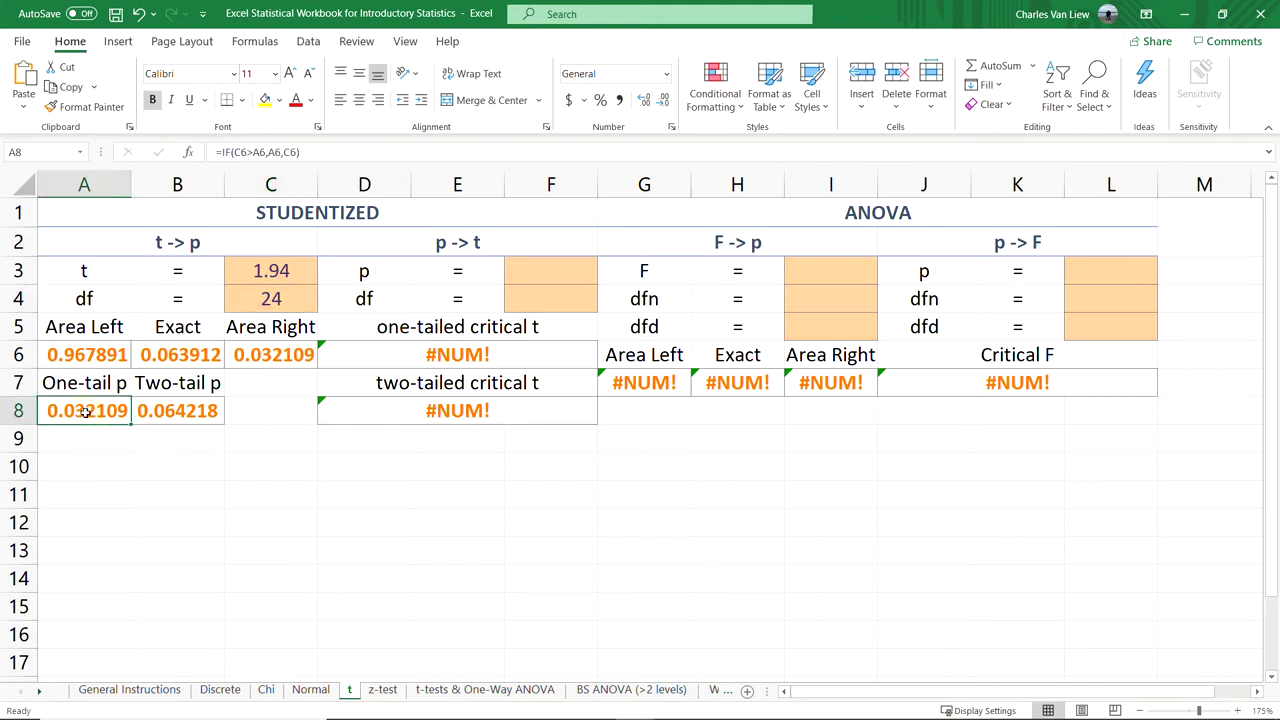
- Add the note "< .05" in A11 beneath the one-tail p and compare it with that p-value
{"action": "left_click", "coordinate": [92, 491]}
{"action": "type", "text": "< "}
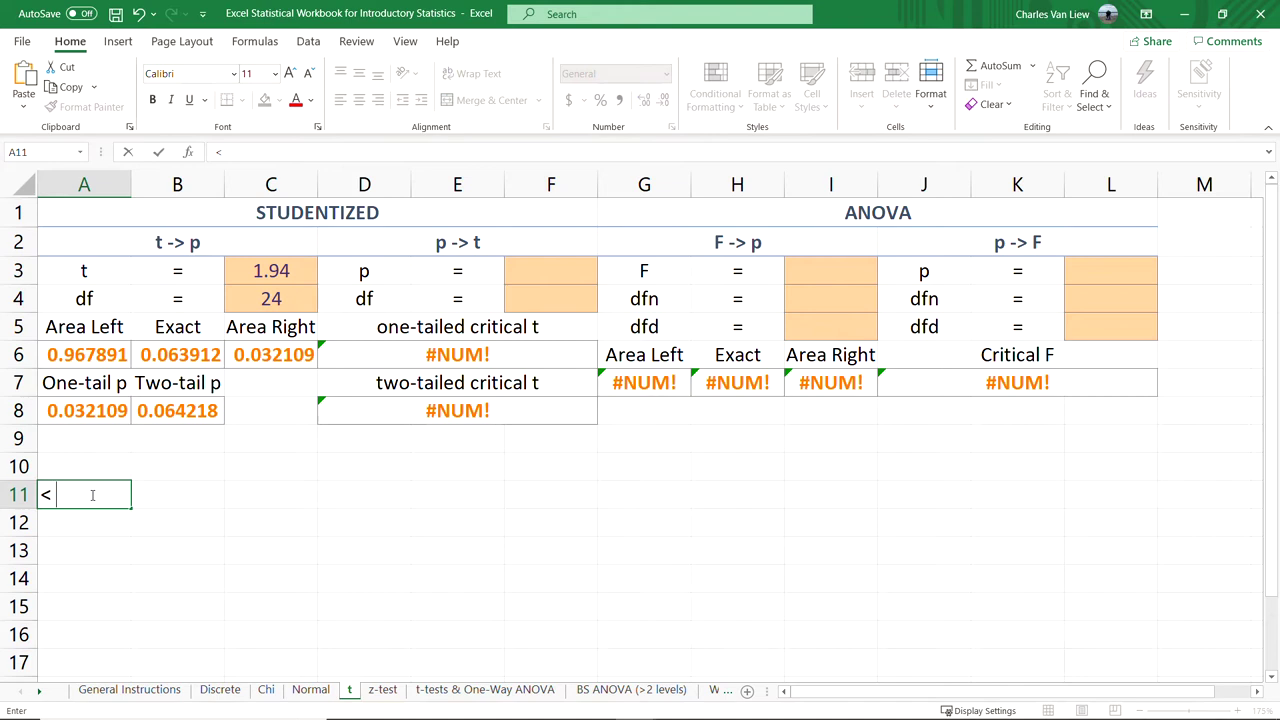
{"action": "type", "text": ".05"}
{"action": "left_click", "coordinate": [107, 523]}
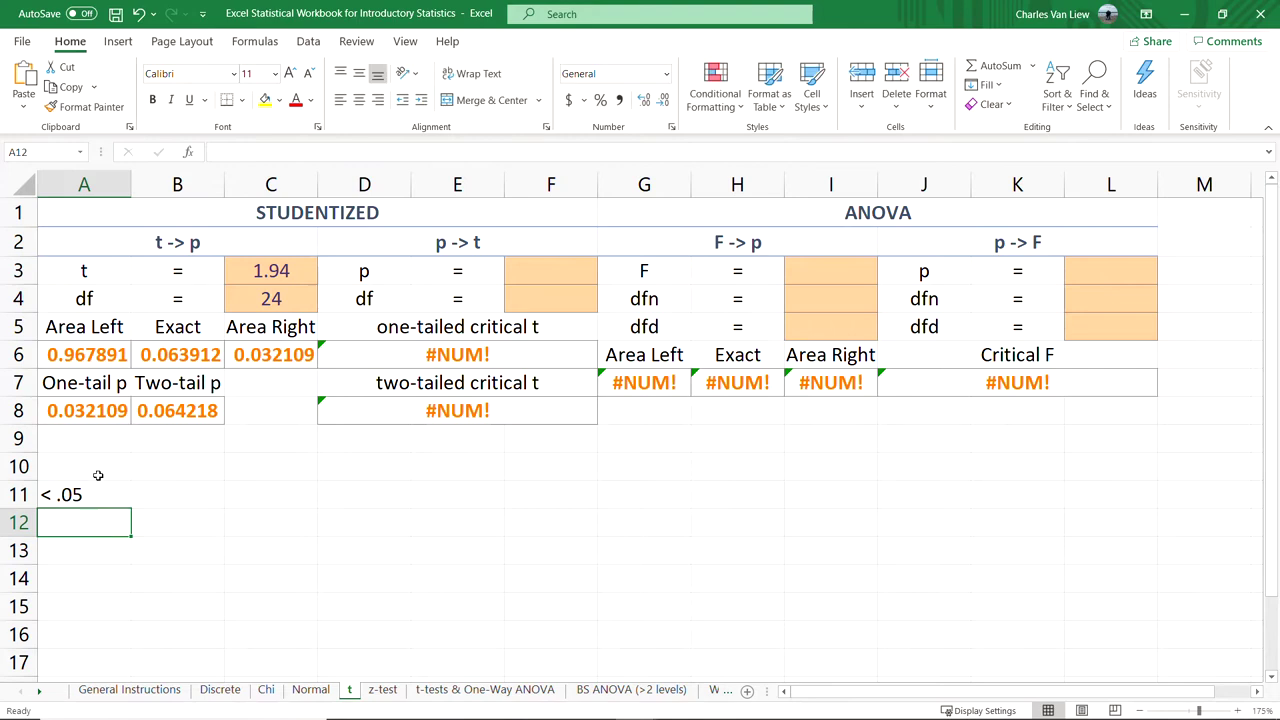
{"action": "left_click", "coordinate": [88, 412]}
{"action": "left_click", "coordinate": [106, 498]}
- Add the note "> .05" in B11 beneath the two-tail p and compare it with that p-value
{"action": "left_click", "coordinate": [190, 494]}
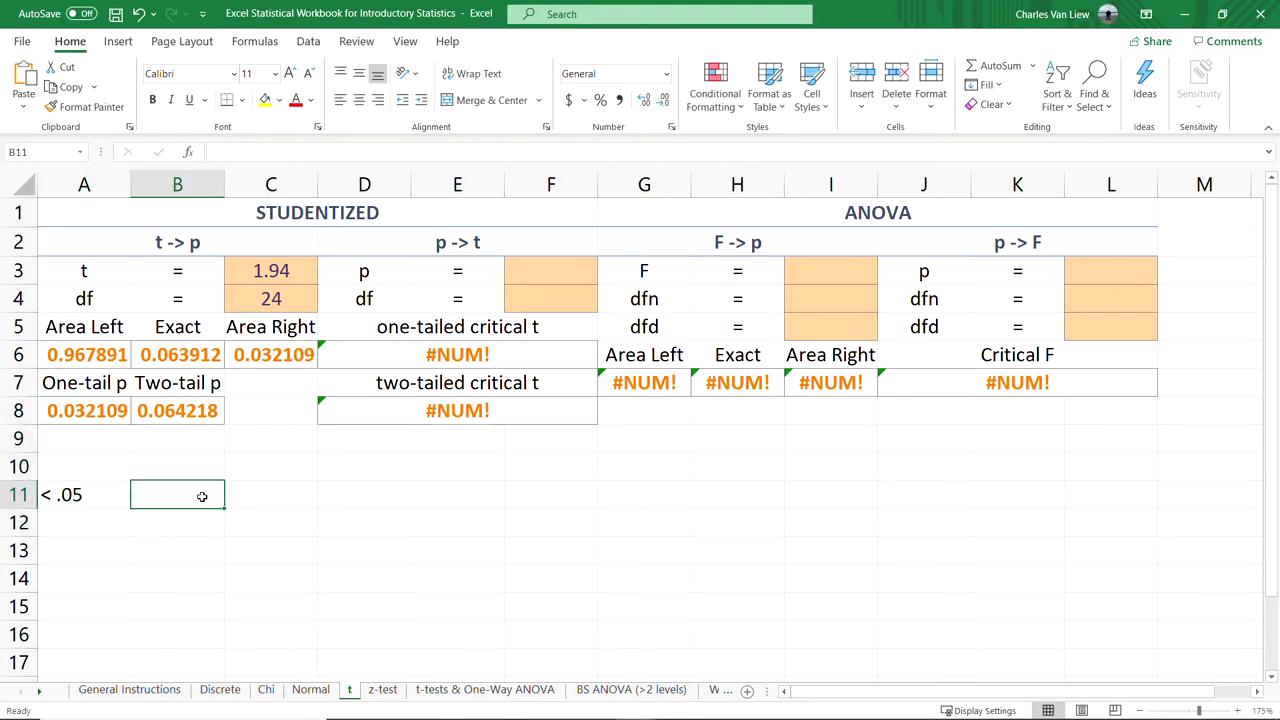
{"action": "type", "text": "> .05"}
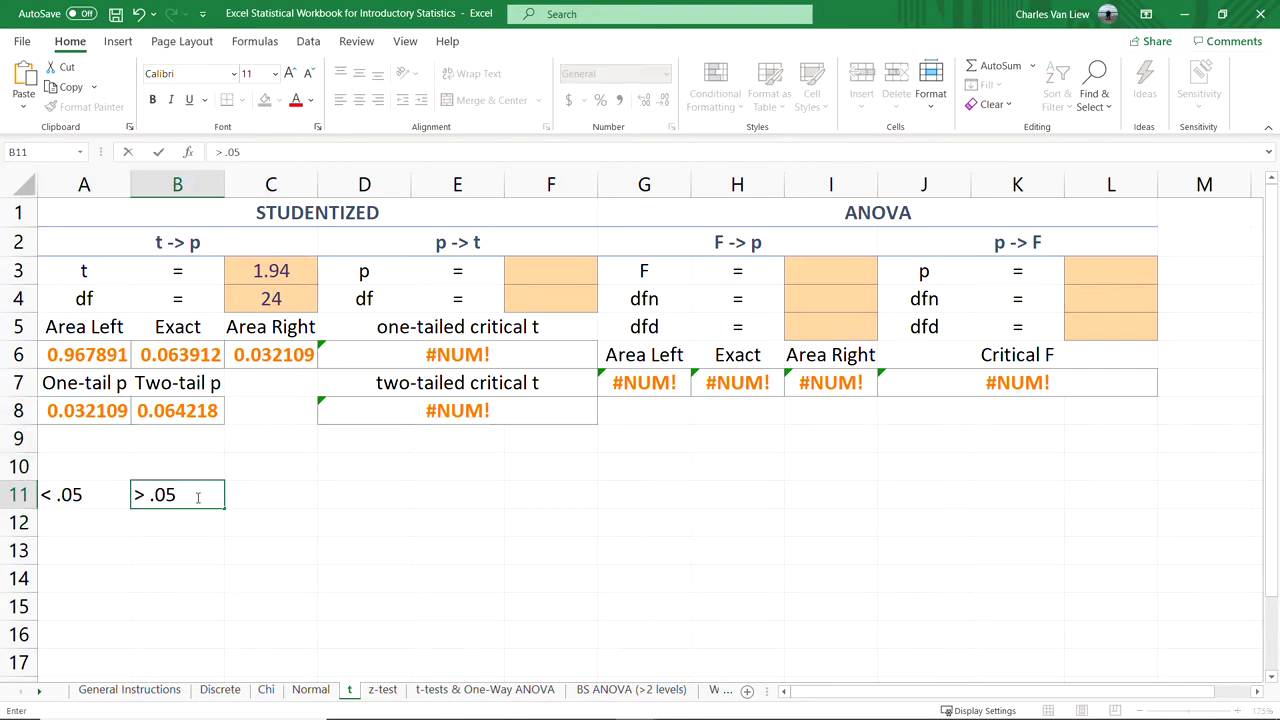
{"action": "left_click", "coordinate": [233, 467]}
{"action": "left_click", "coordinate": [190, 418]}
{"action": "left_click_drag", "start_coordinate": [177, 447], "coordinate": [184, 500]}
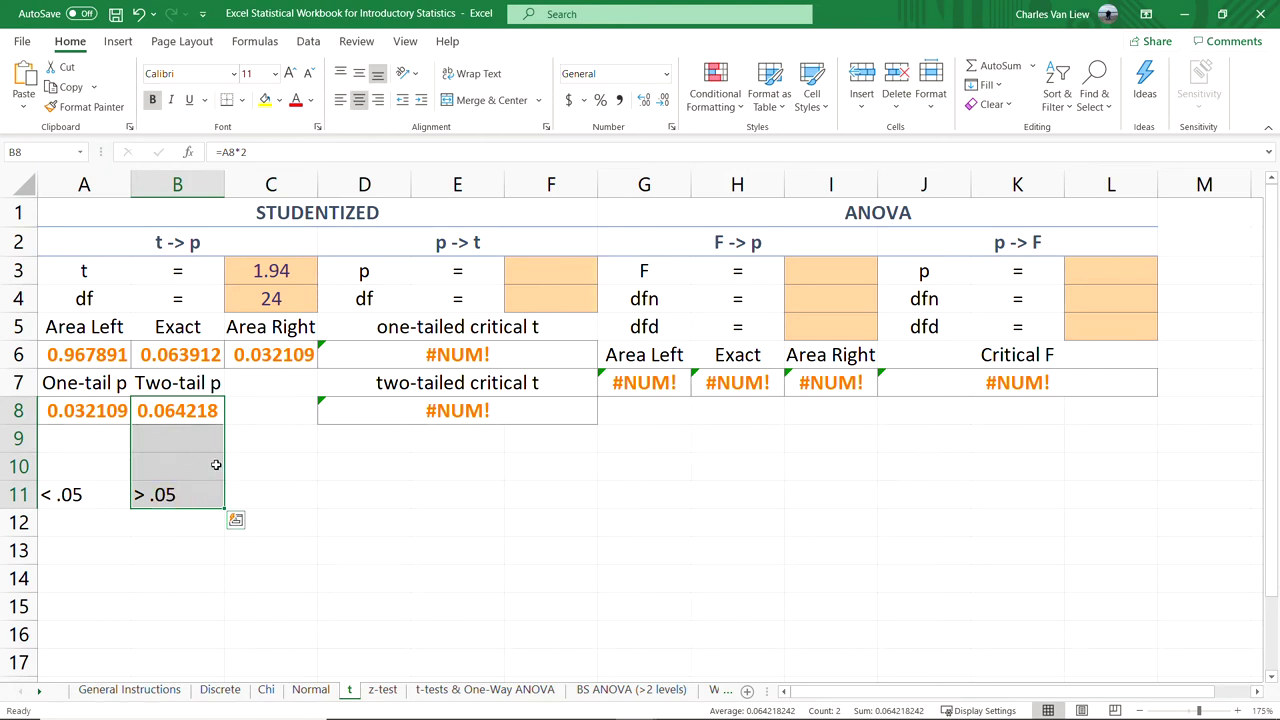
{"action": "left_click", "coordinate": [164, 498]}
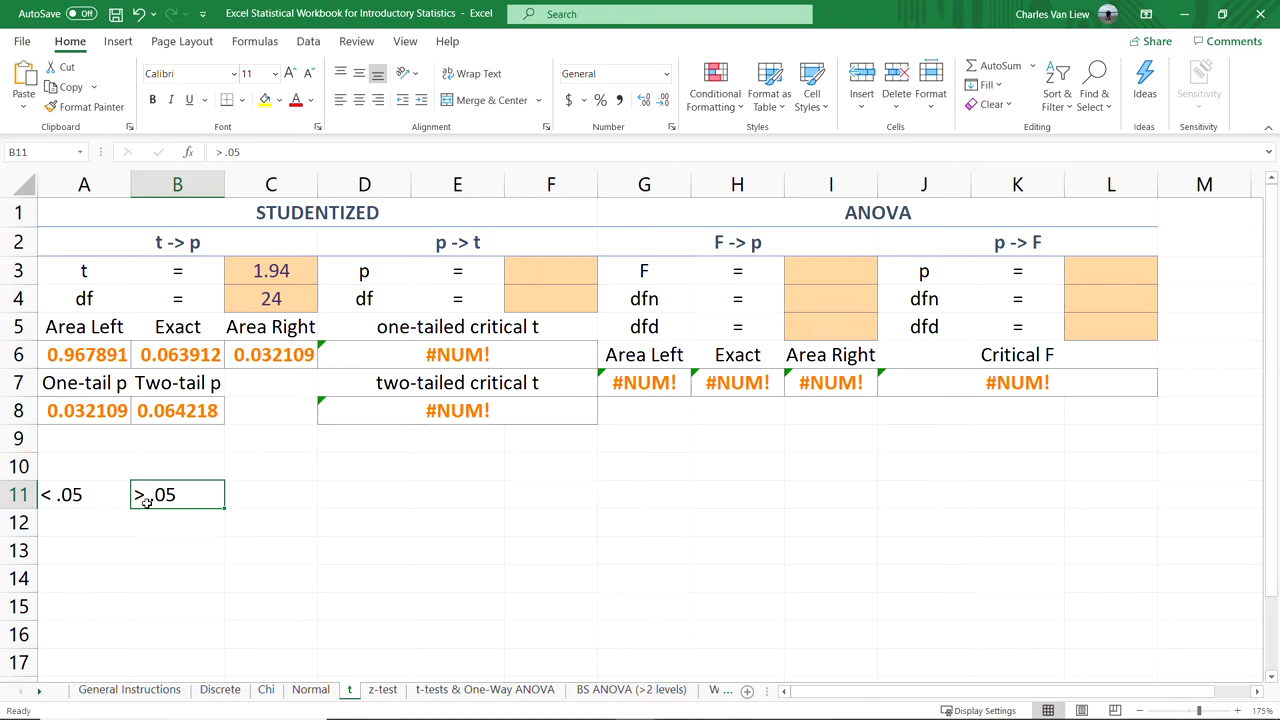
- Delete the notes in A11:B11 and clear the t and df inputs of the t -> p calculator
{"action": "left_click", "coordinate": [166, 384]}
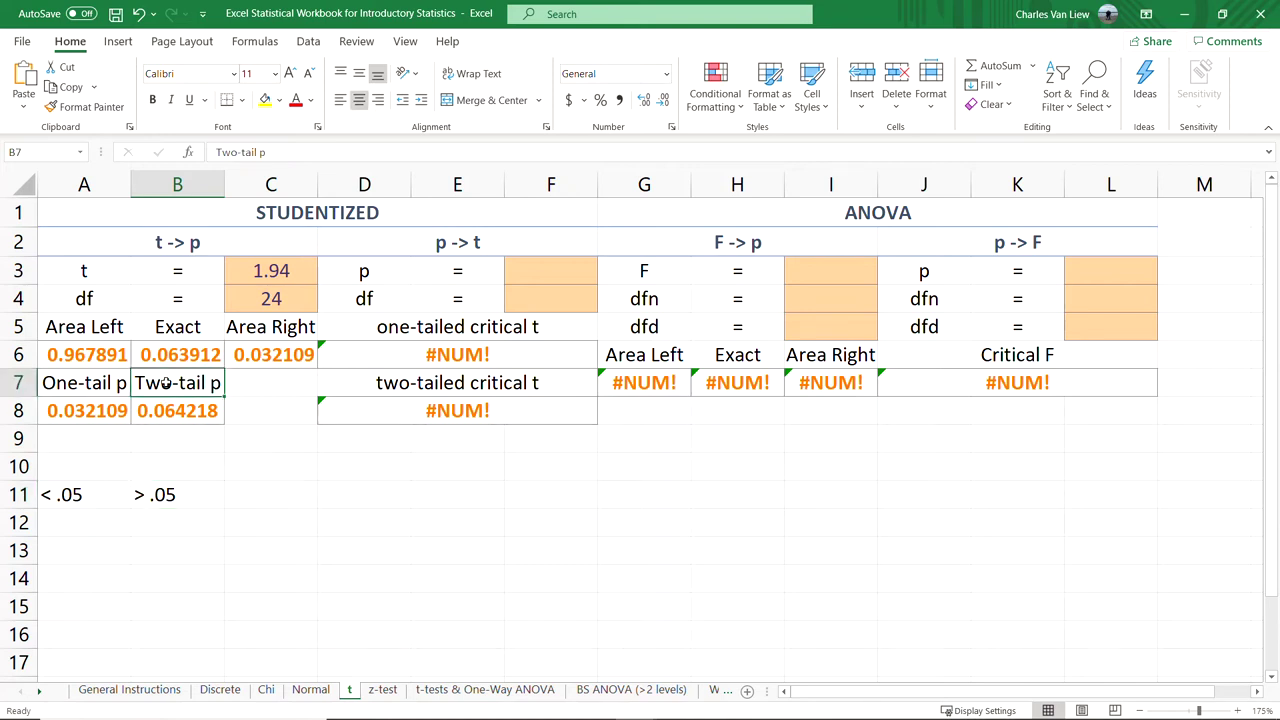
{"action": "left_click", "coordinate": [87, 392]}
{"action": "left_click_drag", "start_coordinate": [95, 494], "coordinate": [163, 492]}
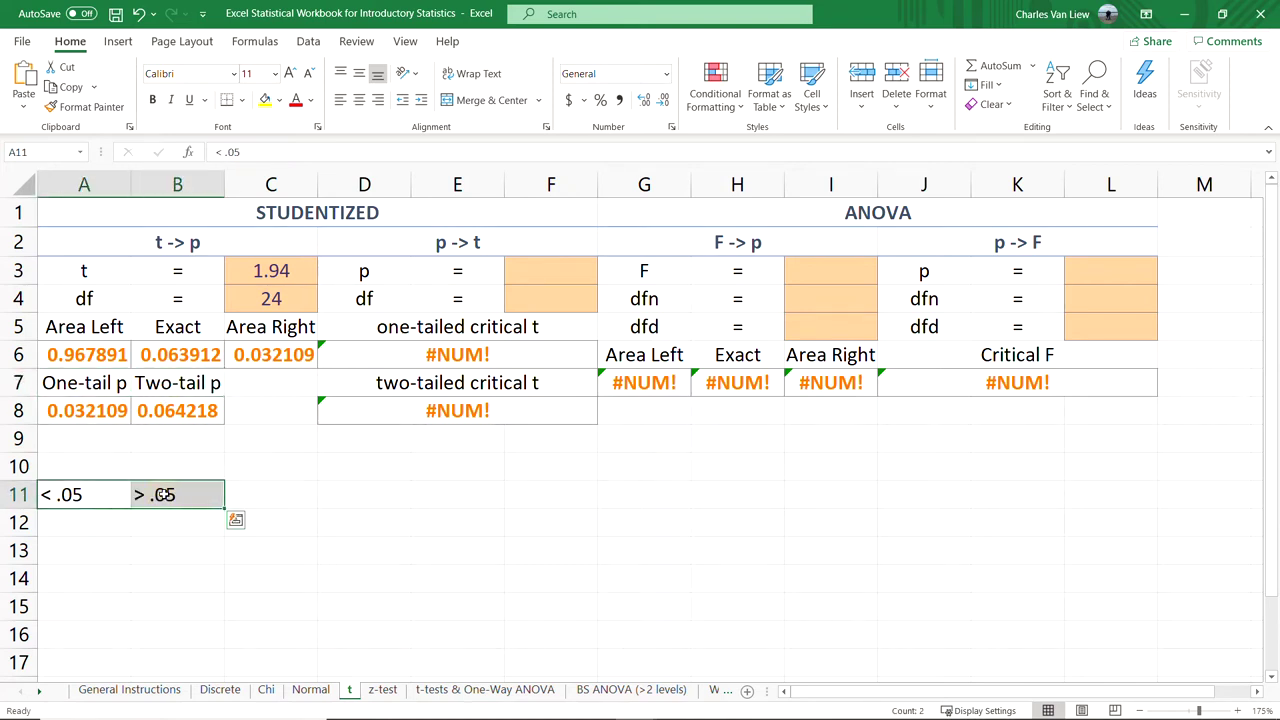
{"action": "key", "text": "Delete"}
{"action": "left_click", "coordinate": [254, 494]}
{"action": "left_click_drag", "start_coordinate": [274, 268], "coordinate": [274, 302]}
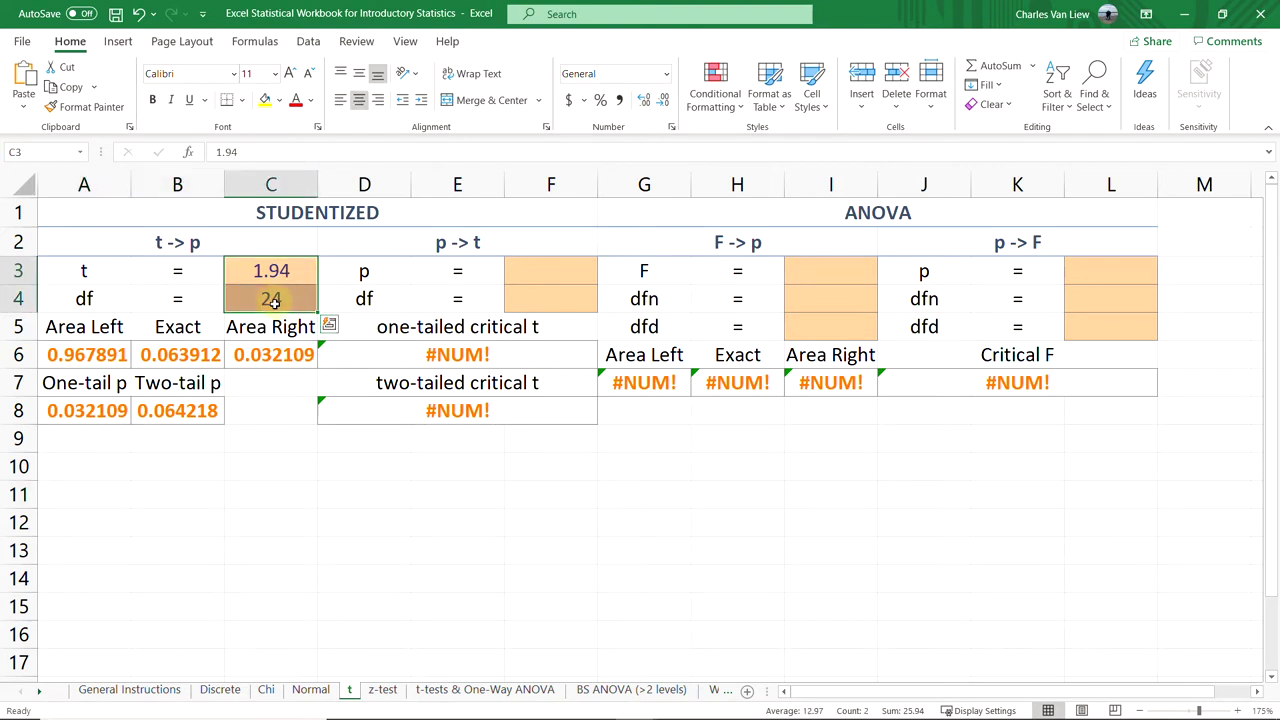
{"action": "key", "text": "Delete"}
{"action": "left_click_drag", "start_coordinate": [262, 550], "coordinate": [246, 534]}
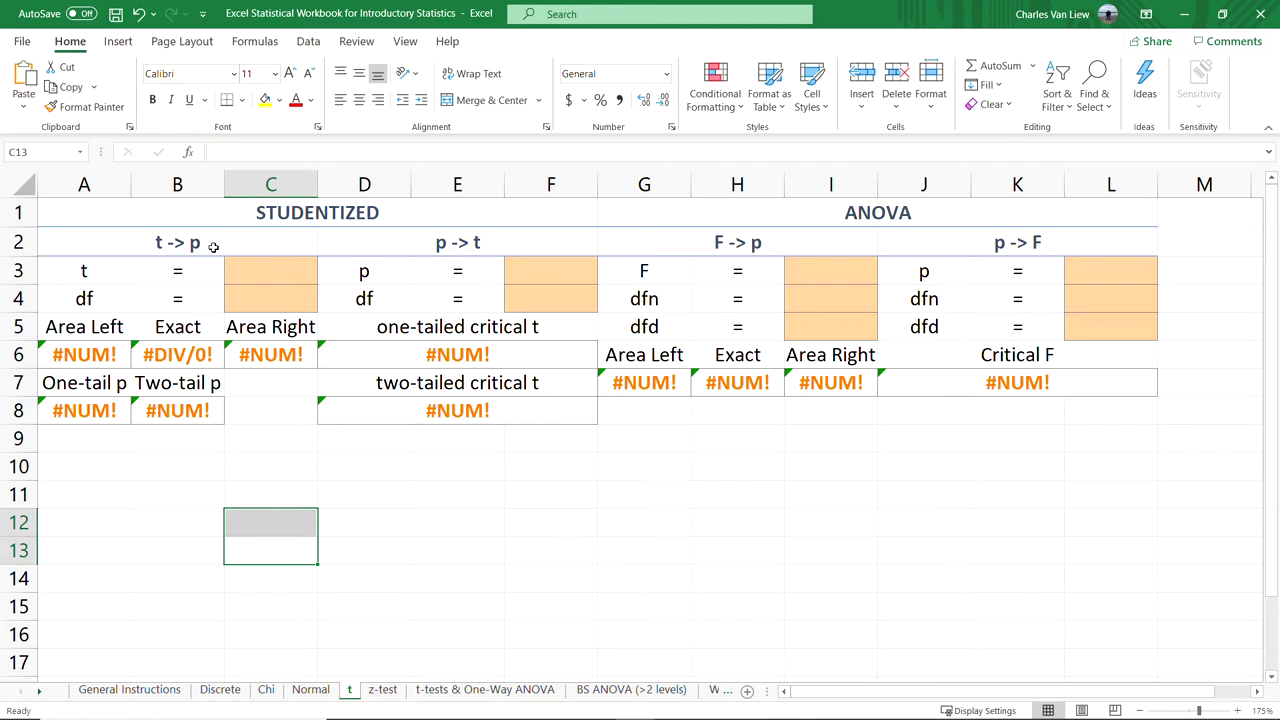
- Switch to the t-test help calculator workbook
{"action": "key", "text": "alt+Tab"}
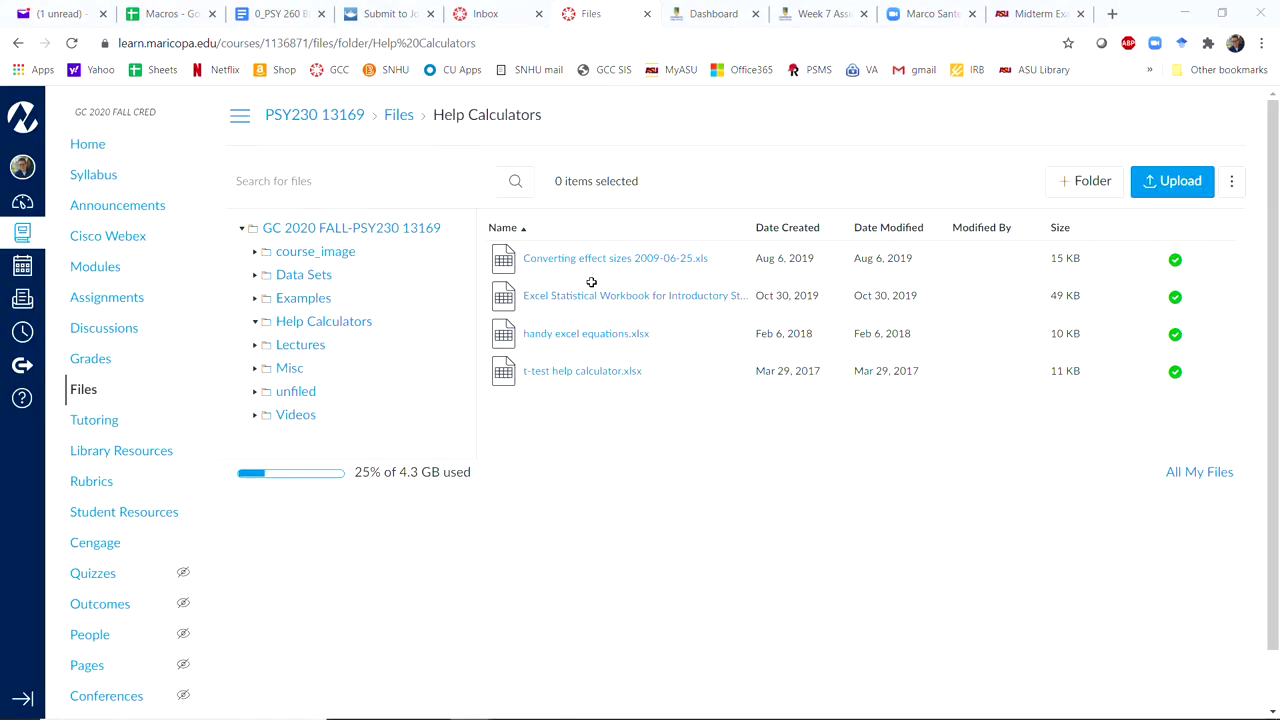
{"action": "key", "text": "alt+Tab"}
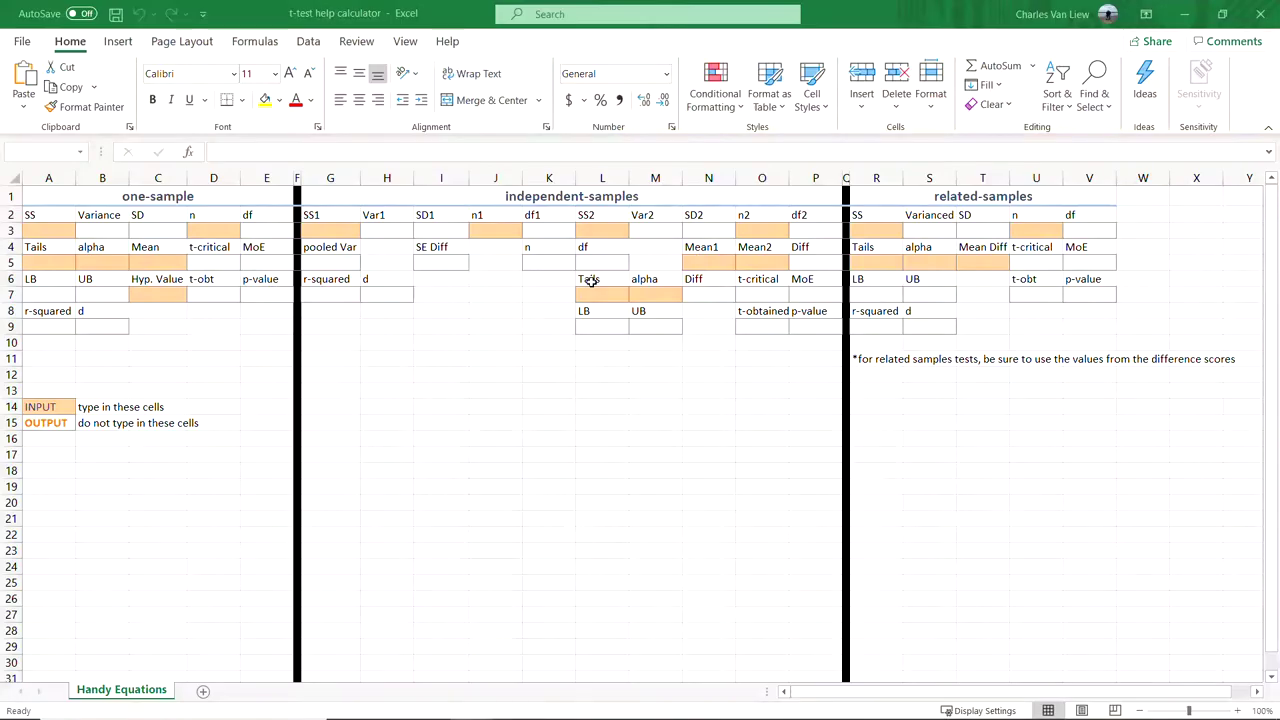
{"action": "left_click", "coordinate": [699, 458]}
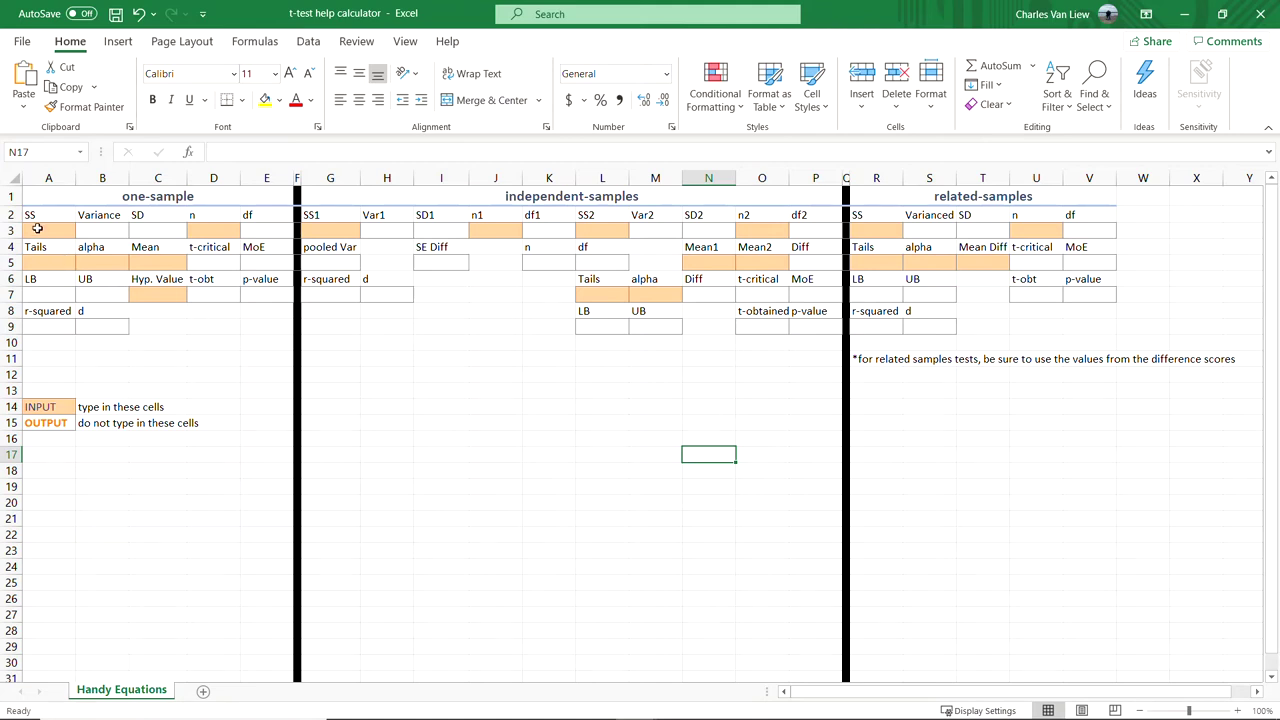
- Examine the SS, Variance and SD cells of the one-sample section to distinguish the input cell from the formula cells
{"action": "left_click", "coordinate": [37, 231]}
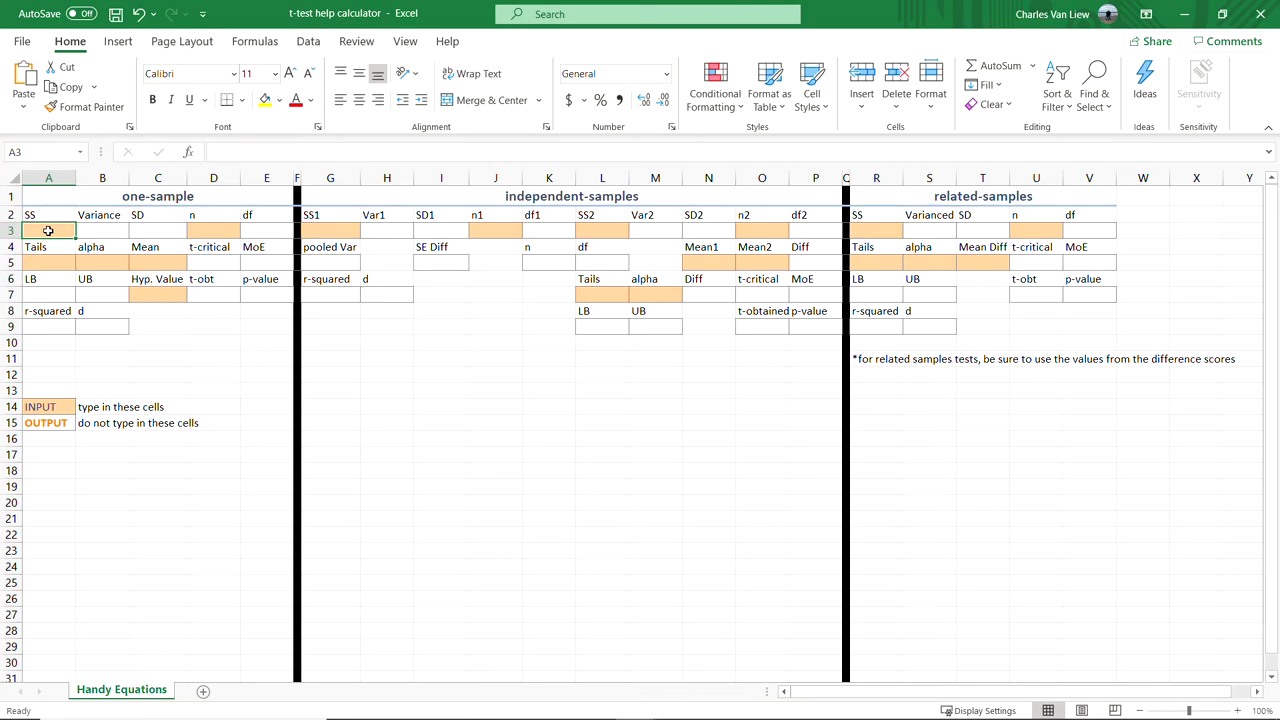
{"action": "left_click_drag", "start_coordinate": [133, 229], "coordinate": [37, 226]}
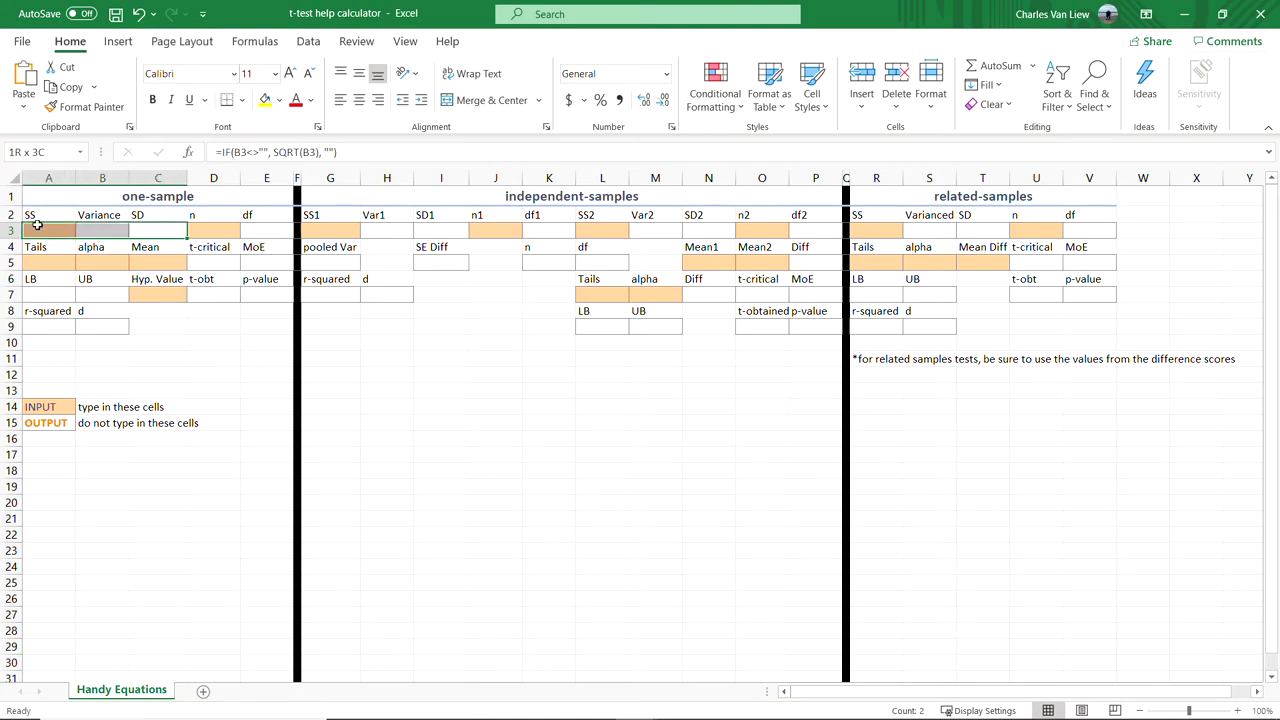
{"action": "left_click", "coordinate": [37, 228]}
{"action": "left_click", "coordinate": [105, 230]}
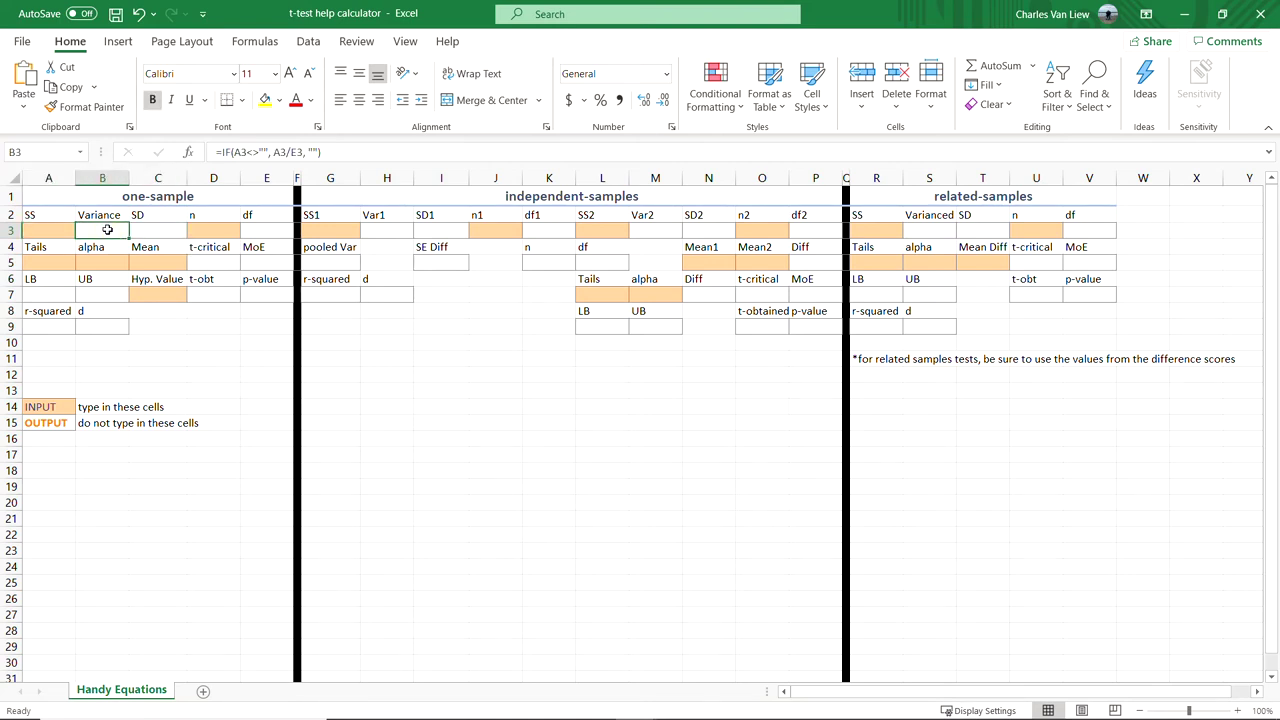
{"action": "left_click", "coordinate": [157, 229]}
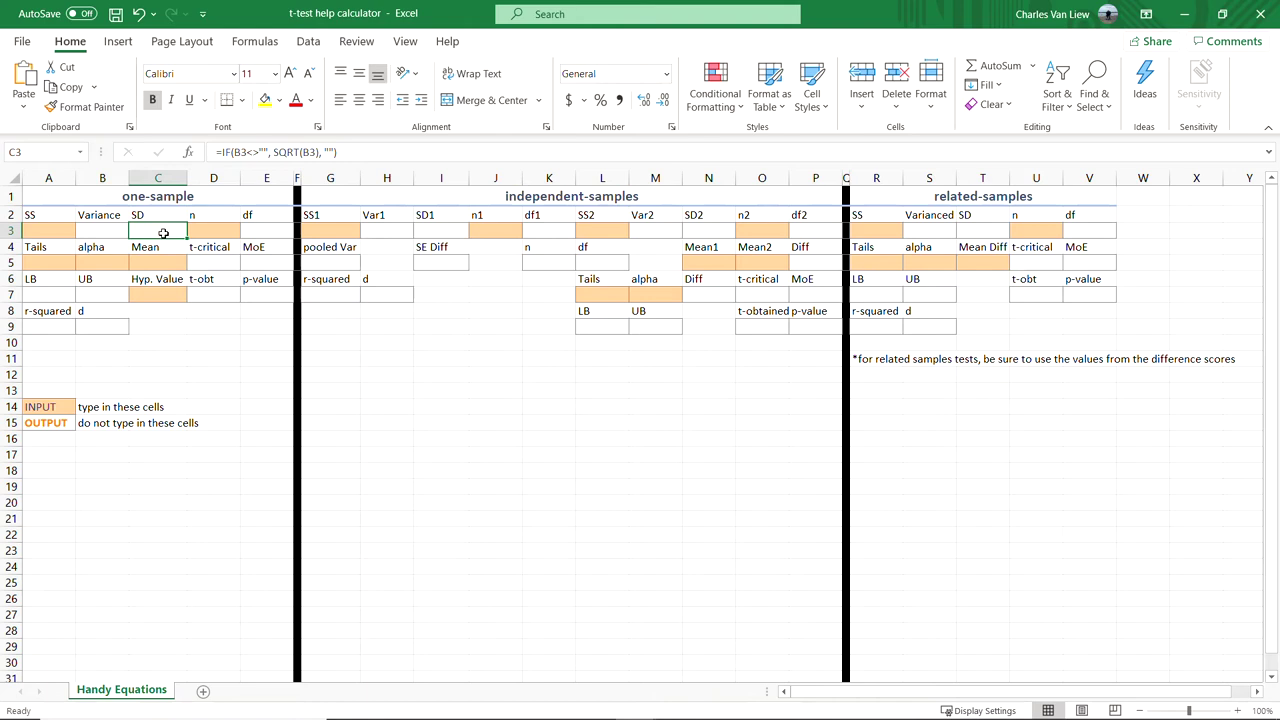
{"action": "left_click", "coordinate": [54, 228]}
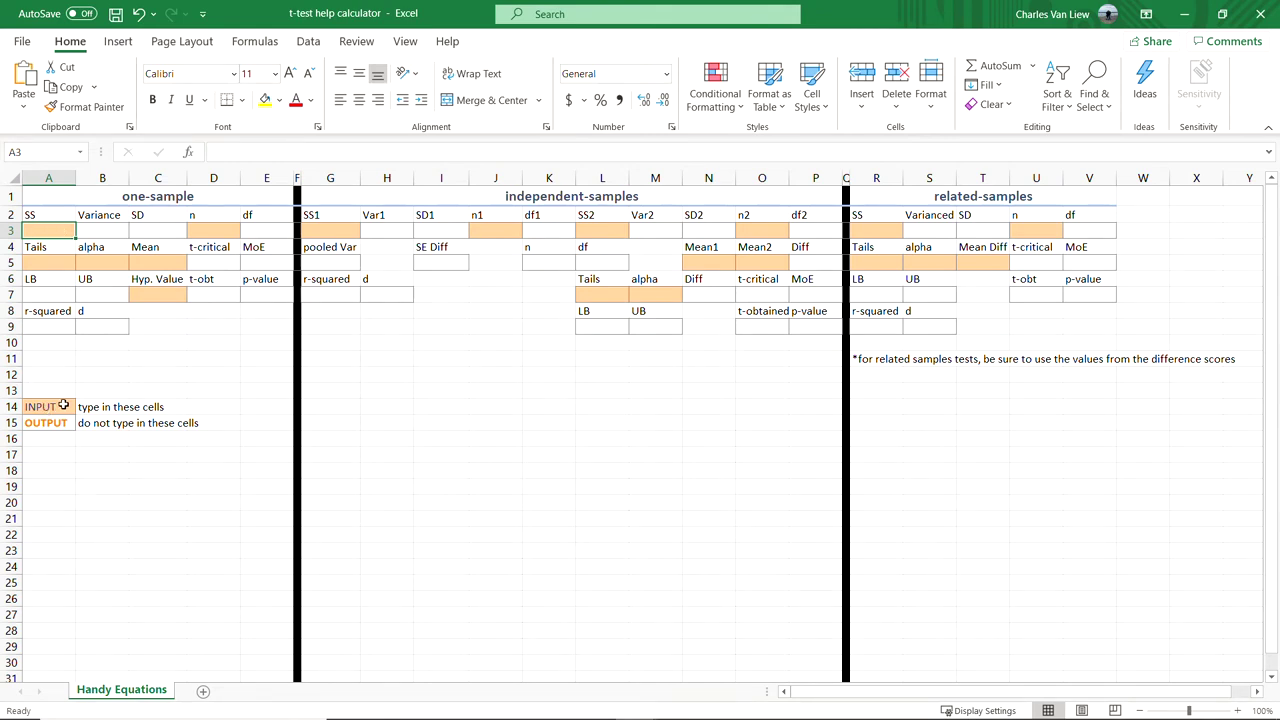
{"action": "left_click", "coordinate": [174, 226]}
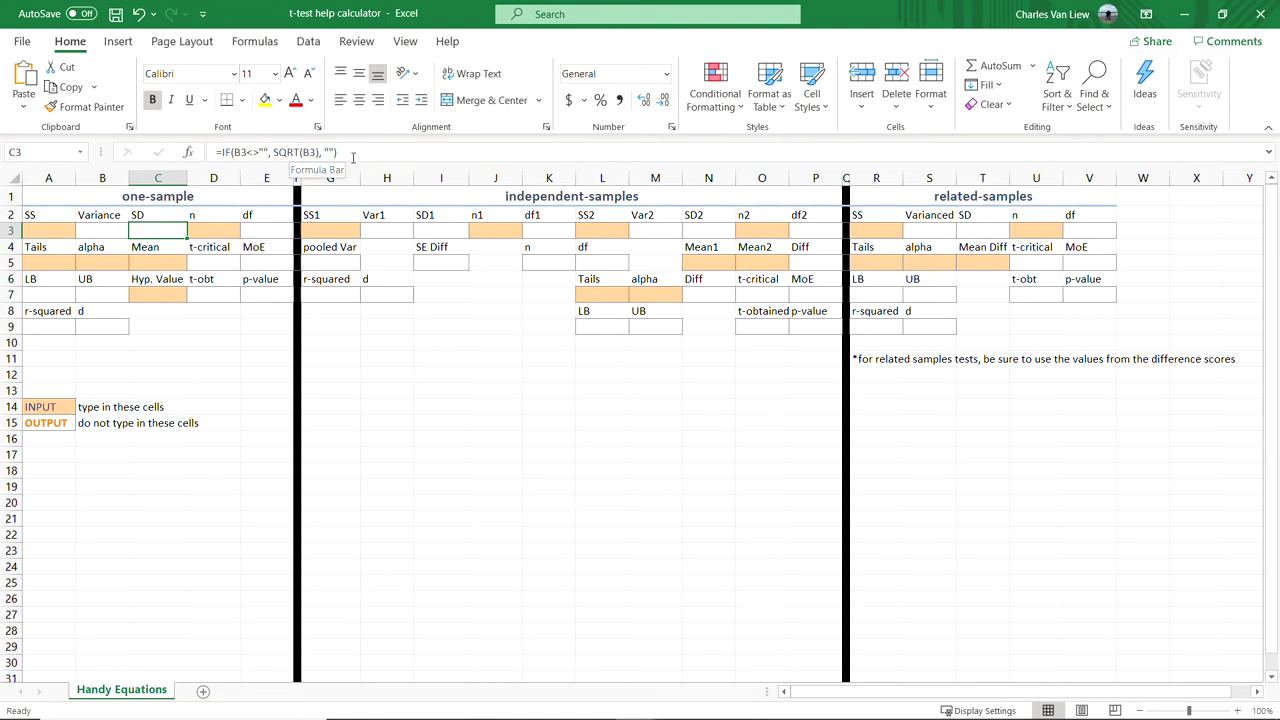
{"action": "left_click", "coordinate": [52, 230]}
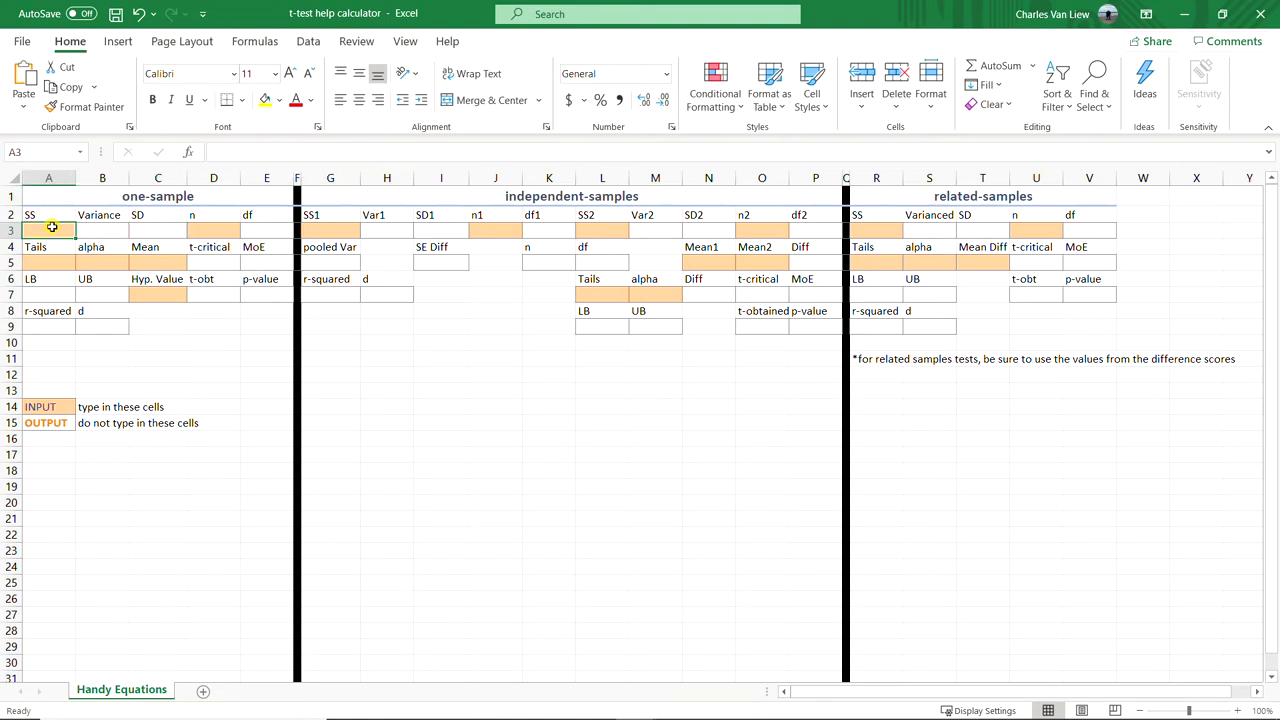
- Inspect the one-sample Variance and SD formulas in B3 and C3, leaving both formulas unchanged
{"action": "left_click", "coordinate": [120, 230]}
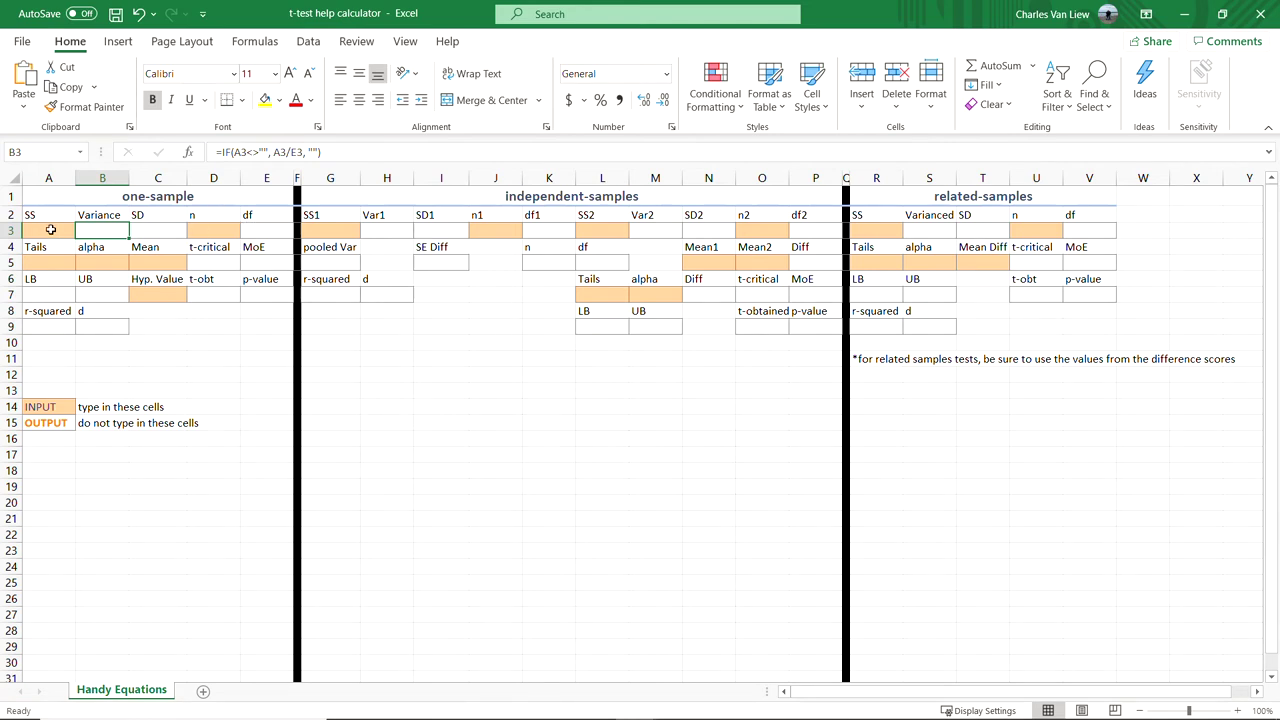
{"action": "left_click", "coordinate": [276, 152]}
{"action": "left_click_drag", "start_coordinate": [276, 152], "coordinate": [304, 152]}
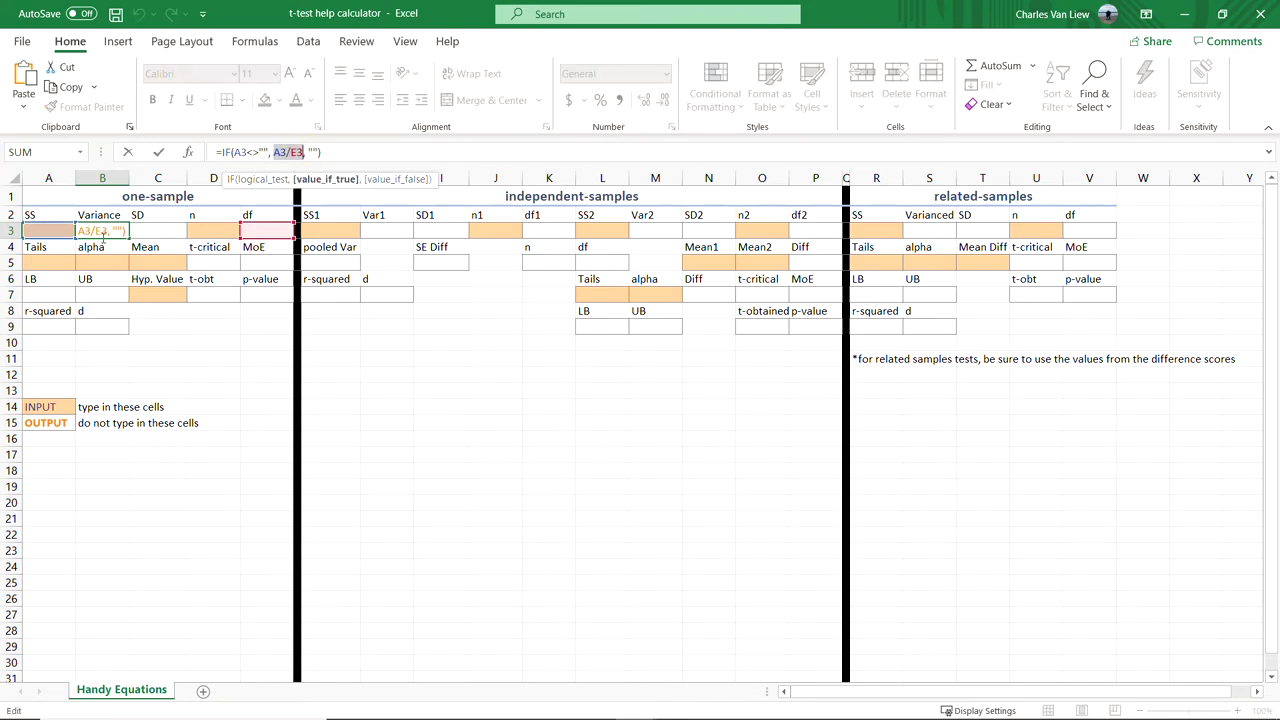
{"action": "key", "text": "Tab"}
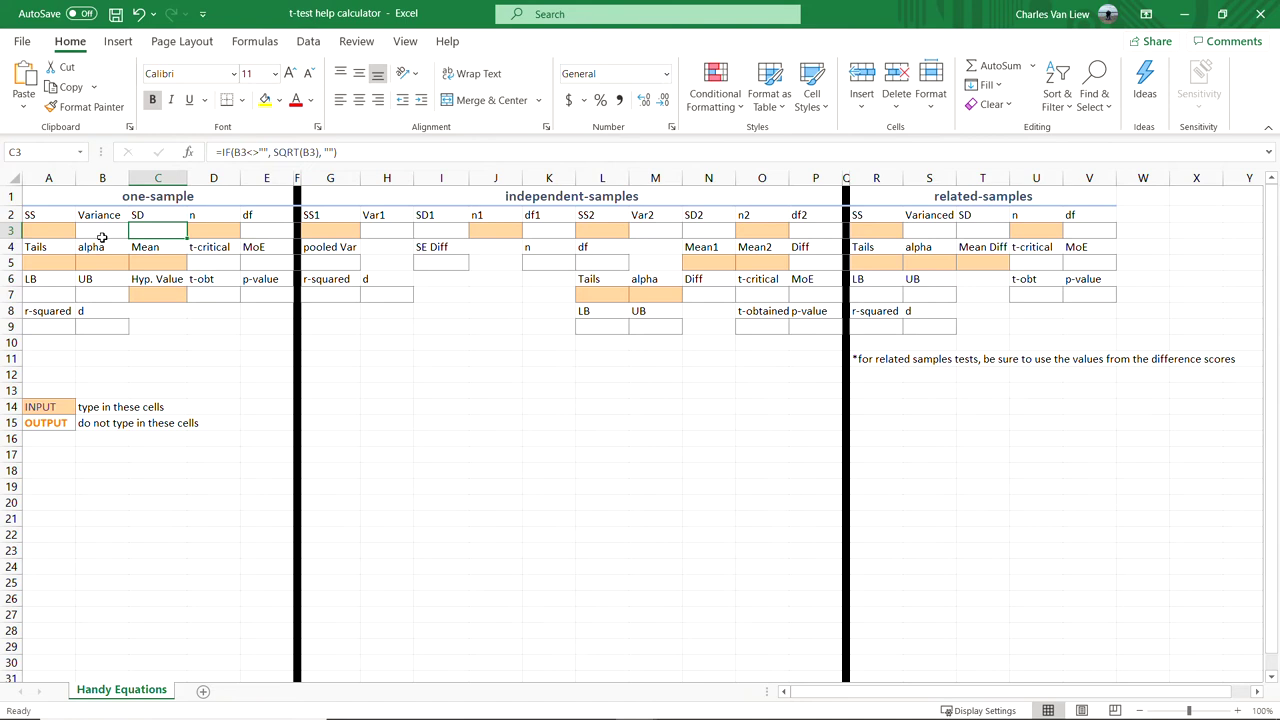
{"action": "left_click", "coordinate": [311, 152]}
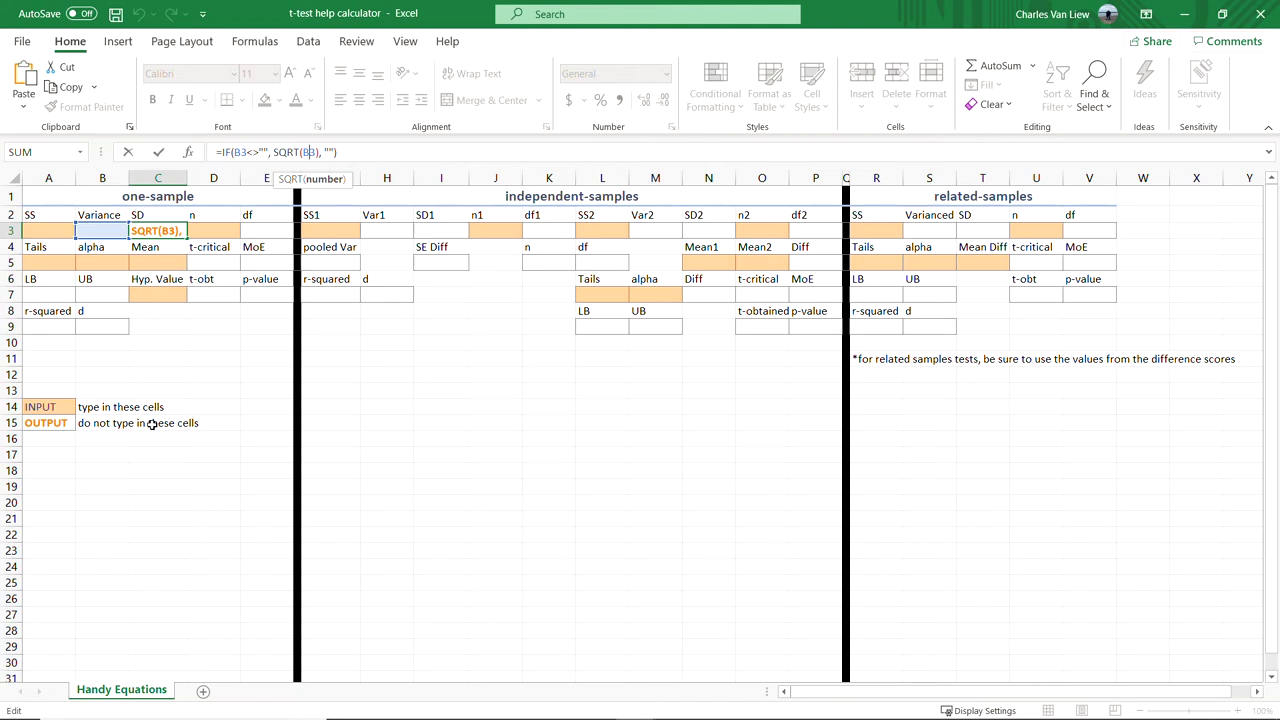
{"action": "key", "text": "Tab"}
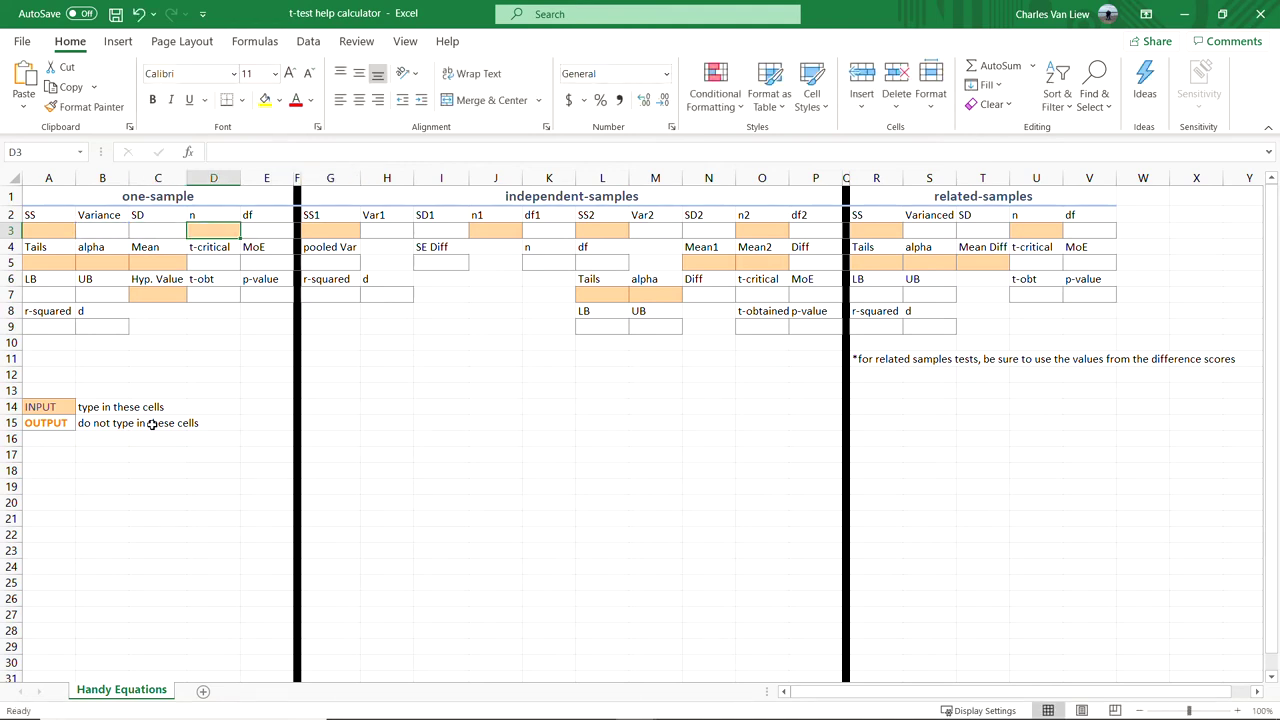
- In the one-sample section, overwrite the SD formula in C3 with 8.4 and set n to 16
{"action": "left_click", "coordinate": [170, 231]}
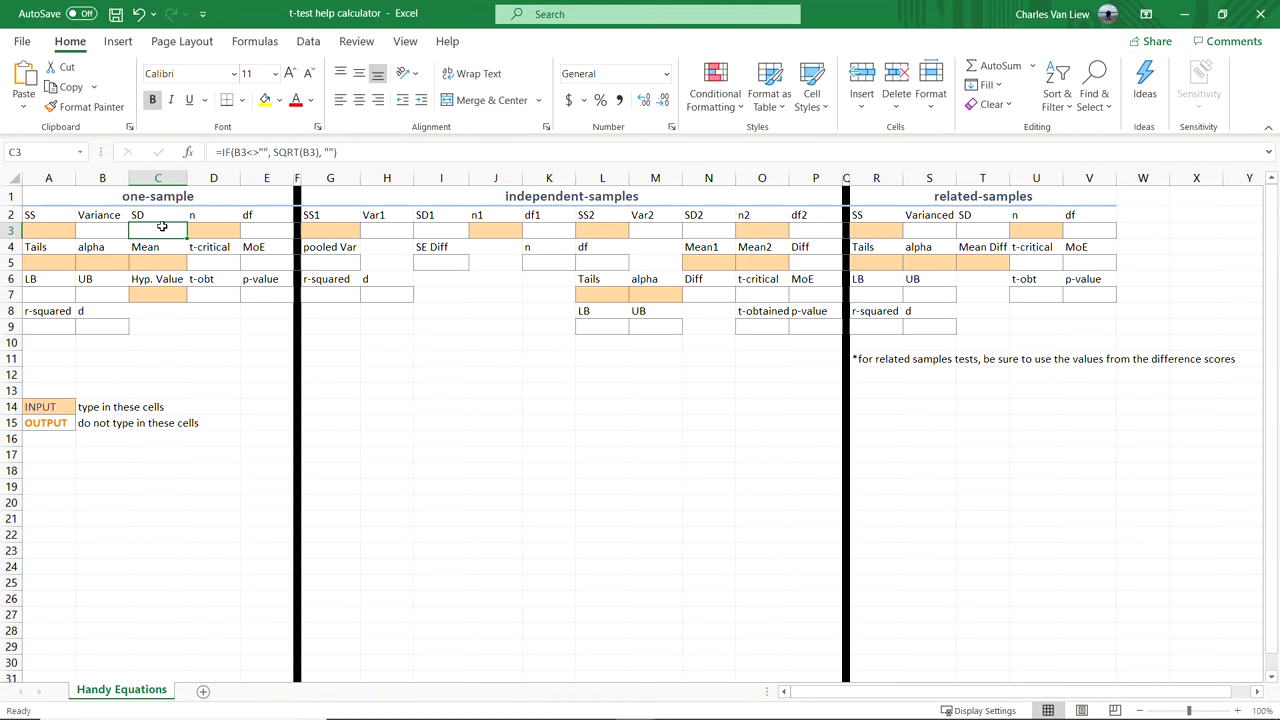
{"action": "left_click", "coordinate": [120, 229]}
{"action": "left_click", "coordinate": [145, 229]}
{"action": "type", "text": "8.4"}
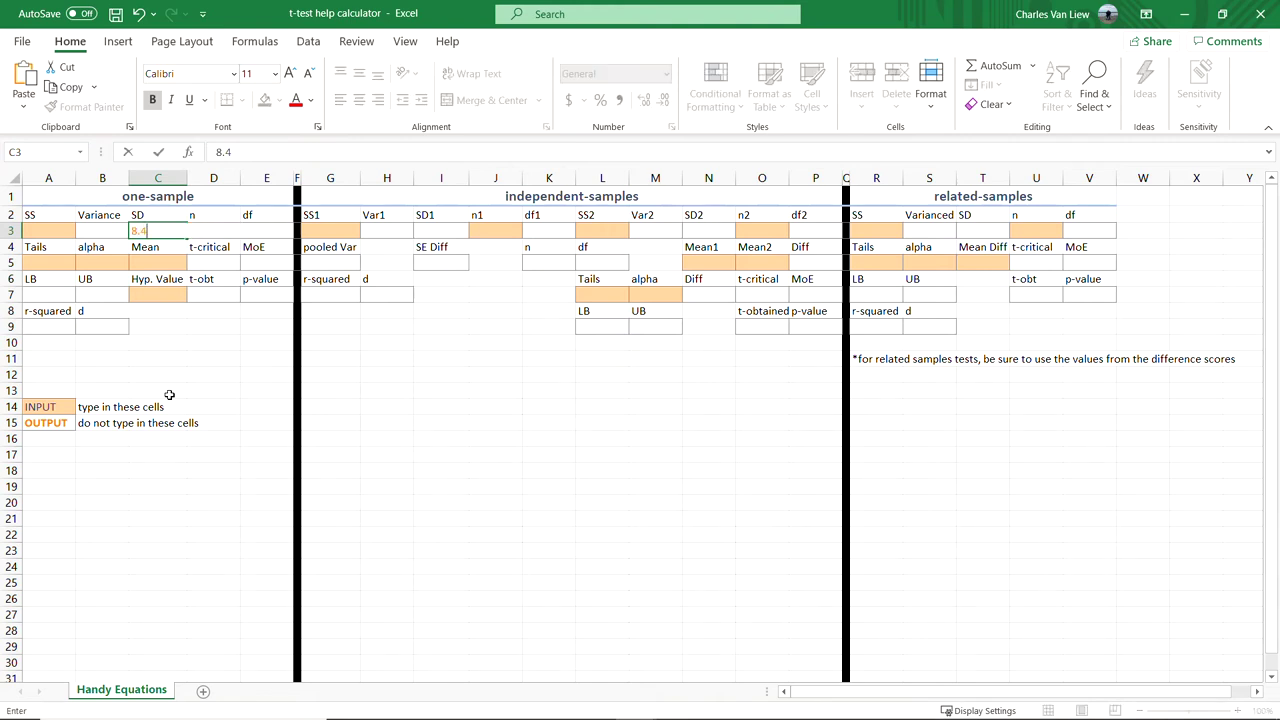
{"action": "key", "text": "Tab"}
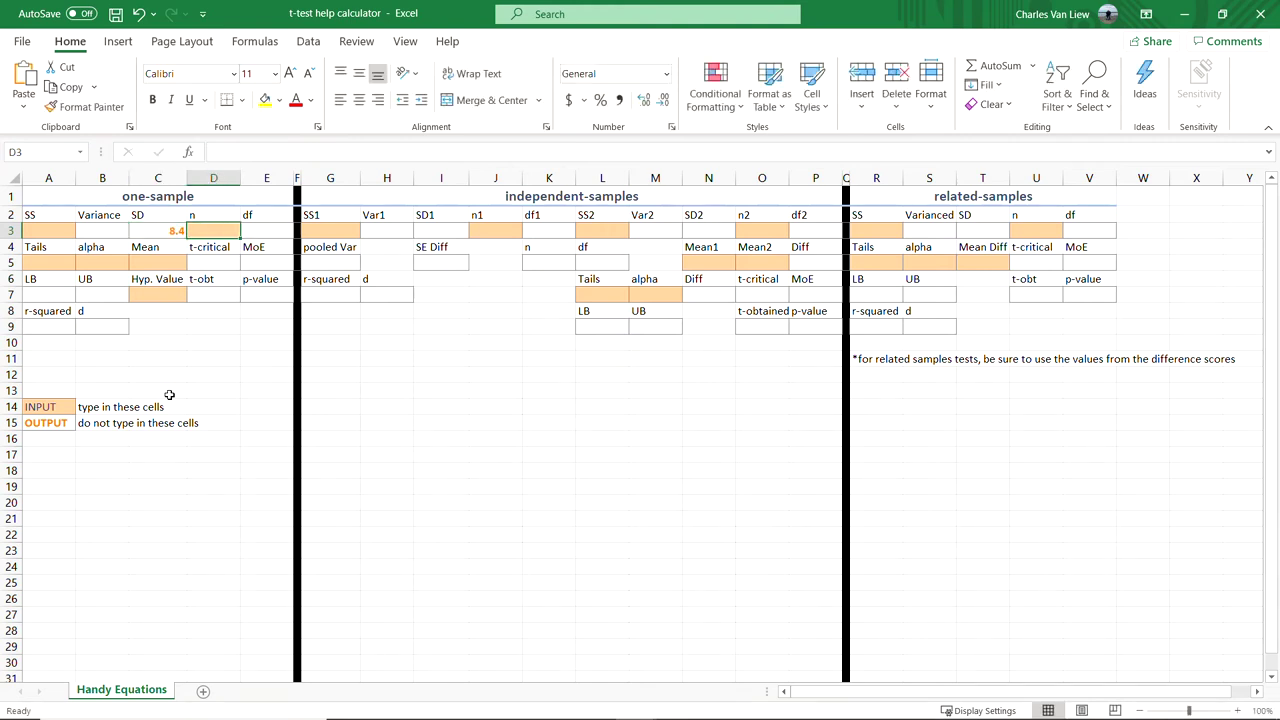
{"action": "type", "text": "16"}
{"action": "key", "text": "Tab"}
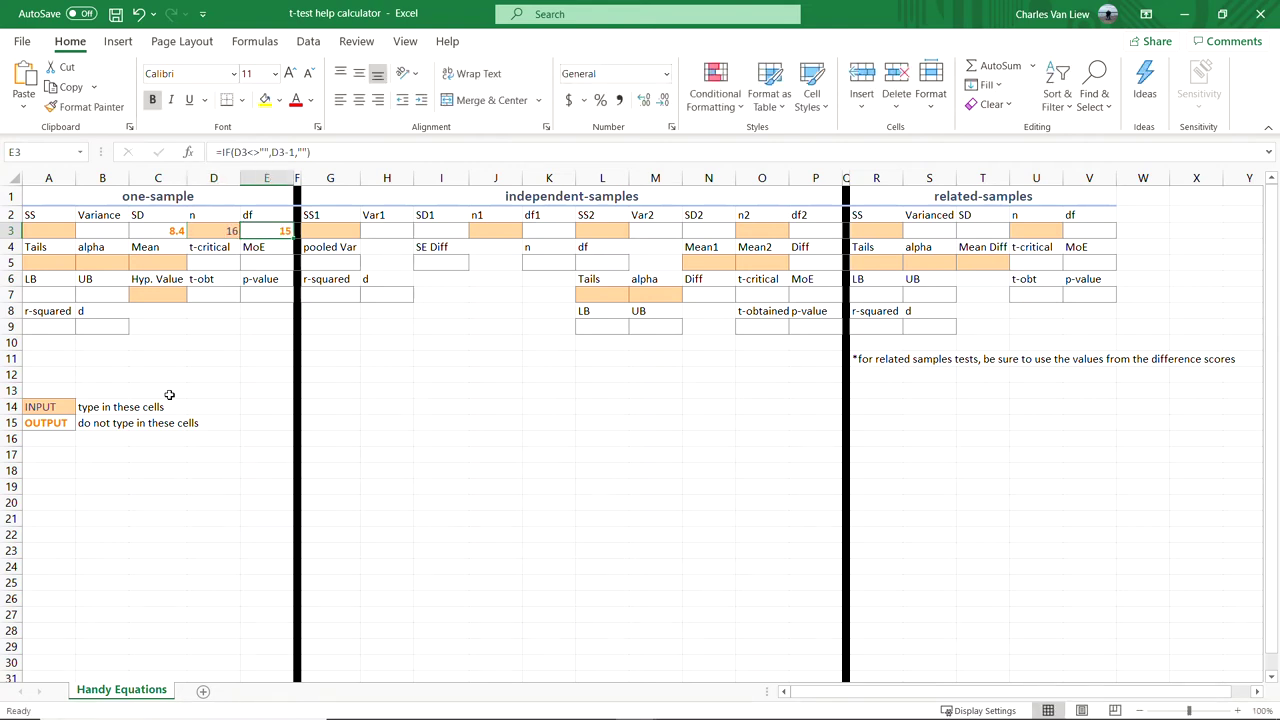
- Set the one-sample test to 2 tails with an alpha of 0.01
{"action": "key", "text": "Down"}
{"action": "key", "text": "Up"}
{"action": "key", "text": "Down"}
{"action": "key", "text": "Left"}
{"action": "key", "text": "Left"}
{"action": "key", "text": "Left"}
{"action": "key", "text": "Left"}
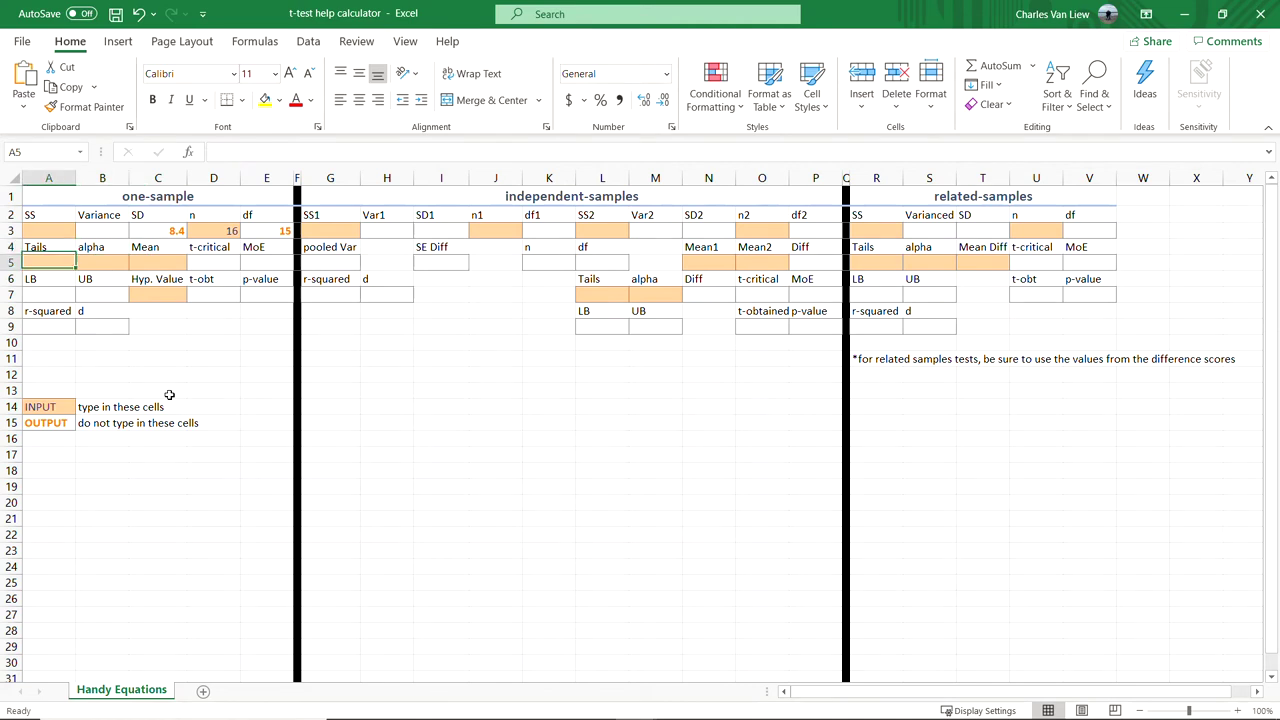
{"action": "key", "text": "Down"}
{"action": "type", "text": "2"}
{"action": "key", "text": "Tab"}
{"action": "type", "text": "0.01"}
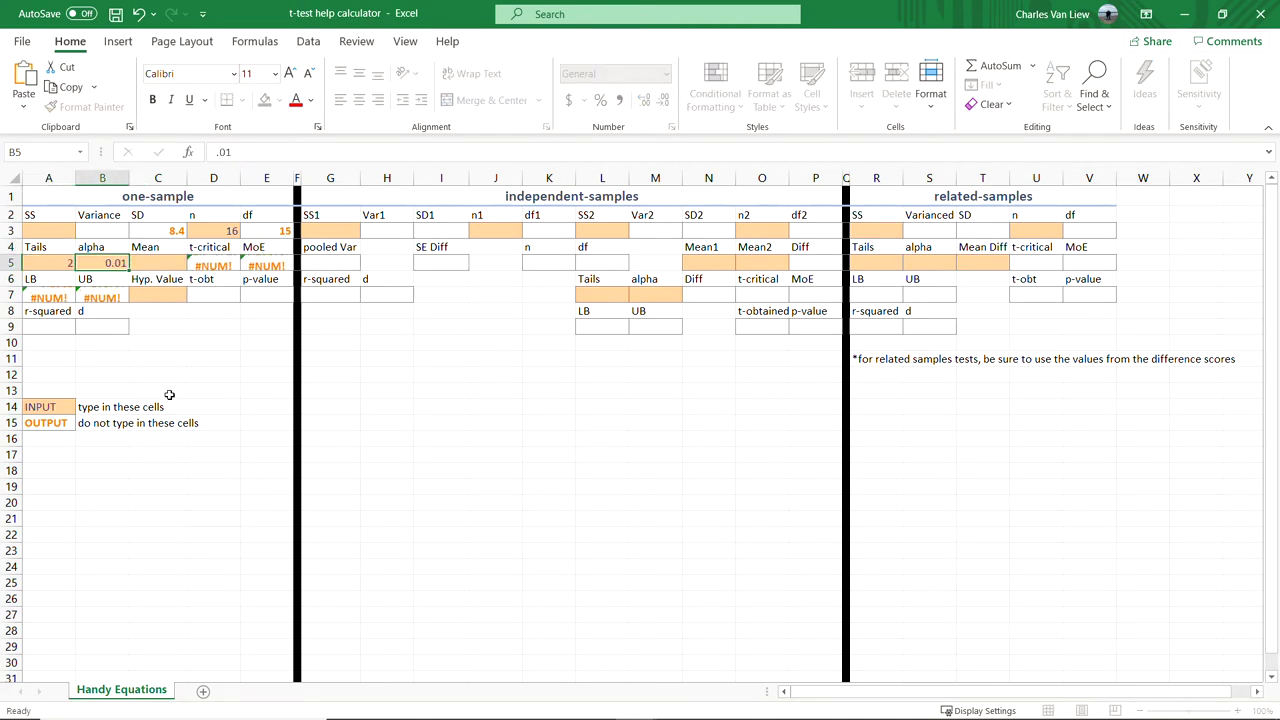
{"action": "key", "text": "Tab"}
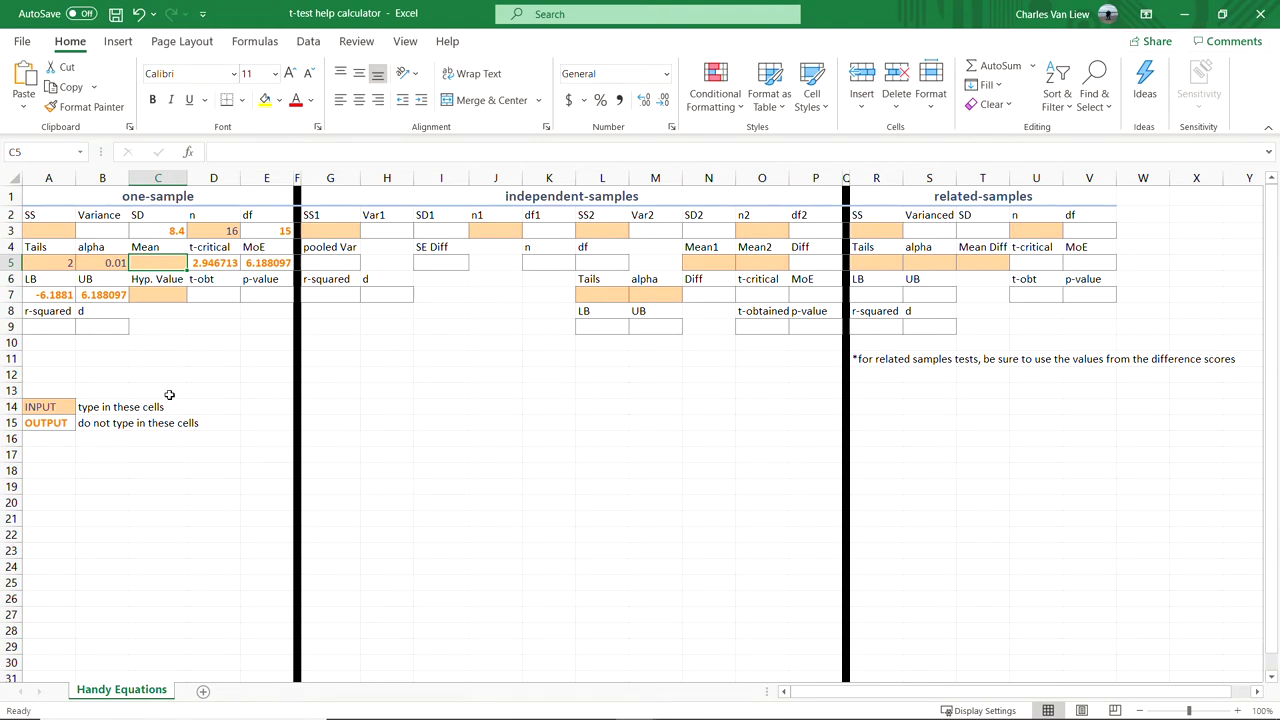
- Enter 78.3 as the one-sample mean and 73.4 as the hypothesized value
{"action": "type", "text": "78.3"}
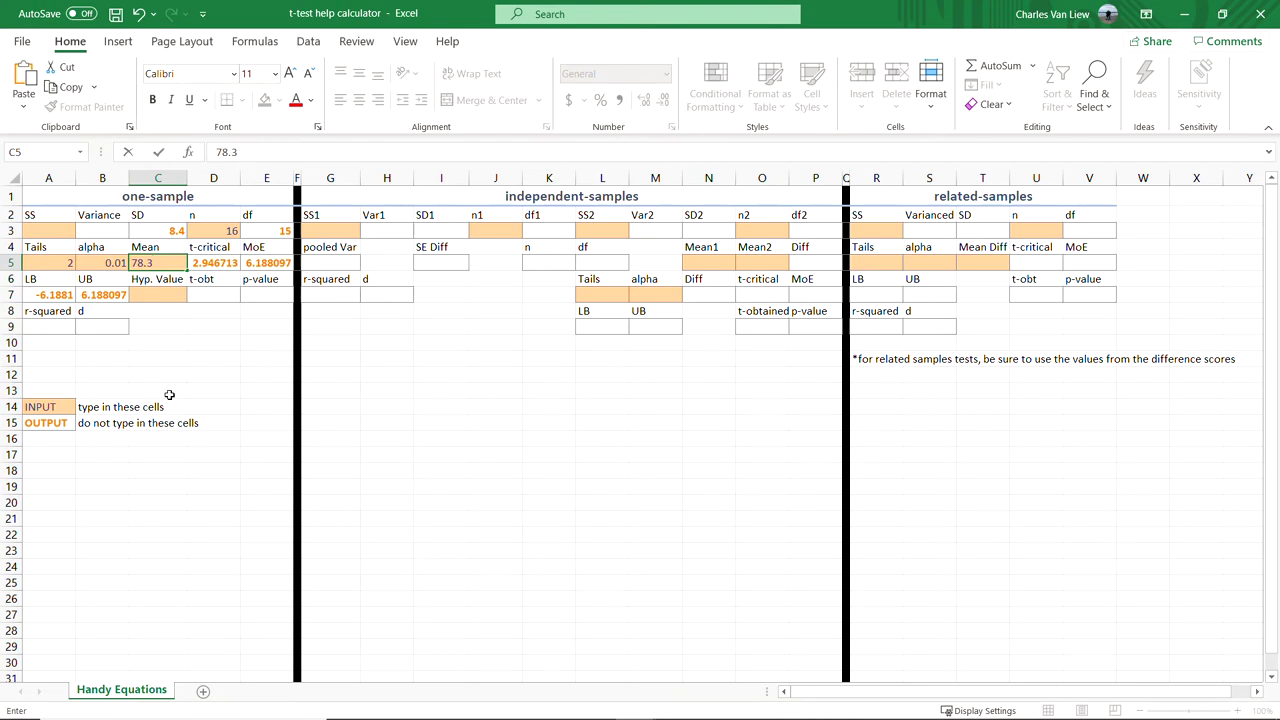
{"action": "key", "text": "Return"}
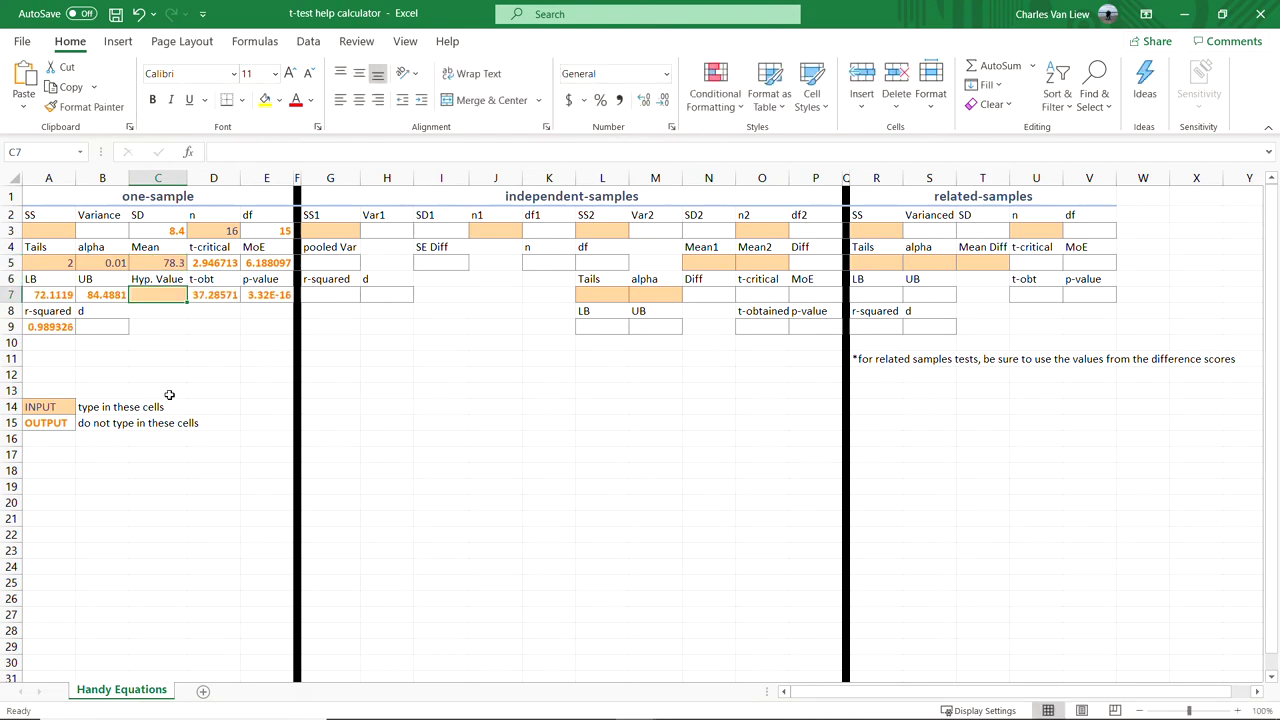
{"action": "type", "text": "73.4"}
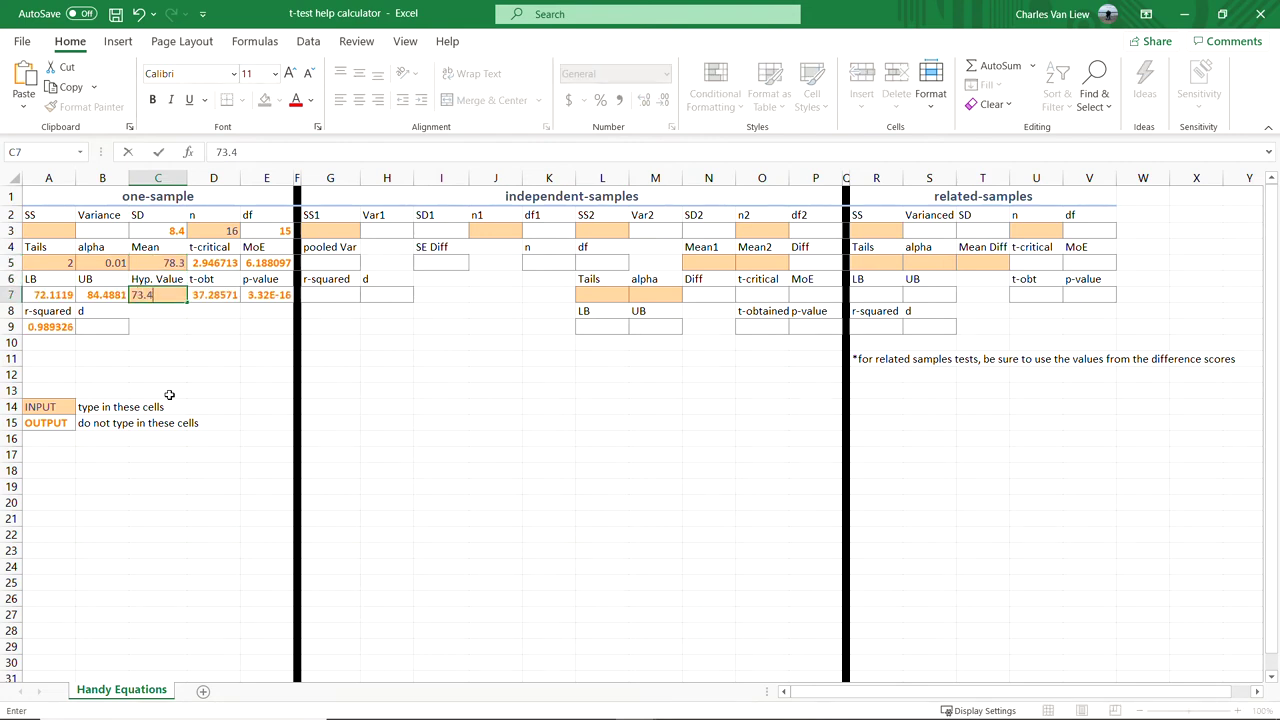
{"action": "key", "text": "Return"}
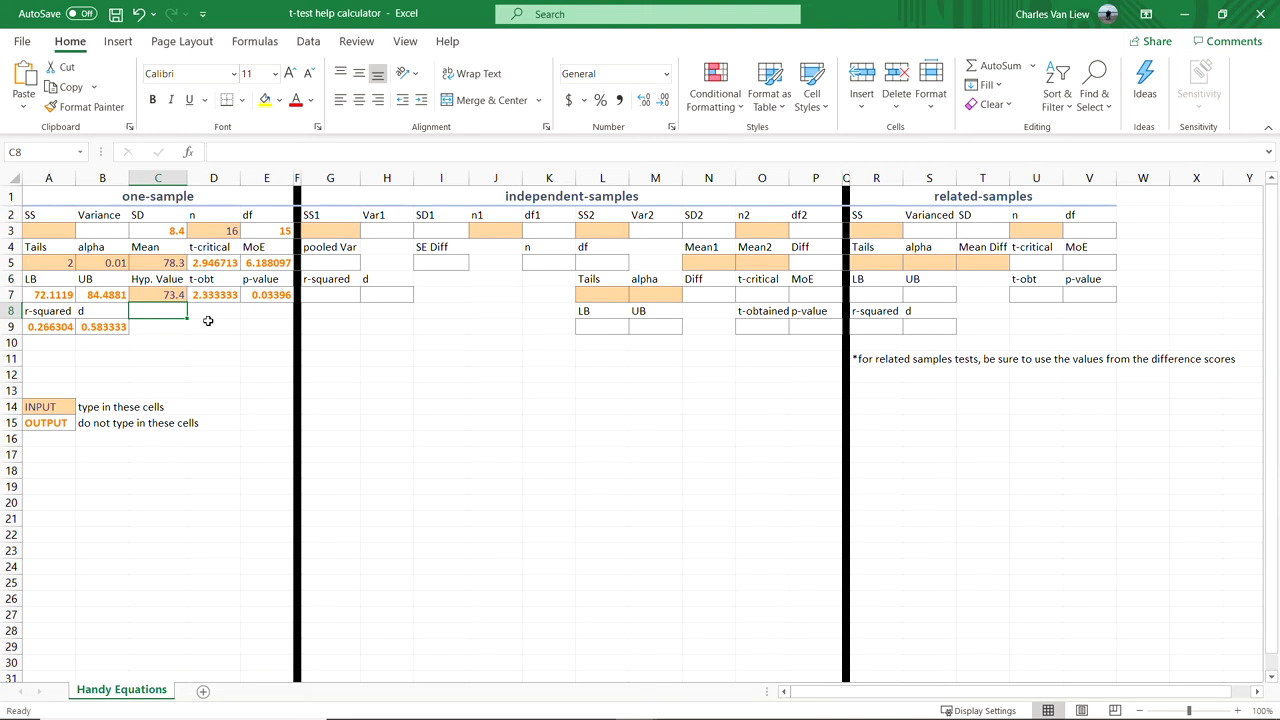
- Compare the one-sample t-critical in D5 with the t-obtained in D7 at the current alpha
{"action": "left_click", "coordinate": [224, 262]}
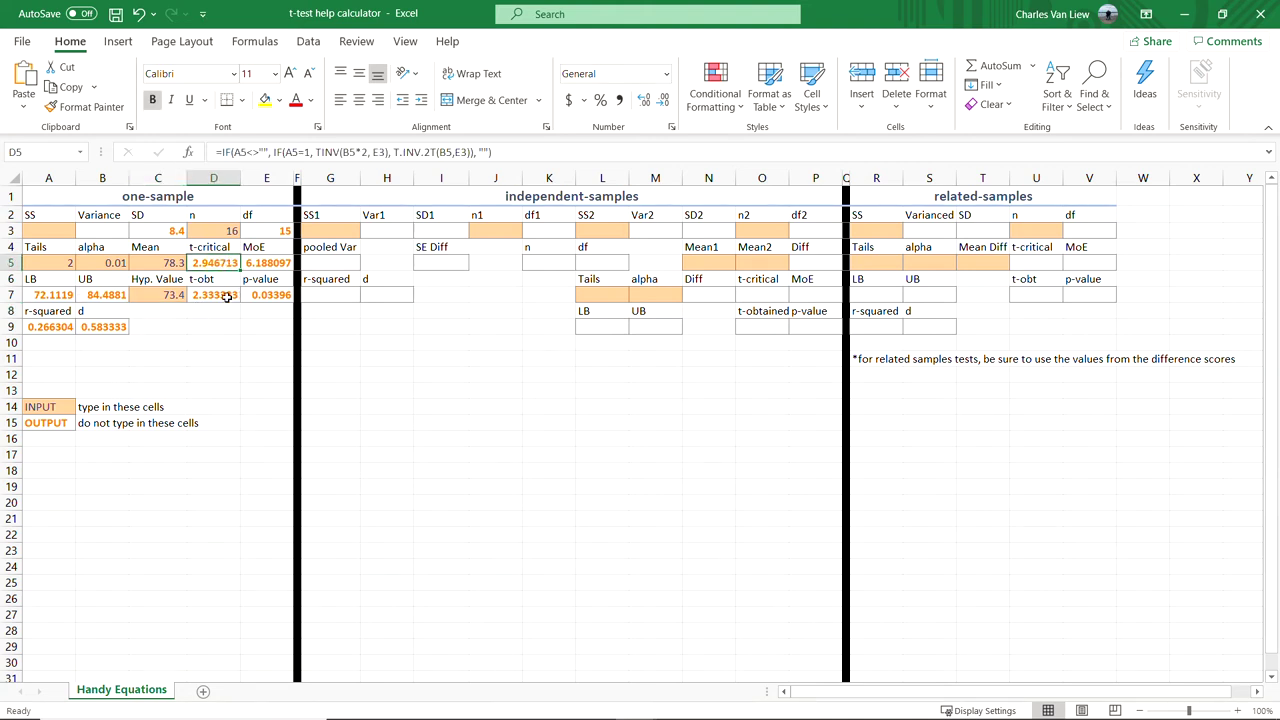
{"action": "left_click", "coordinate": [222, 296]}
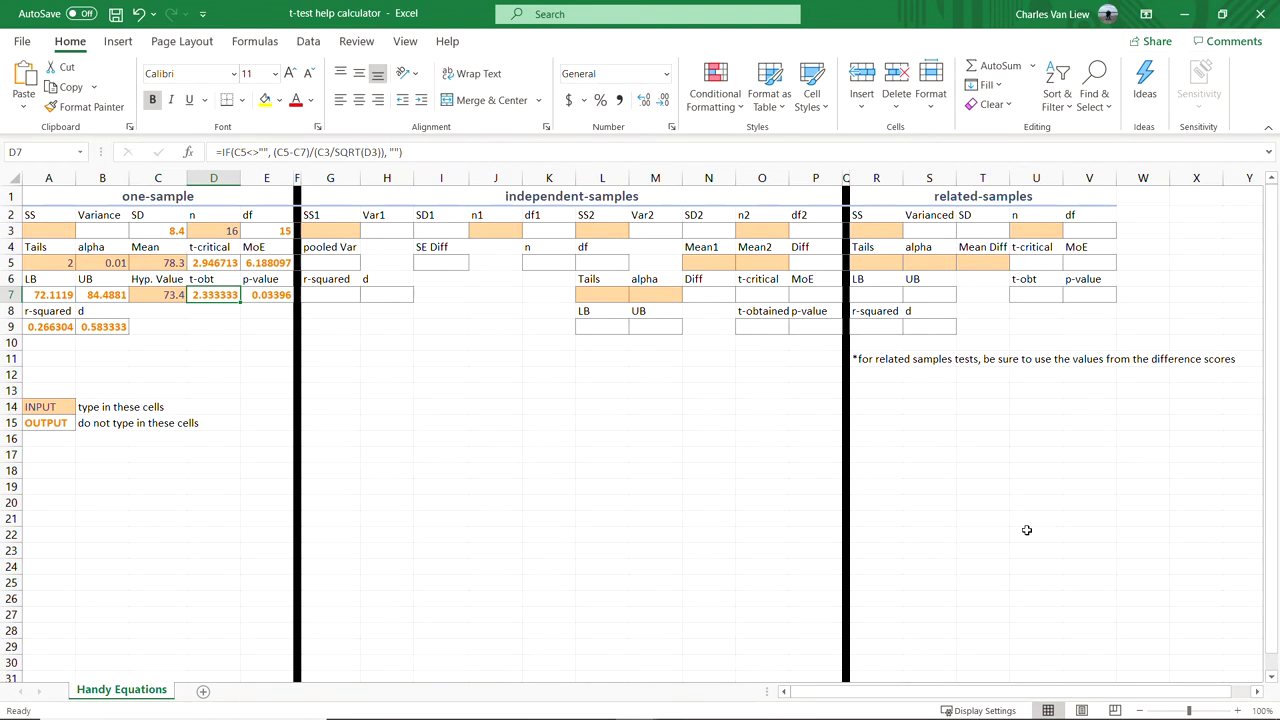
{"action": "key", "text": "Up"}
{"action": "key", "text": "Up"}
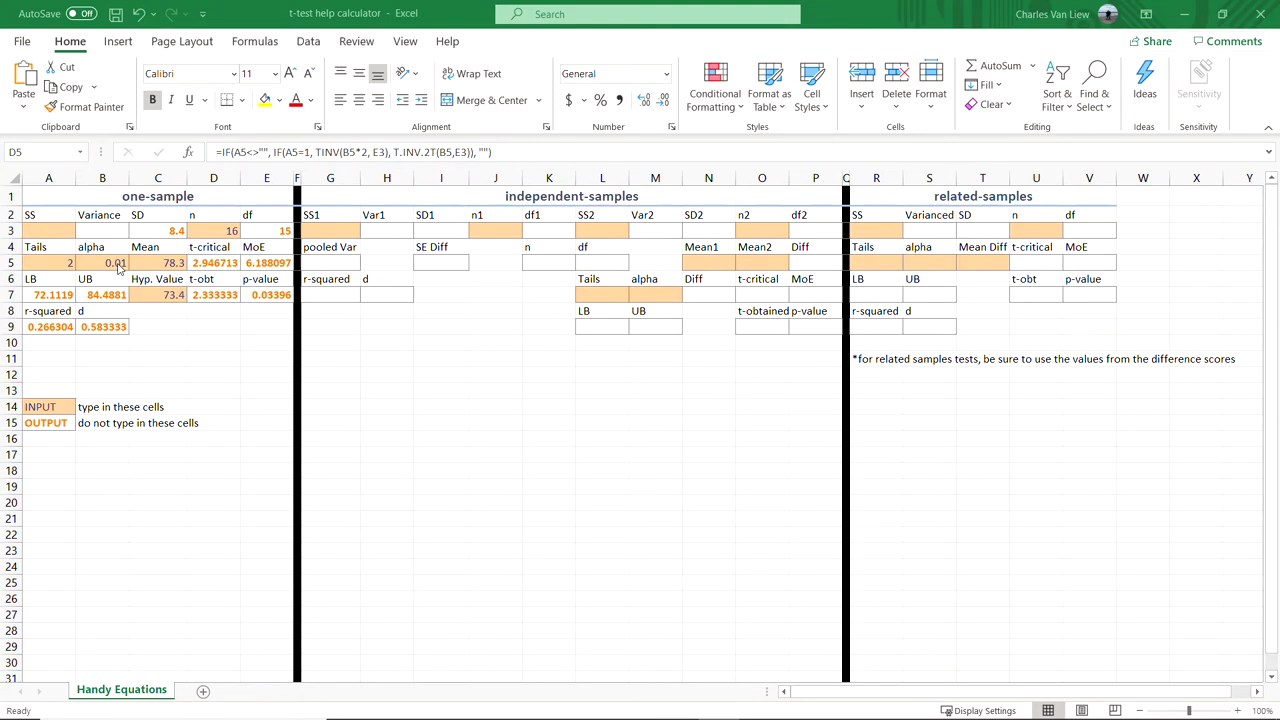
{"action": "key", "text": "F2"}
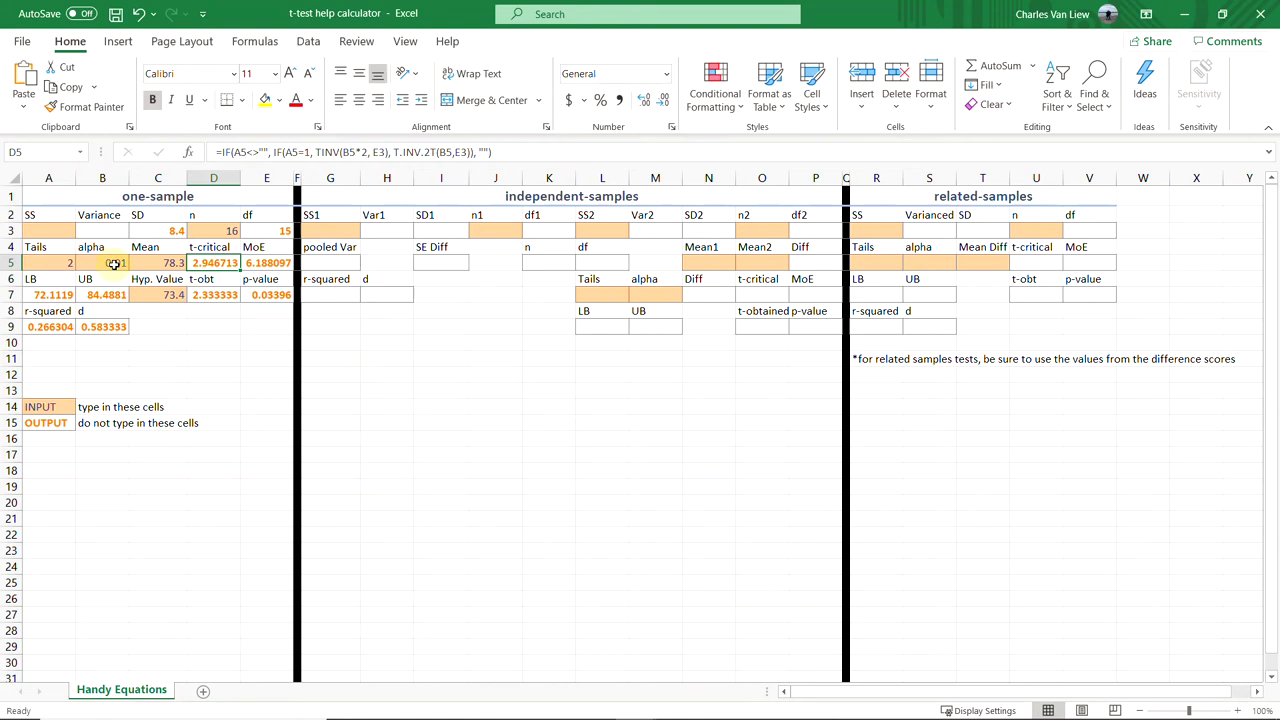
{"action": "key", "text": "Return"}
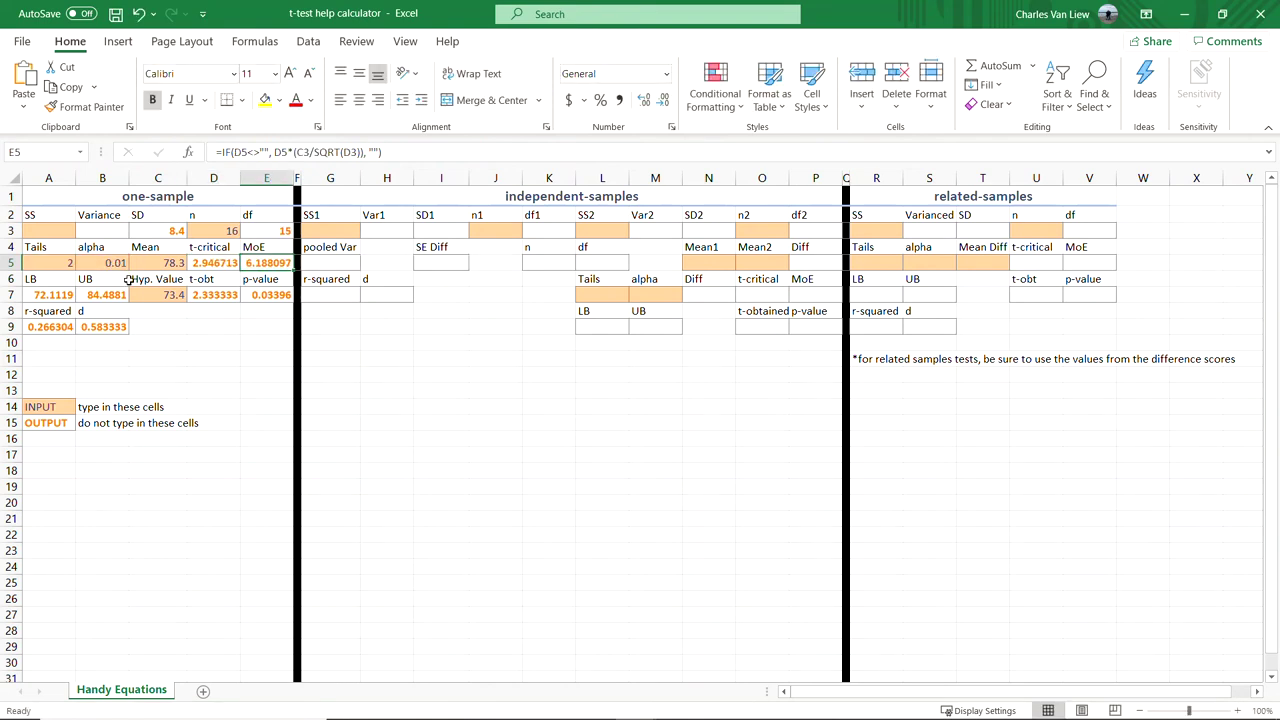
- Change the one-sample alpha in B5 to .05
{"action": "left_click", "coordinate": [98, 263]}
{"action": "type", "text": ".05"}
{"action": "key", "text": "Tab"}
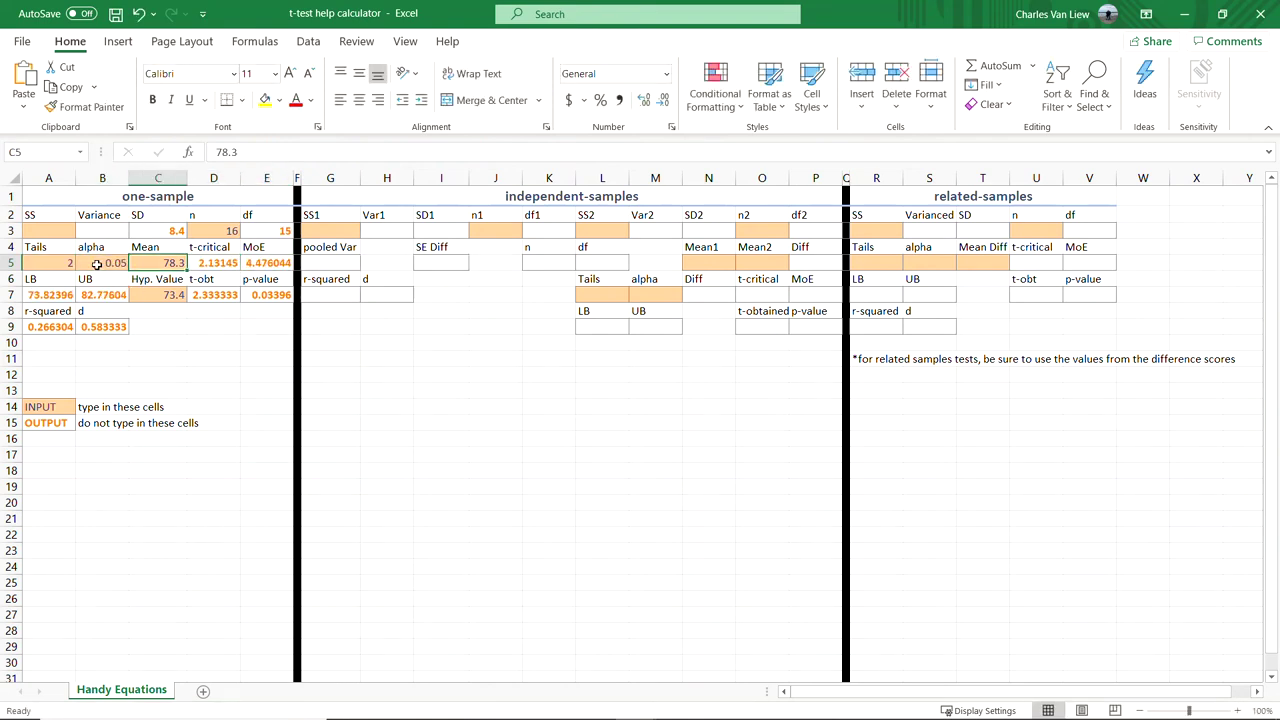
- Compare the updated one-sample t-critical with t-obtained, and the p-value in E7 with alpha
{"action": "left_click", "coordinate": [232, 266]}
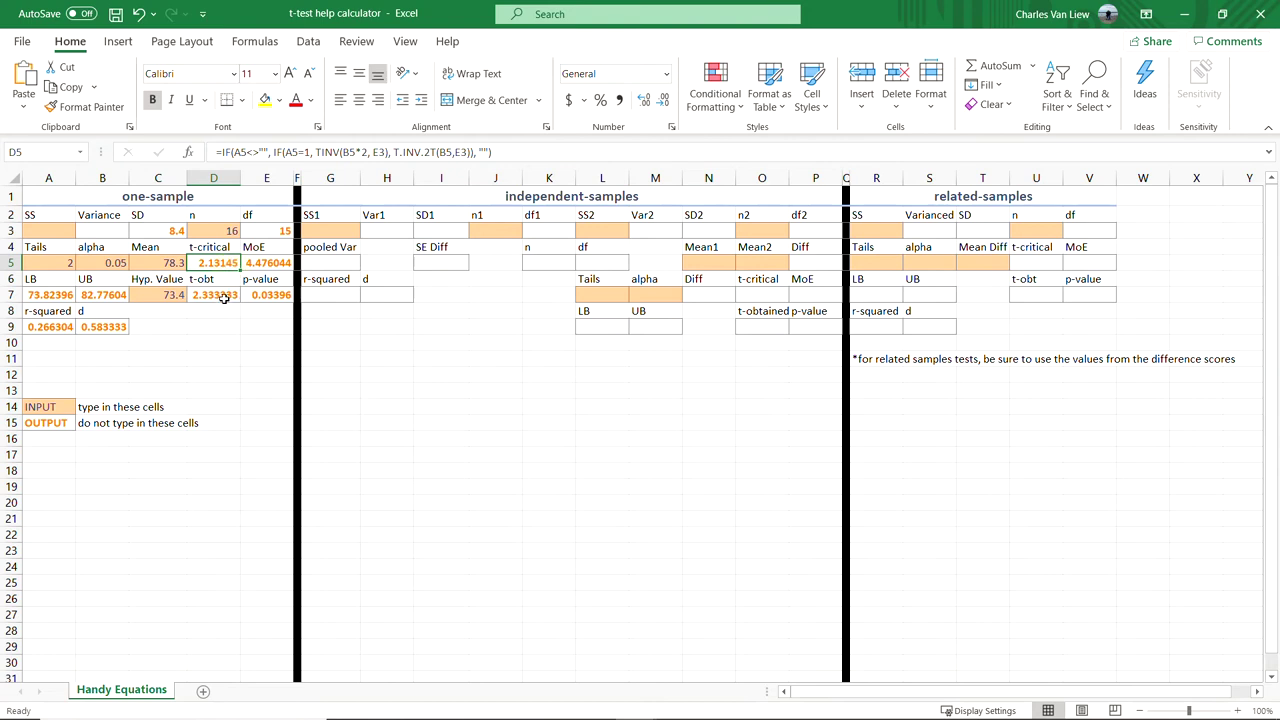
{"action": "left_click", "coordinate": [228, 298]}
{"action": "key", "text": "Up"}
{"action": "key", "text": "Up"}
{"action": "left_click", "coordinate": [278, 296]}
{"action": "left_click", "coordinate": [122, 264]}
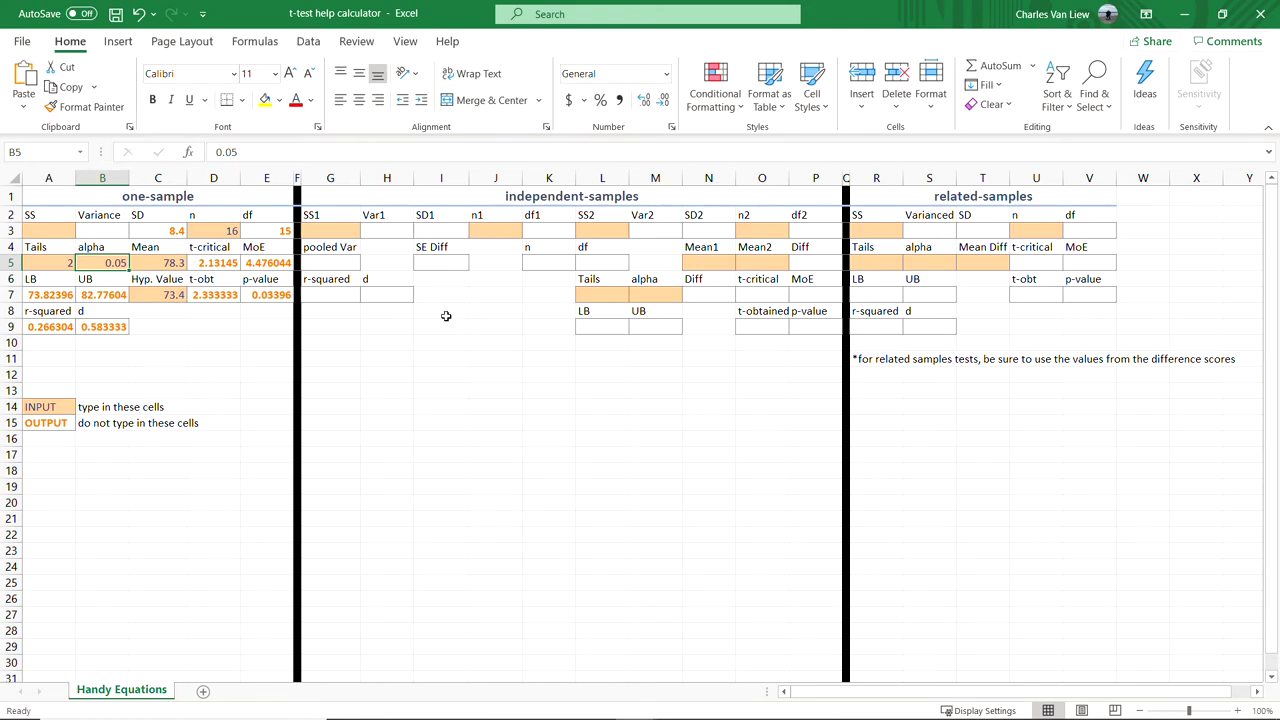
{"action": "left_click", "coordinate": [204, 204]}
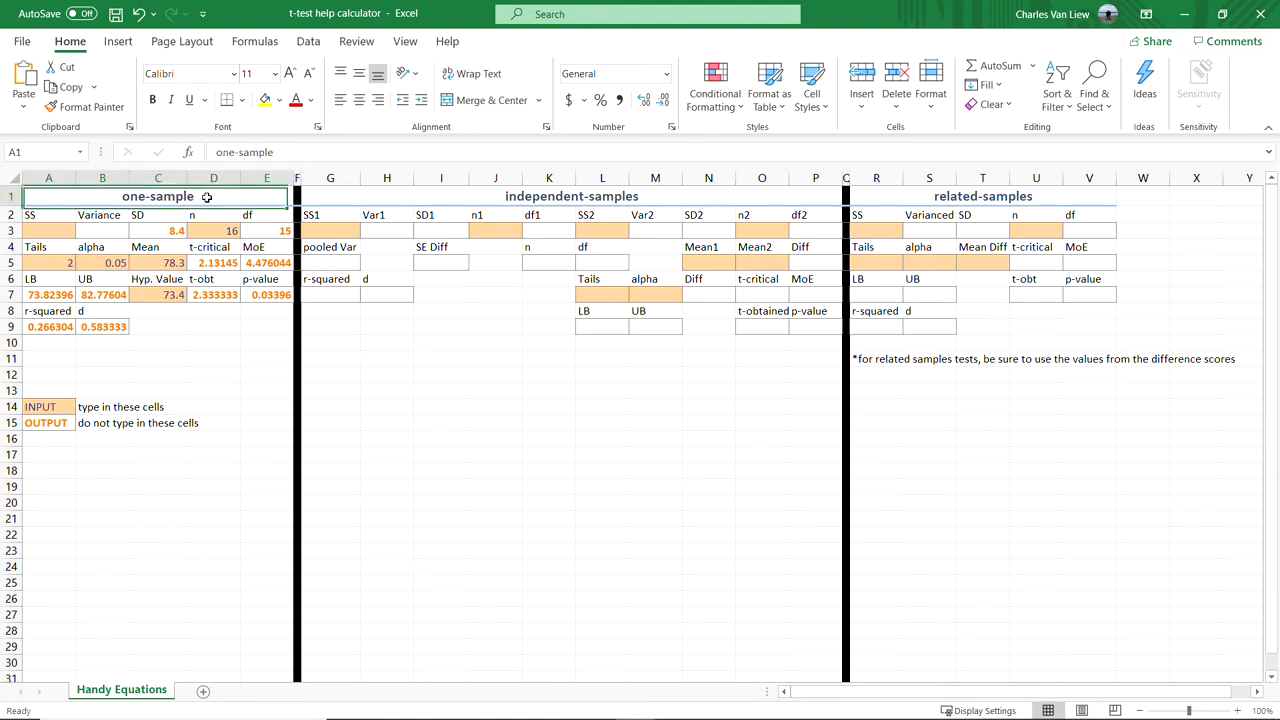
- Review the independent-samples and related-samples calculator sections and the available data analysis tools
{"action": "left_click", "coordinate": [467, 200]}
{"action": "left_click", "coordinate": [958, 196]}
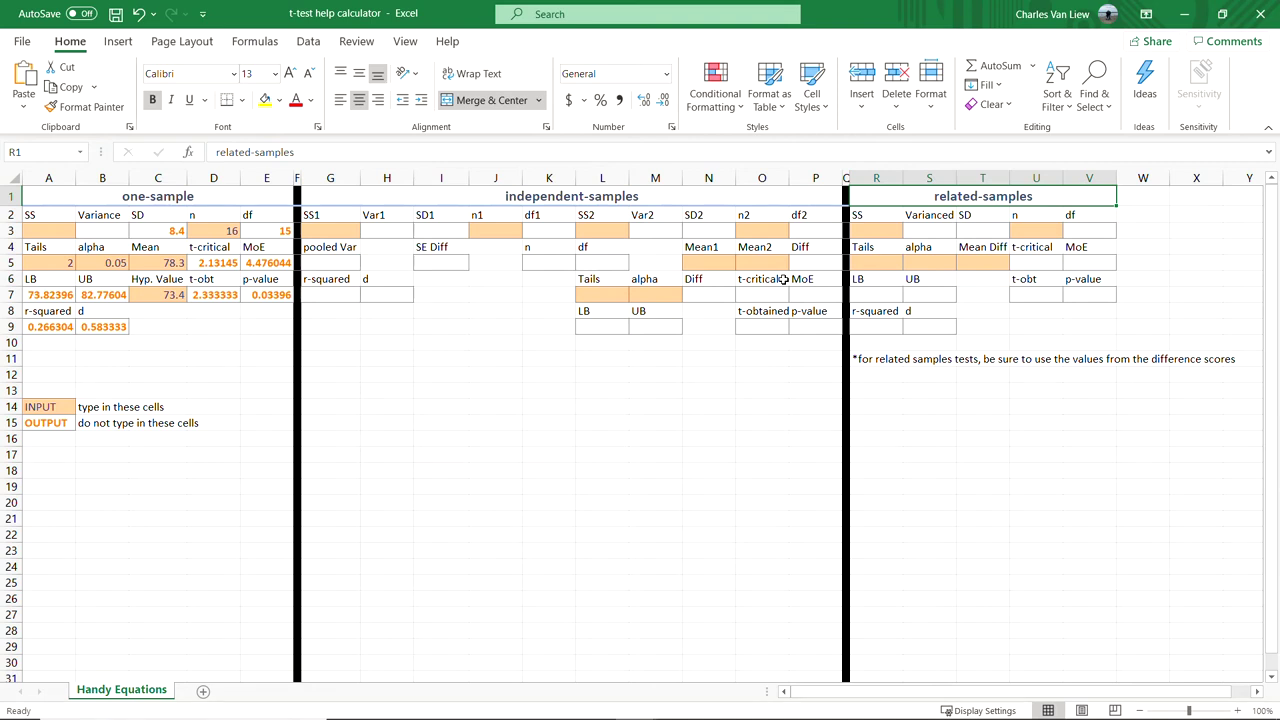
{"action": "left_click", "coordinate": [308, 41]}
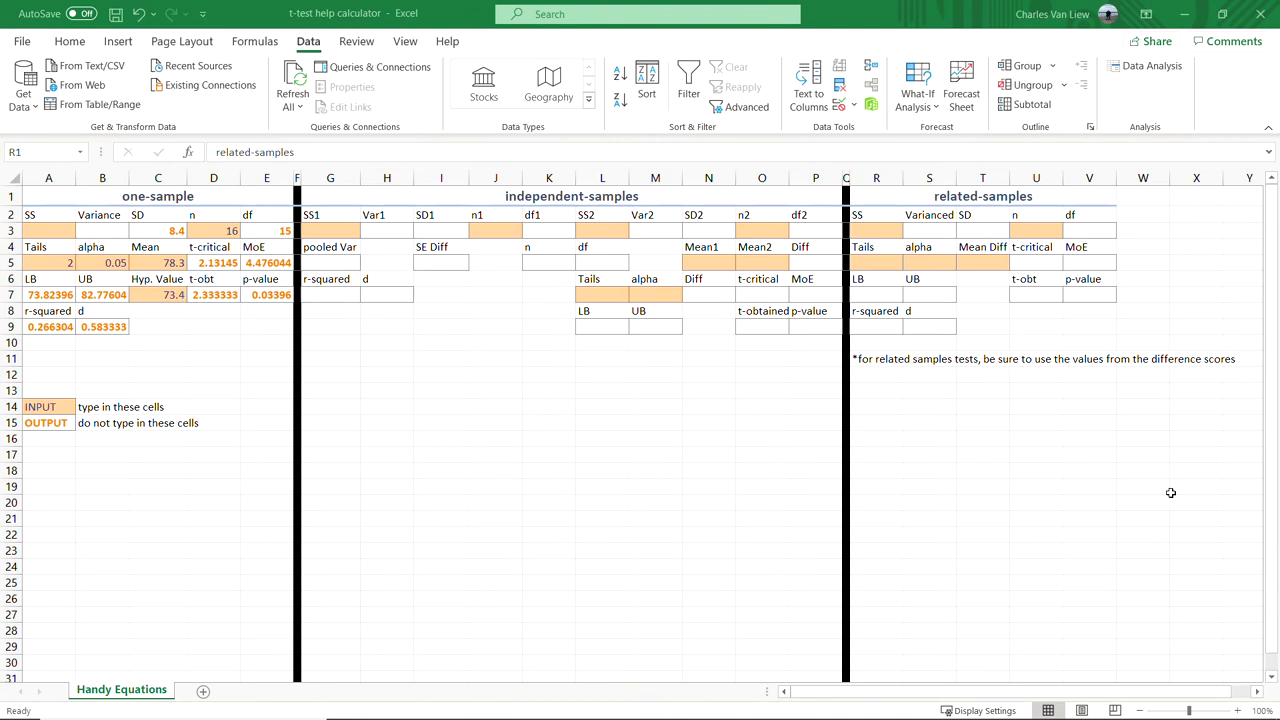
- Switch to the Excel Statistical Workbook and review its t-tests & One-Way ANOVA sheet and its t sheet
{"action": "key", "text": "alt+Tab"}
{"action": "left_click", "coordinate": [450, 690]}
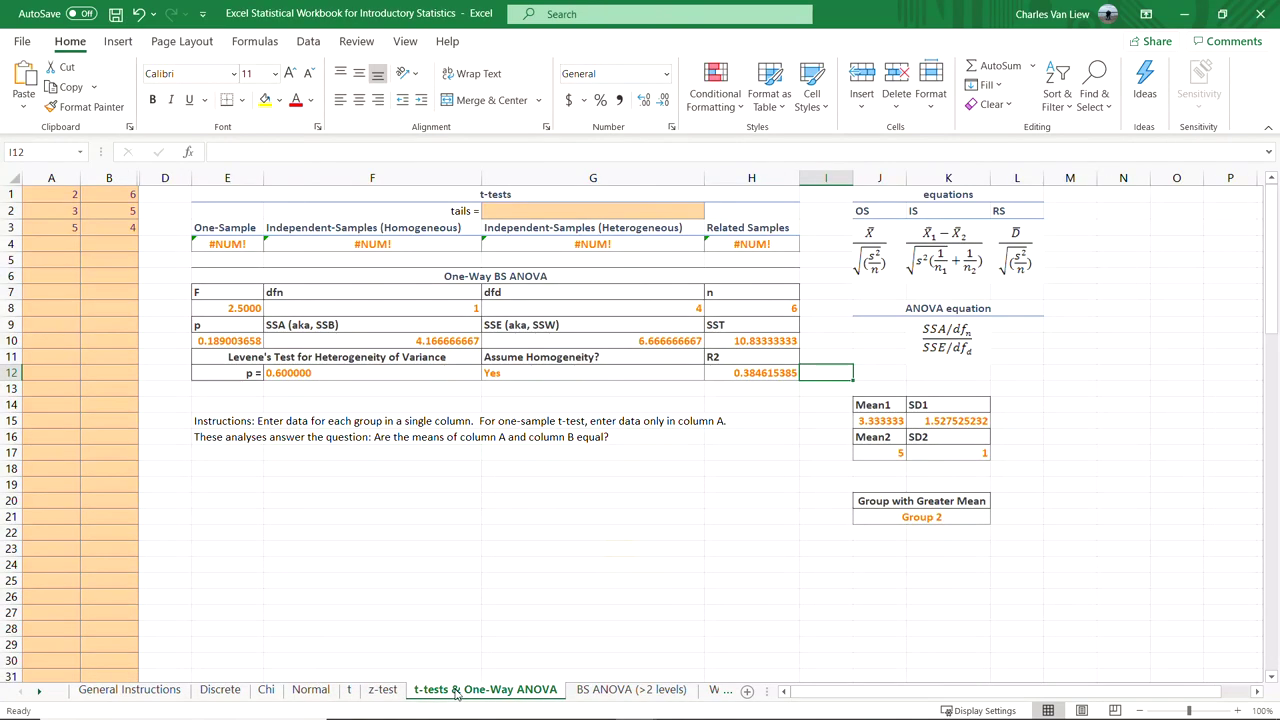
{"action": "left_click_drag", "start_coordinate": [57, 193], "coordinate": [99, 211]}
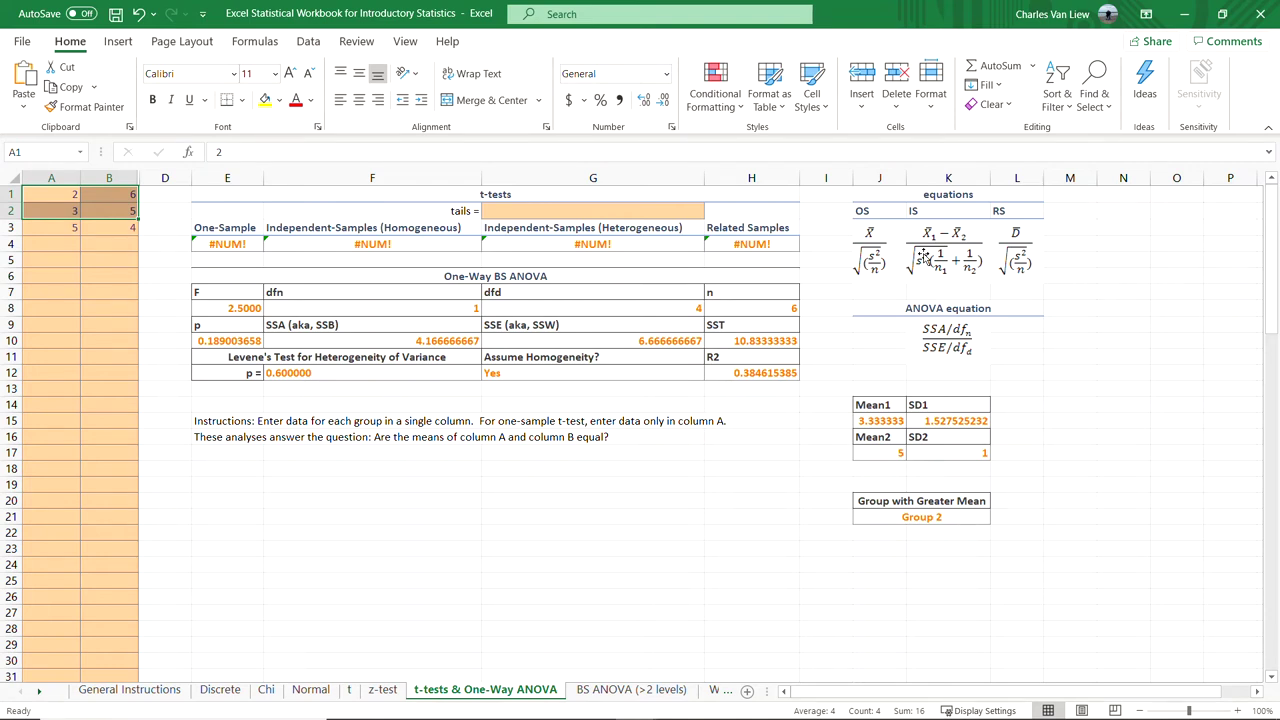
{"action": "left_click", "coordinate": [349, 690]}
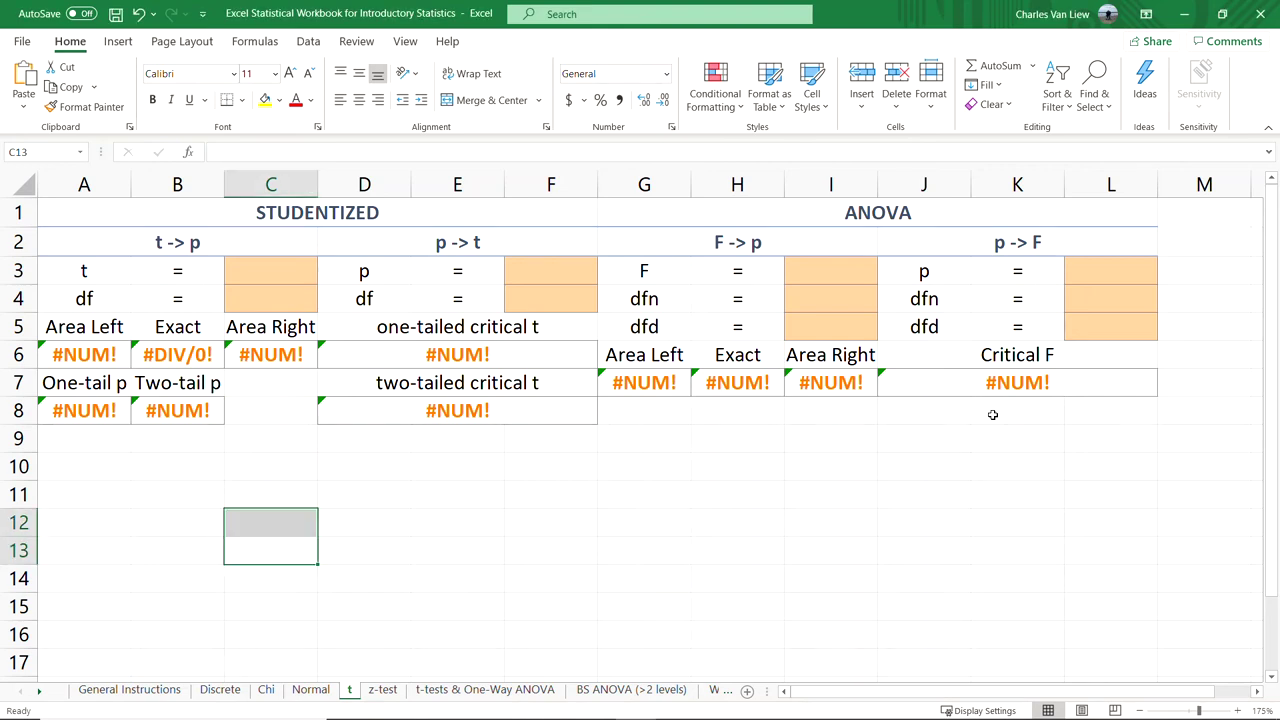
- Return to the t-test help calculator and enter SAMPLE MEAN - POPULATION MEAN (EV) in G13
{"action": "left_click", "coordinate": [930, 550]}
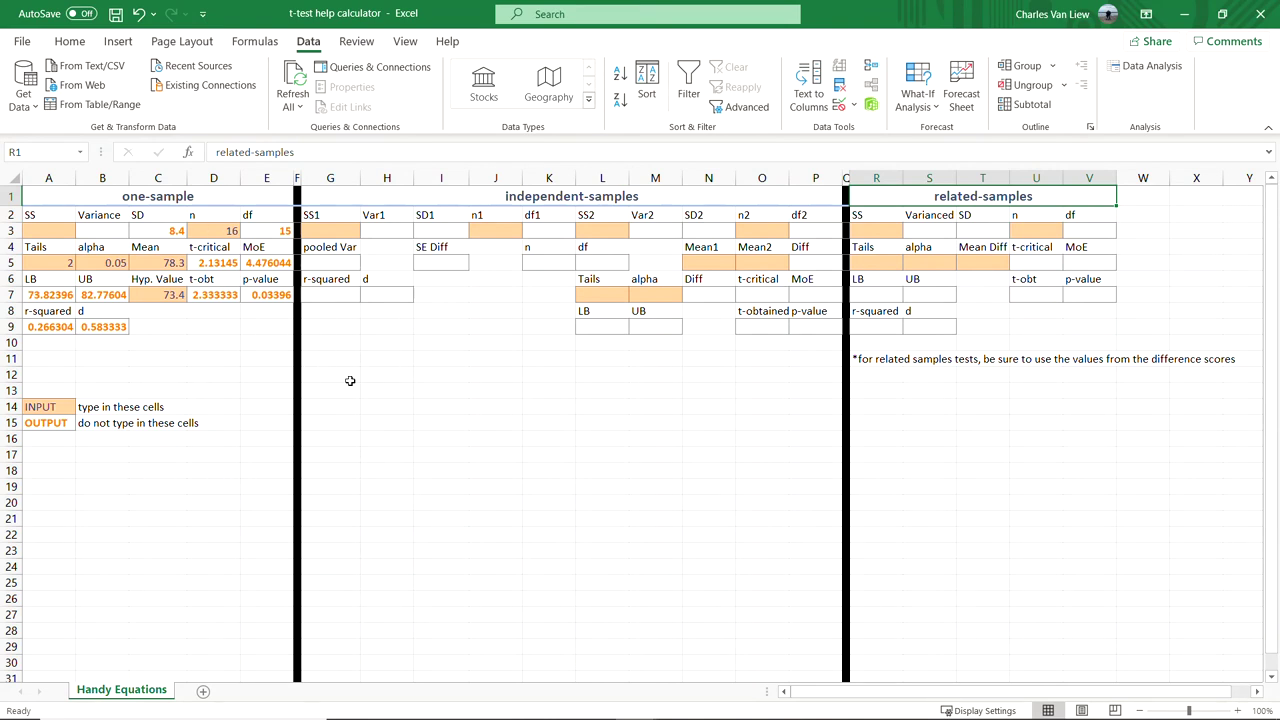
{"action": "scroll", "coordinate": [375, 386], "scroll_direction": "up", "scroll_amount": 1, "text": "ctrl"}
{"action": "scroll", "coordinate": [375, 386], "scroll_direction": "up", "scroll_amount": 1}
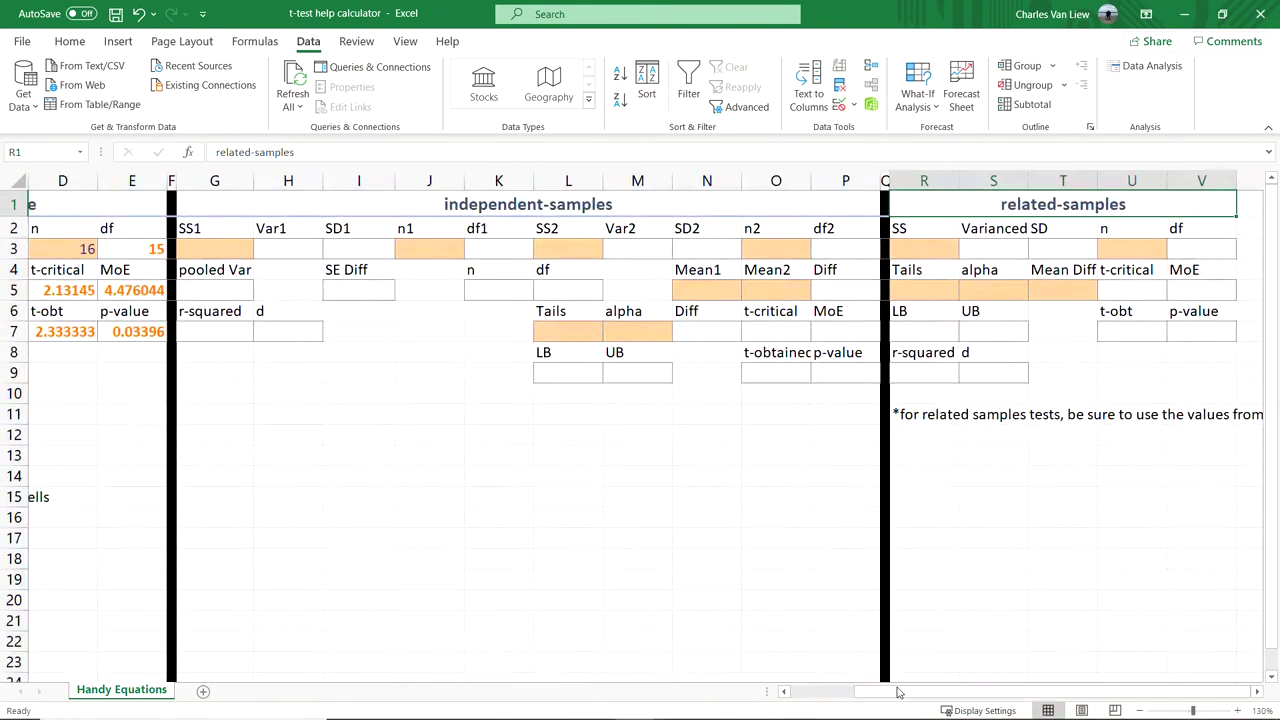
{"action": "left_click_drag", "start_coordinate": [900, 691], "coordinate": [850, 691]}
{"action": "left_click", "coordinate": [457, 450]}
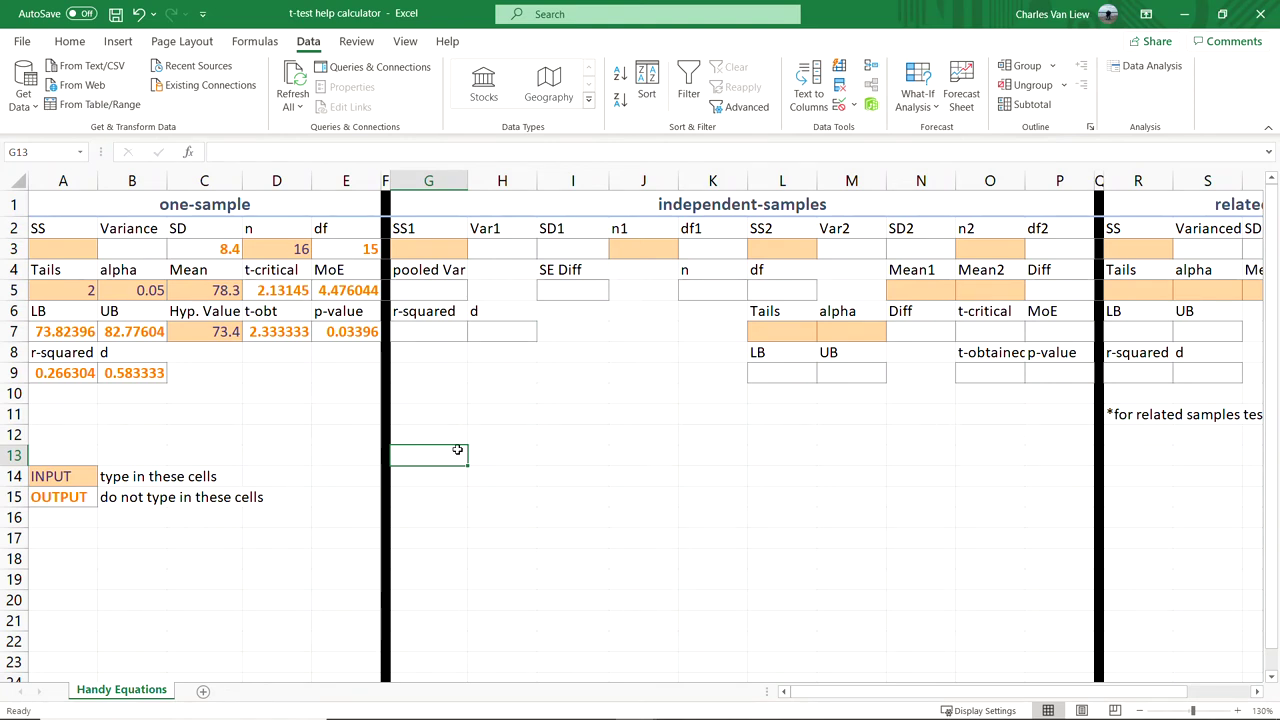
{"action": "type", "text": "SAMPLE-"}
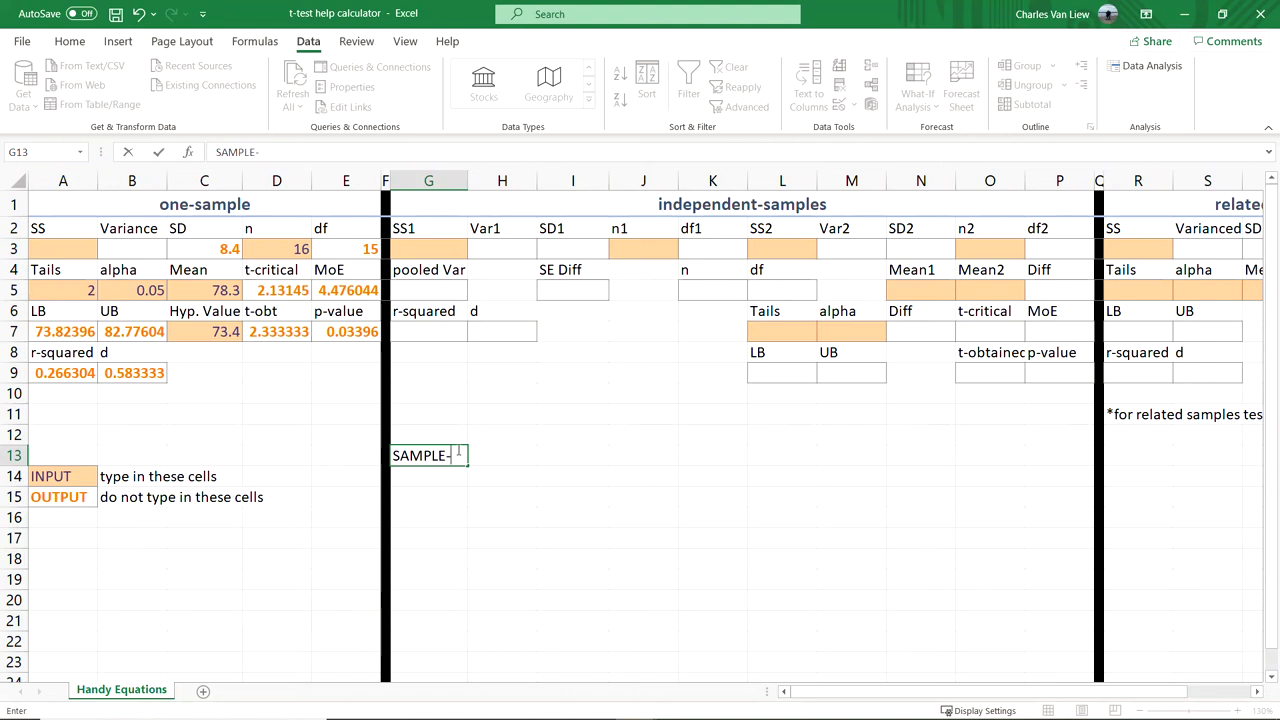
{"action": "key", "text": "BackSpace"}
{"action": "type", "text": "MEAN - POPULATION MEAN (EV"}
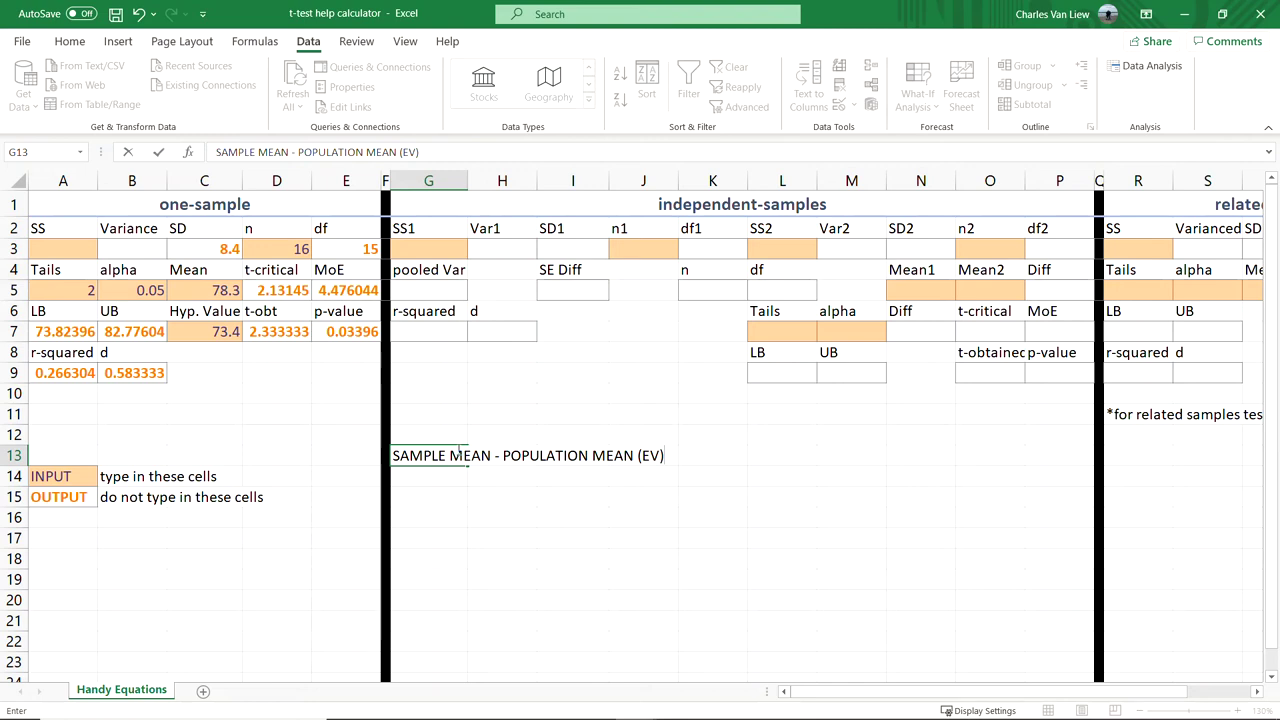
{"action": "key", "text": "Return"}
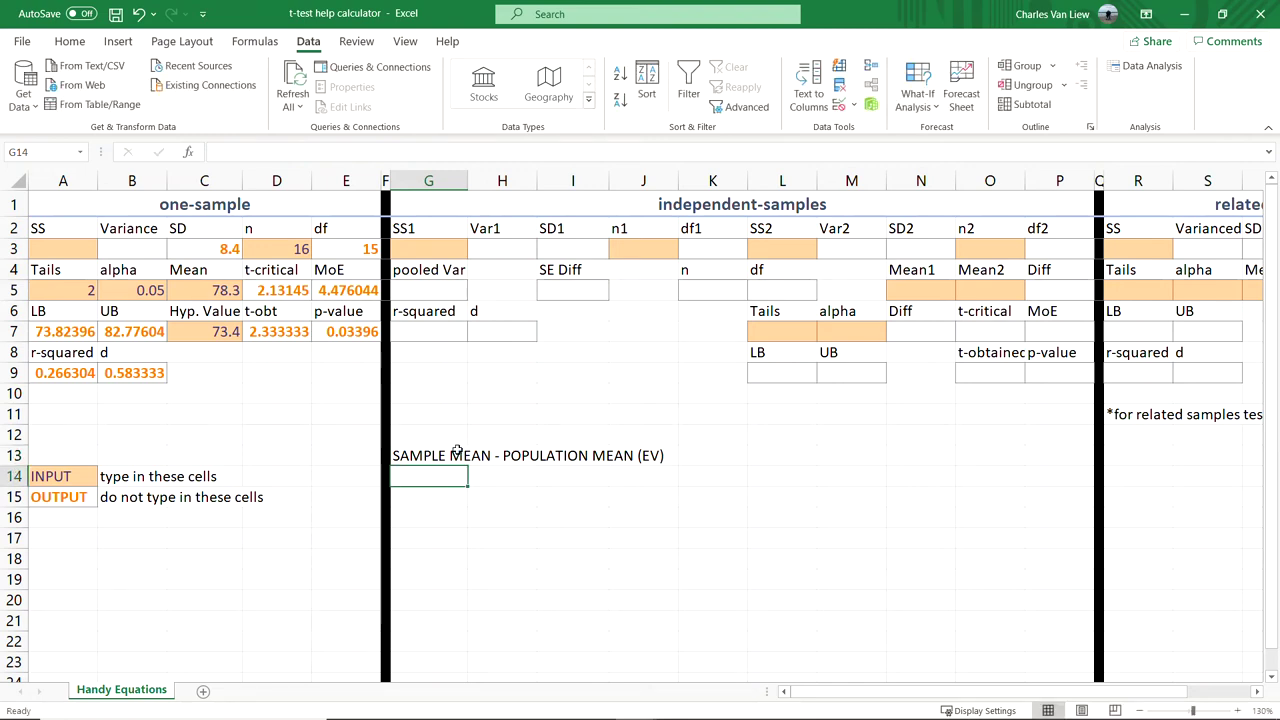
- Enter STANDARD ERROR in G14 as the denominator beneath the mean difference
{"action": "left_click", "coordinate": [457, 452]}
{"action": "left_click", "coordinate": [441, 479]}
{"action": "type", "text": "SAMTD"}
{"action": "key", "text": "BackSpace"}
{"action": "key", "text": "BackSpace"}
{"action": "key", "text": "BackSpace"}
{"action": "key", "text": "BackSpace"}
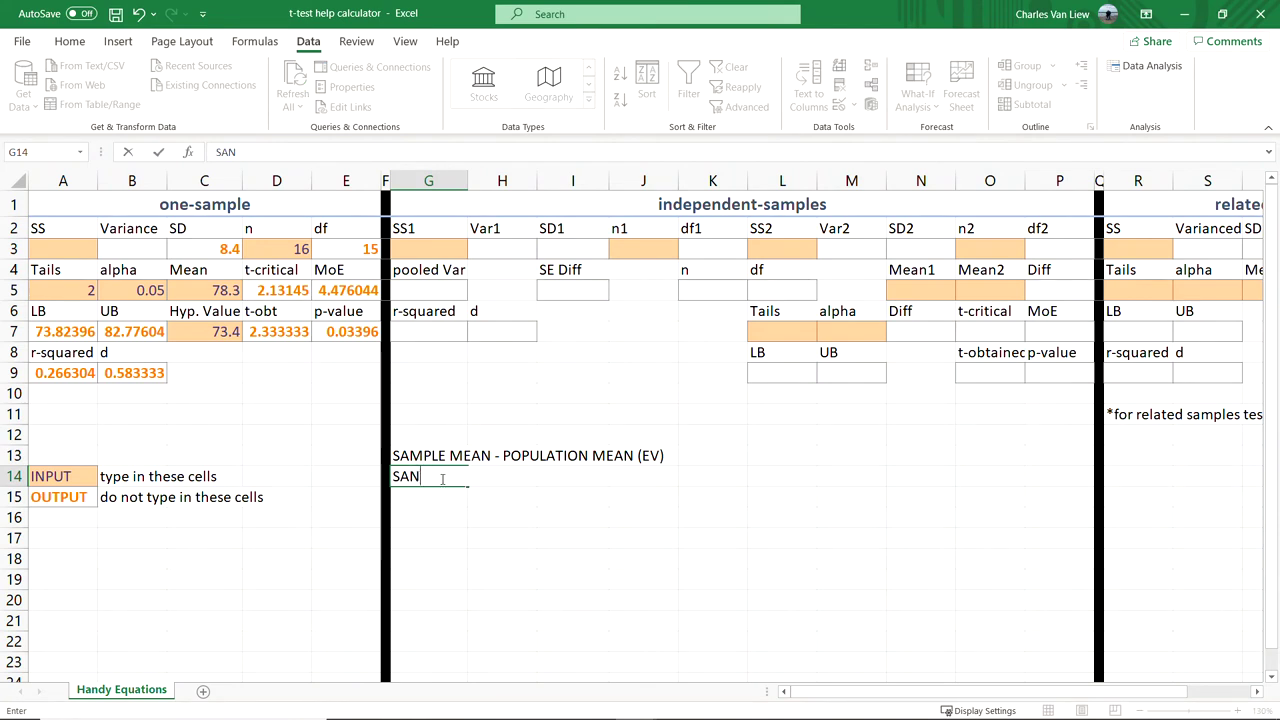
{"action": "type", "text": "TANDARD ERROR"}
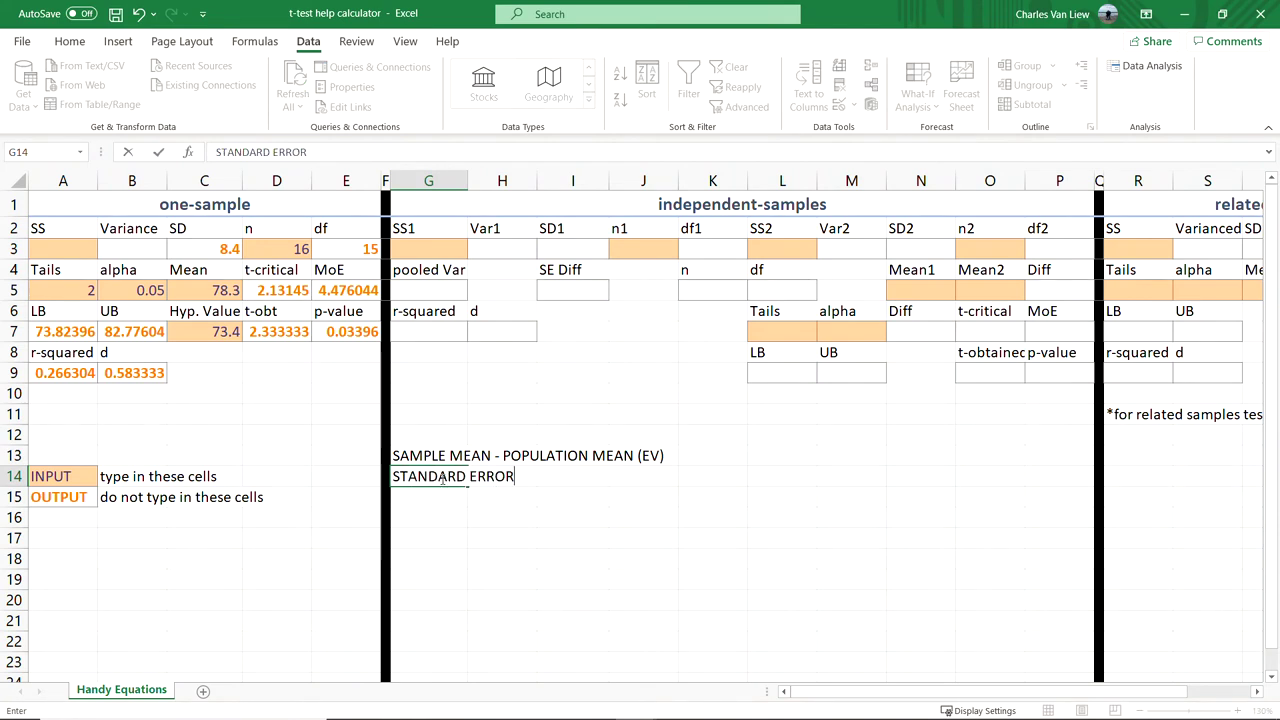
{"action": "key", "text": "BackSpace"}
{"action": "type", "text": "R"}
{"action": "key", "text": "Tab"}
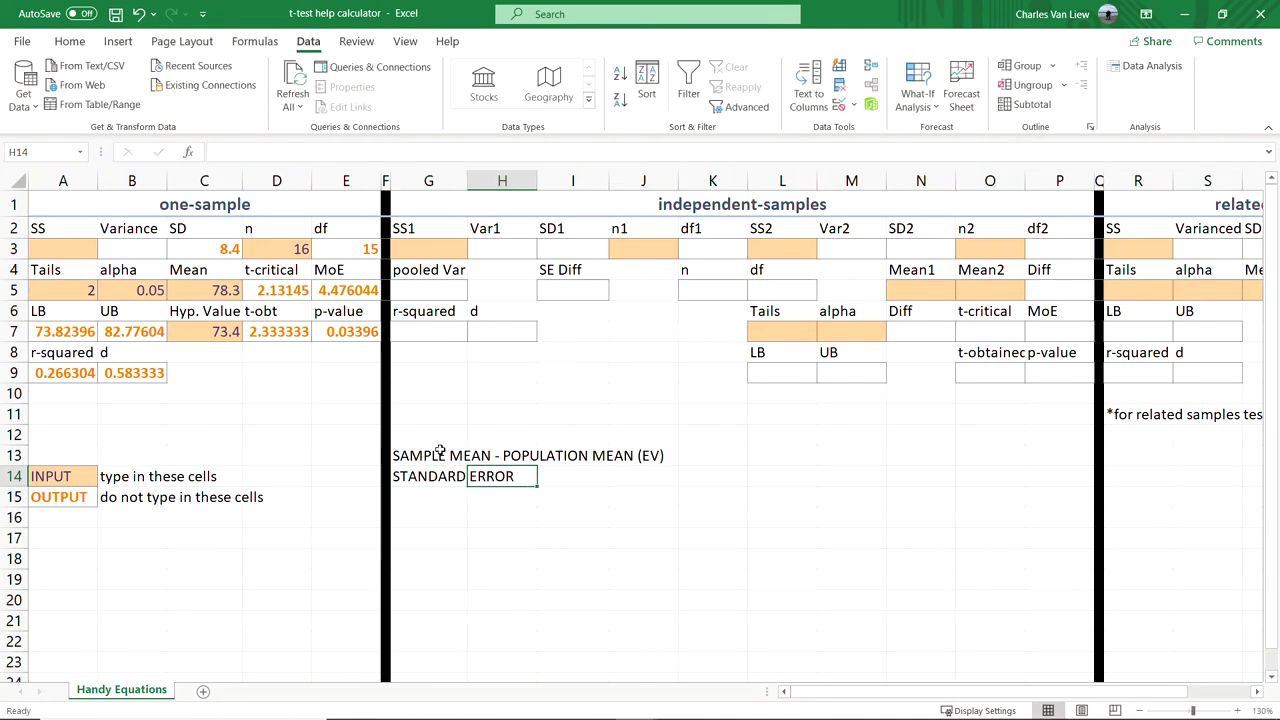
- Merge and center the STANDARD ERROR label across G14:J14
{"action": "left_click", "coordinate": [430, 455]}
{"action": "left_click_drag", "start_coordinate": [432, 476], "coordinate": [613, 477]}
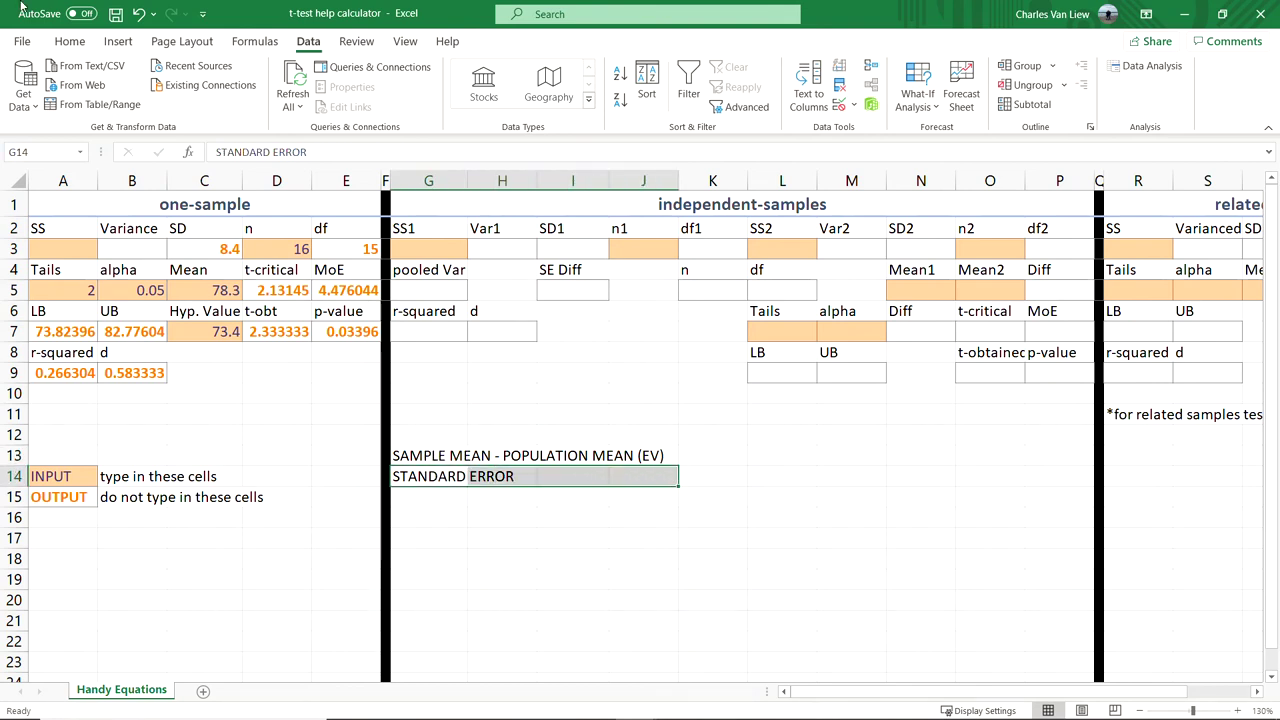
{"action": "left_click", "coordinate": [68, 42]}
{"action": "left_click", "coordinate": [477, 107]}
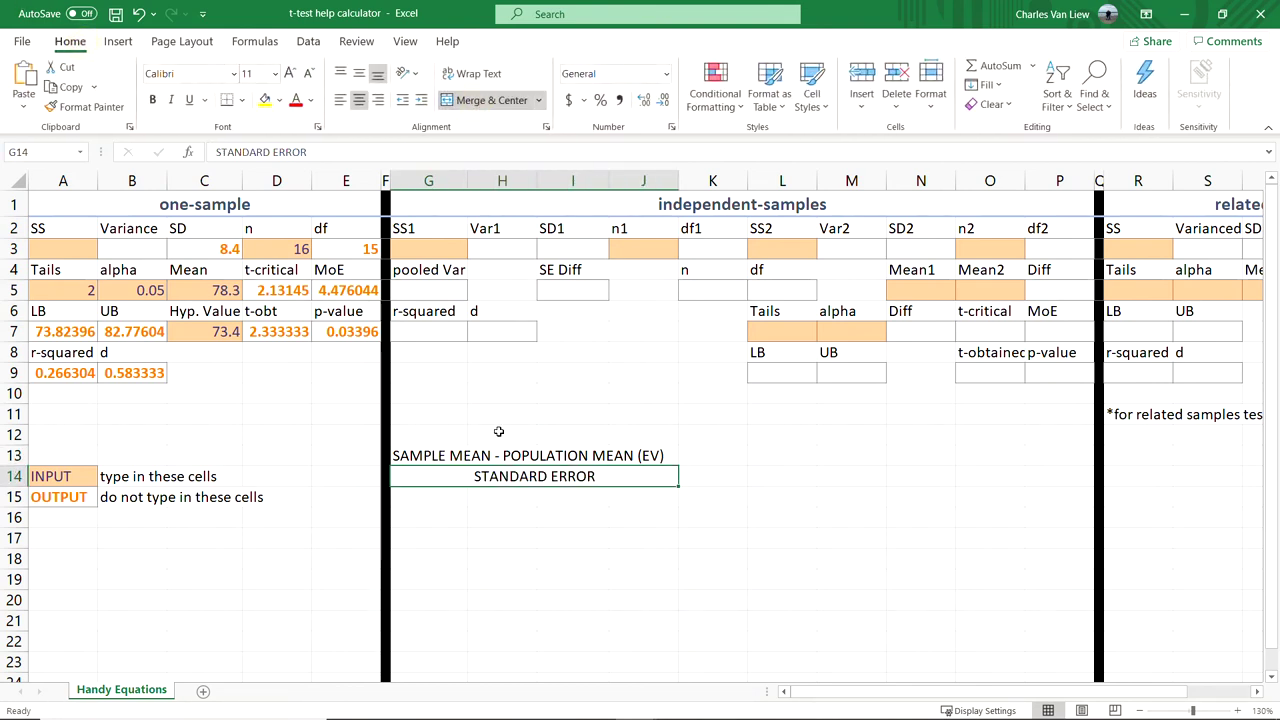
- Merge and center the numerator label across G13:J13 and add a bottom border as the fraction line
{"action": "left_click", "coordinate": [502, 452]}
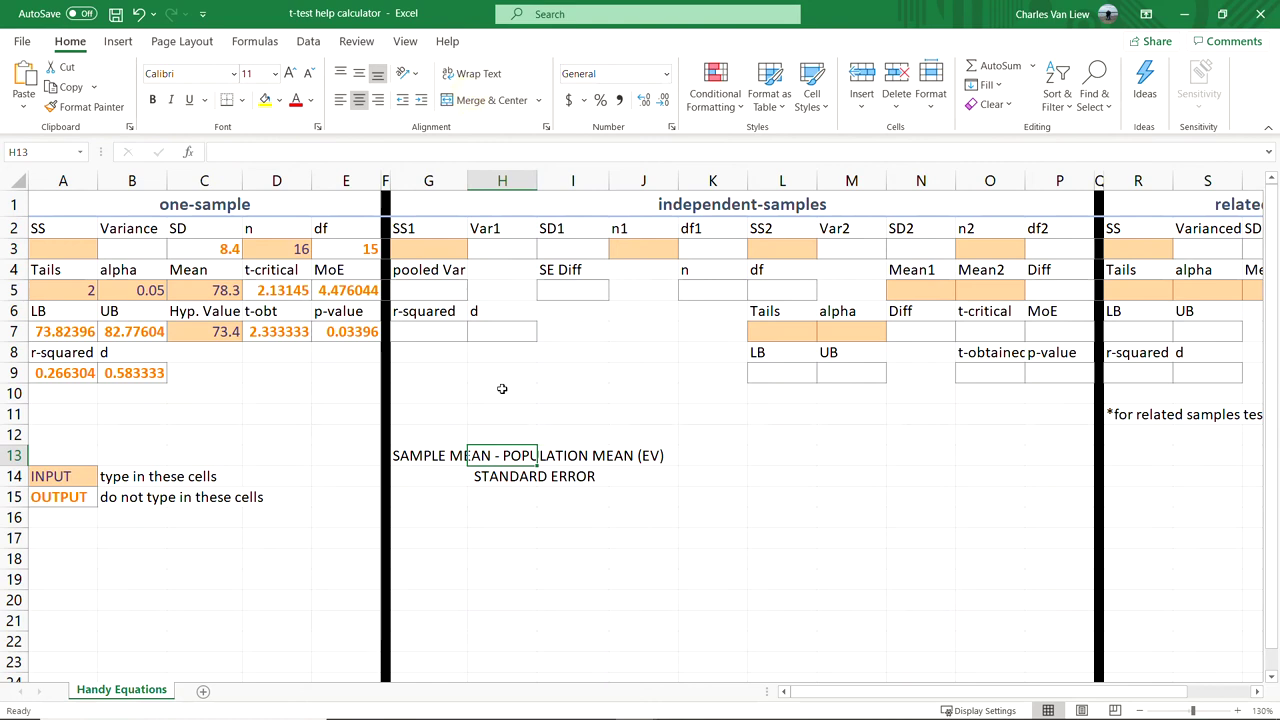
{"action": "left_click_drag", "start_coordinate": [423, 455], "coordinate": [615, 452]}
{"action": "left_click", "coordinate": [480, 100]}
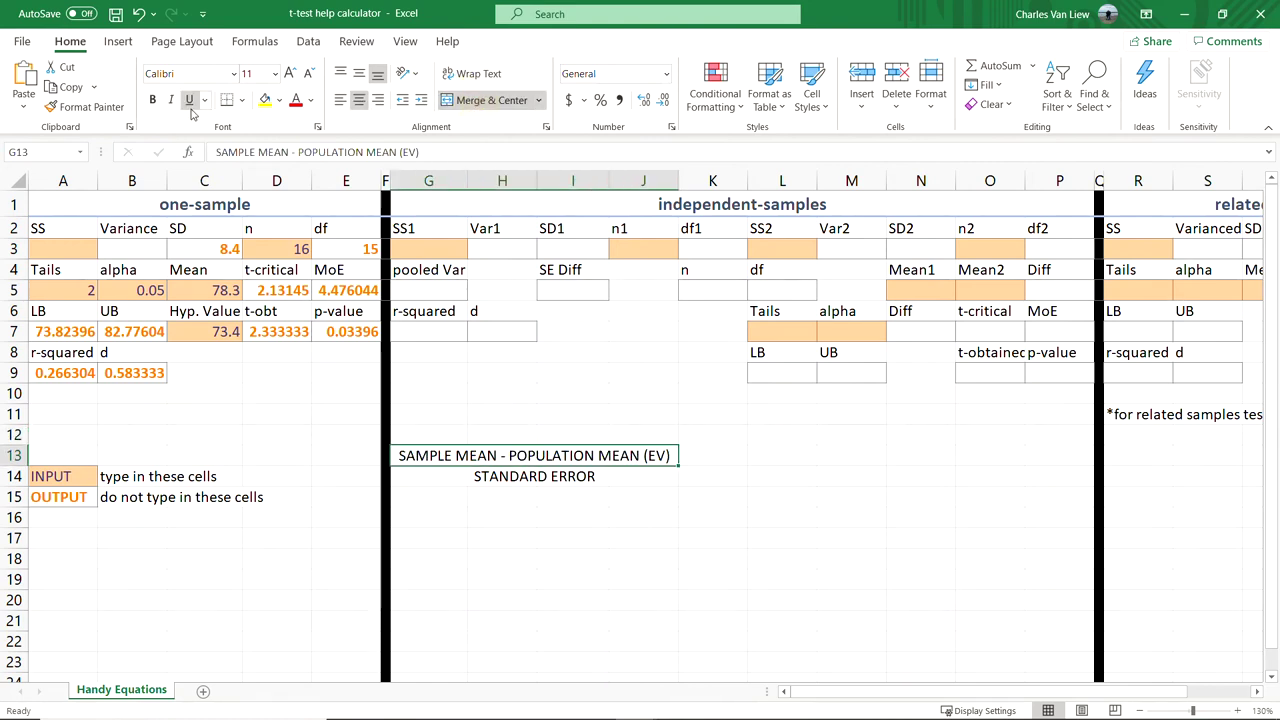
{"action": "left_click", "coordinate": [228, 103]}
{"action": "left_click", "coordinate": [633, 540]}
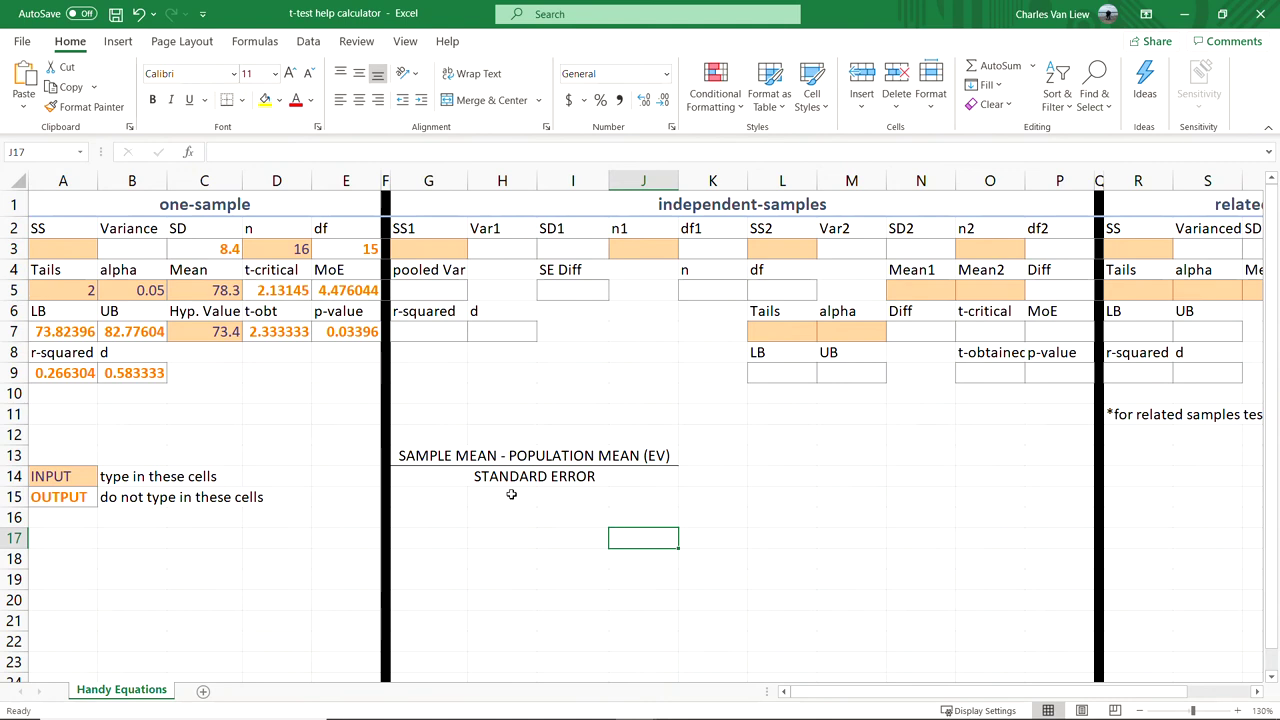
- Enter the standard error equation SE = SD/SQRT(N) as text in L15
{"action": "left_click", "coordinate": [772, 492]}
{"action": "type", "text": "SD"}
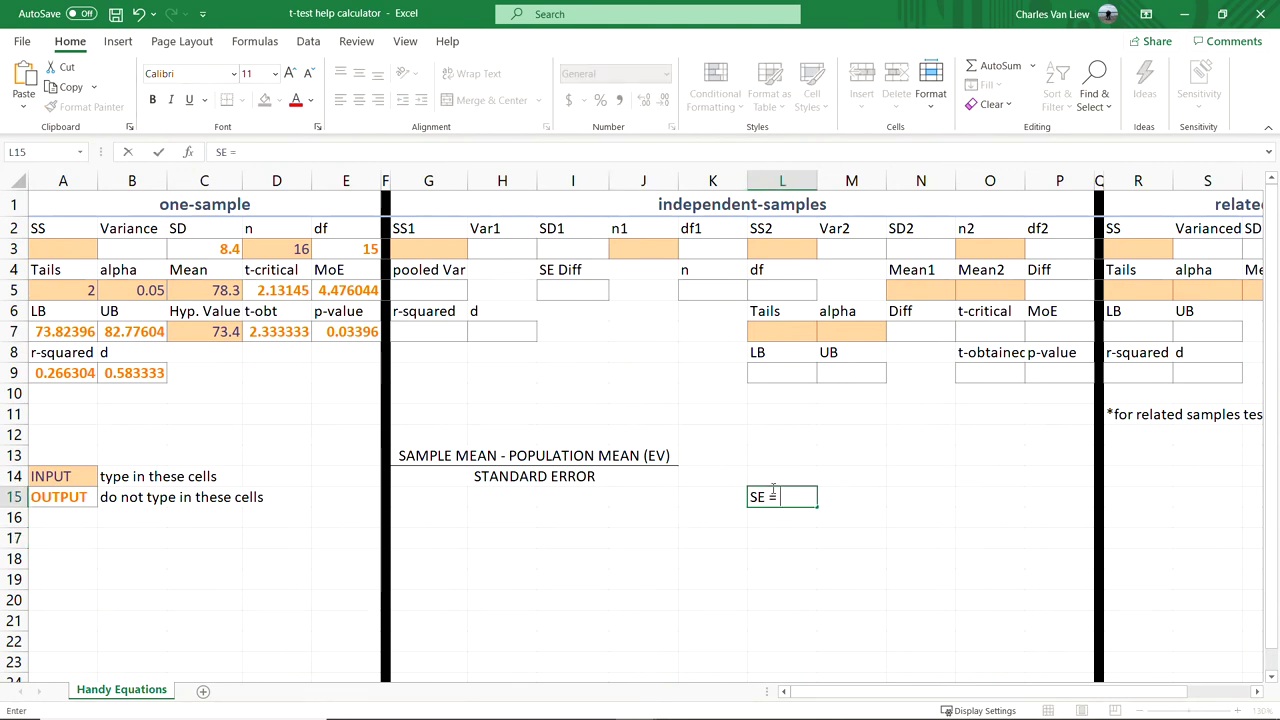
{"action": "type", "text": " = SD/SQRT(N"}
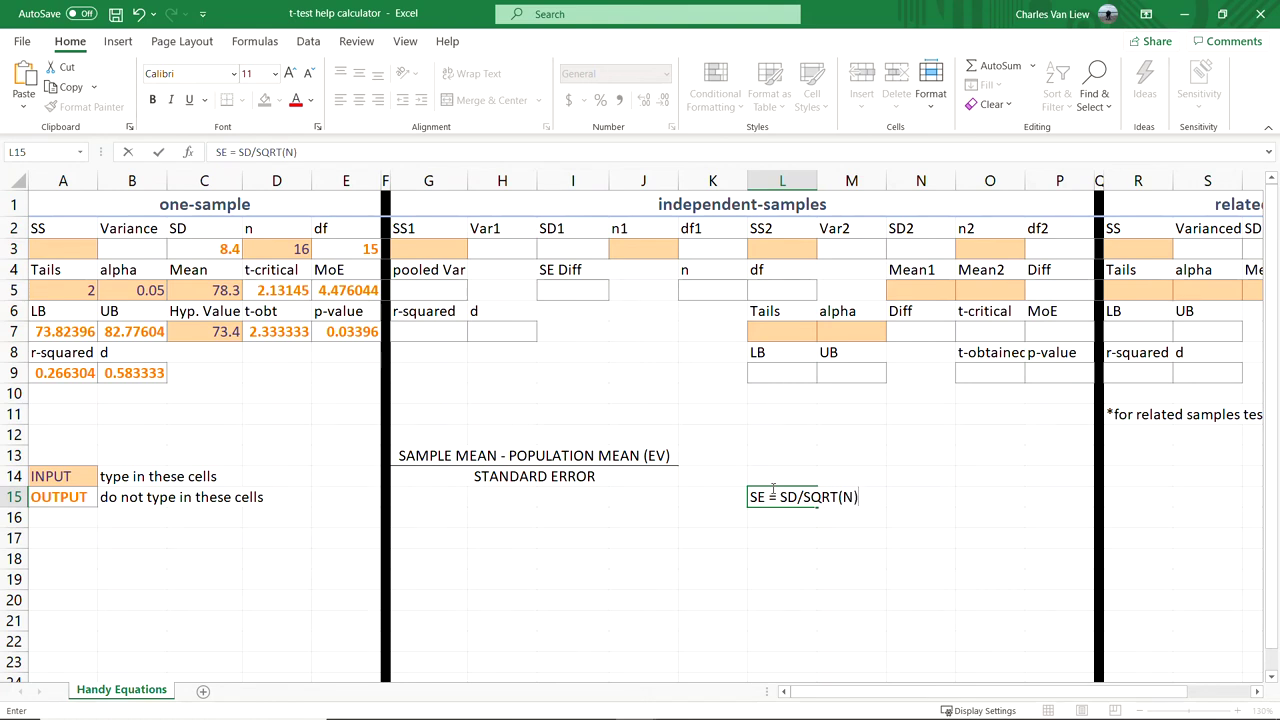
{"action": "key", "text": "Caps_Lock"}
{"action": "key", "text": "Tab"}
{"action": "left_click", "coordinate": [850, 532]}
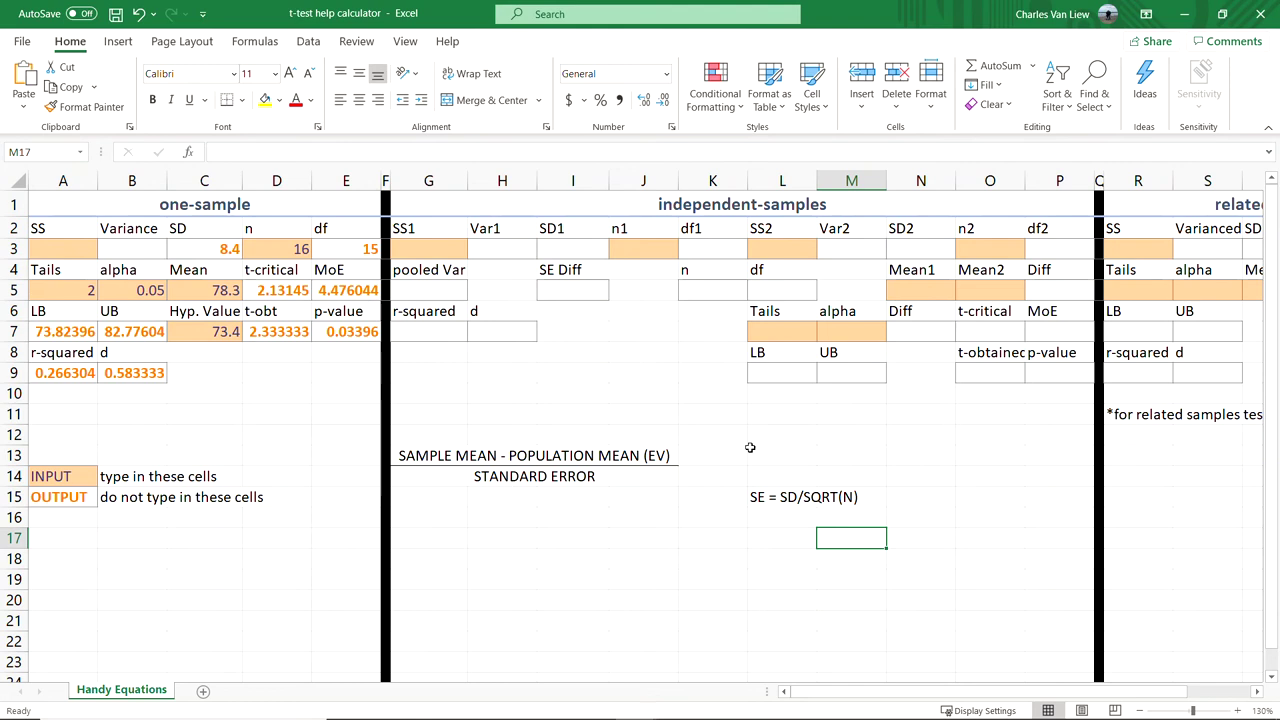
- Enter X-bar in G18 as the symbol for the sample mean
{"action": "left_click", "coordinate": [440, 456]}
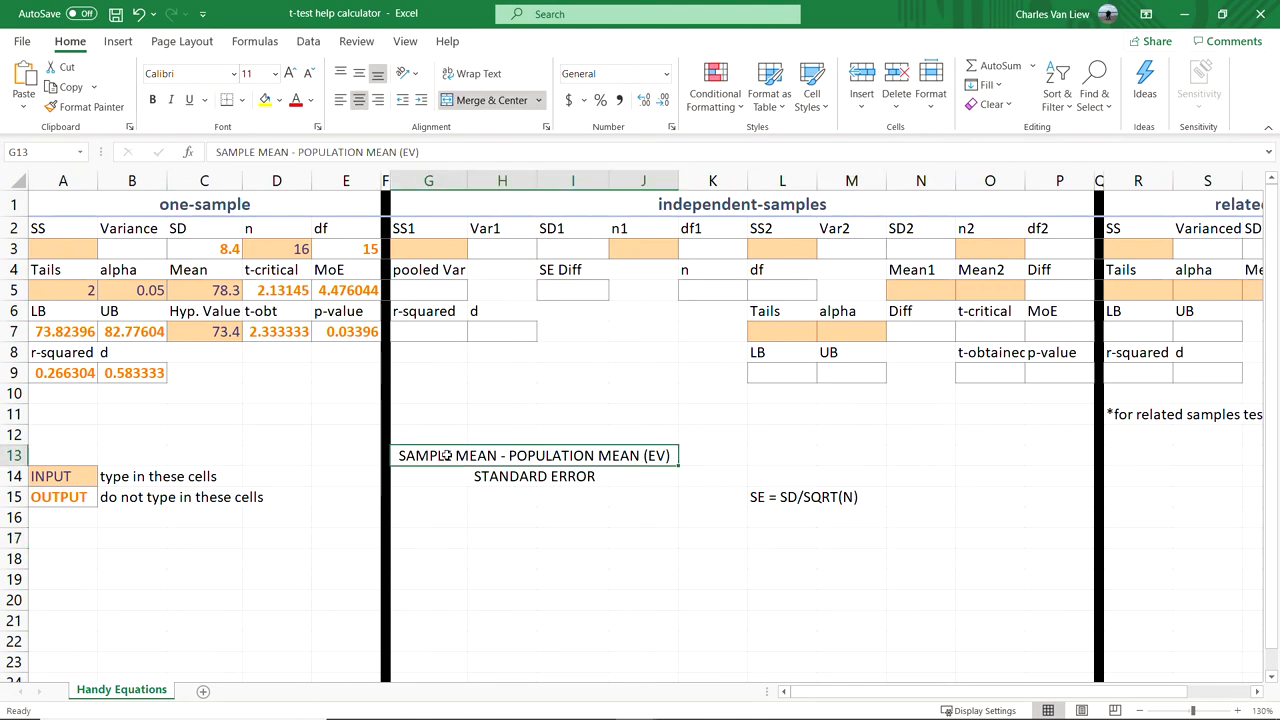
{"action": "left_click", "coordinate": [450, 554]}
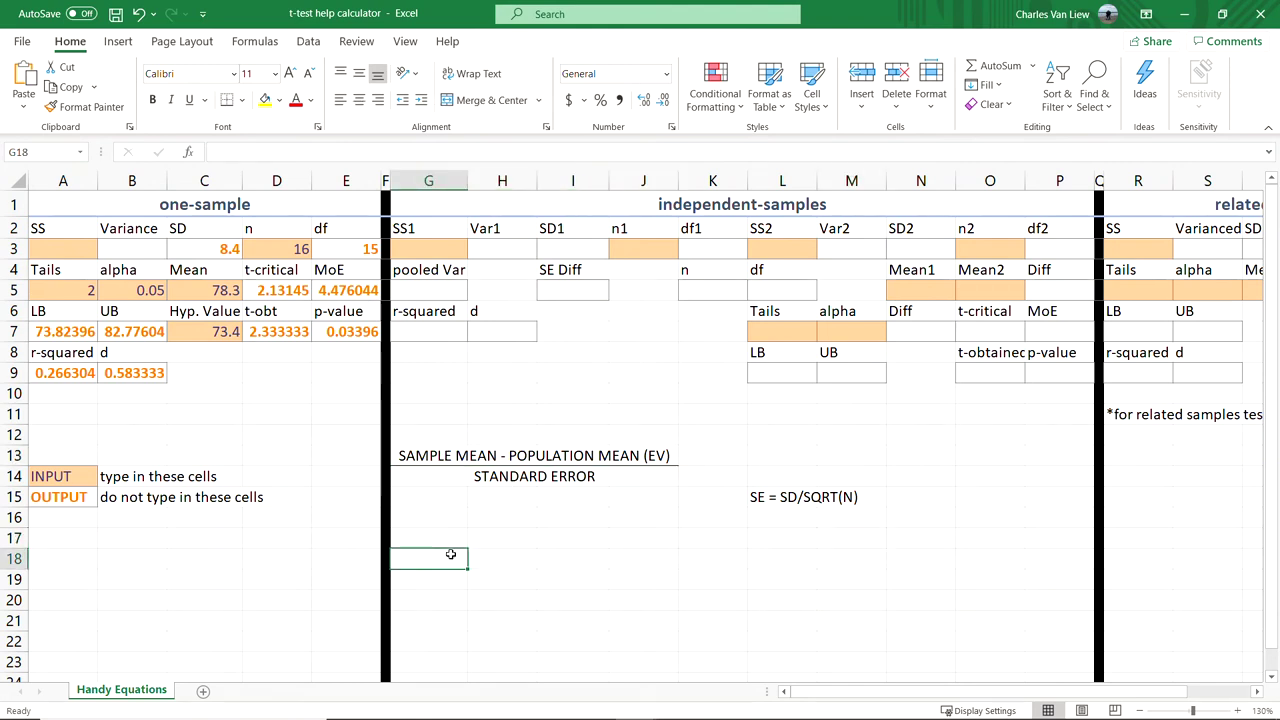
{"action": "type", "text": "x-bar"}
{"action": "key", "text": "BackSpace"}
{"action": "key", "text": "BackSpace"}
{"action": "key", "text": "BackSpace"}
{"action": "key", "text": "BackSpace"}
{"action": "key", "text": "BackSpace"}
{"action": "type", "text": "X-b"}
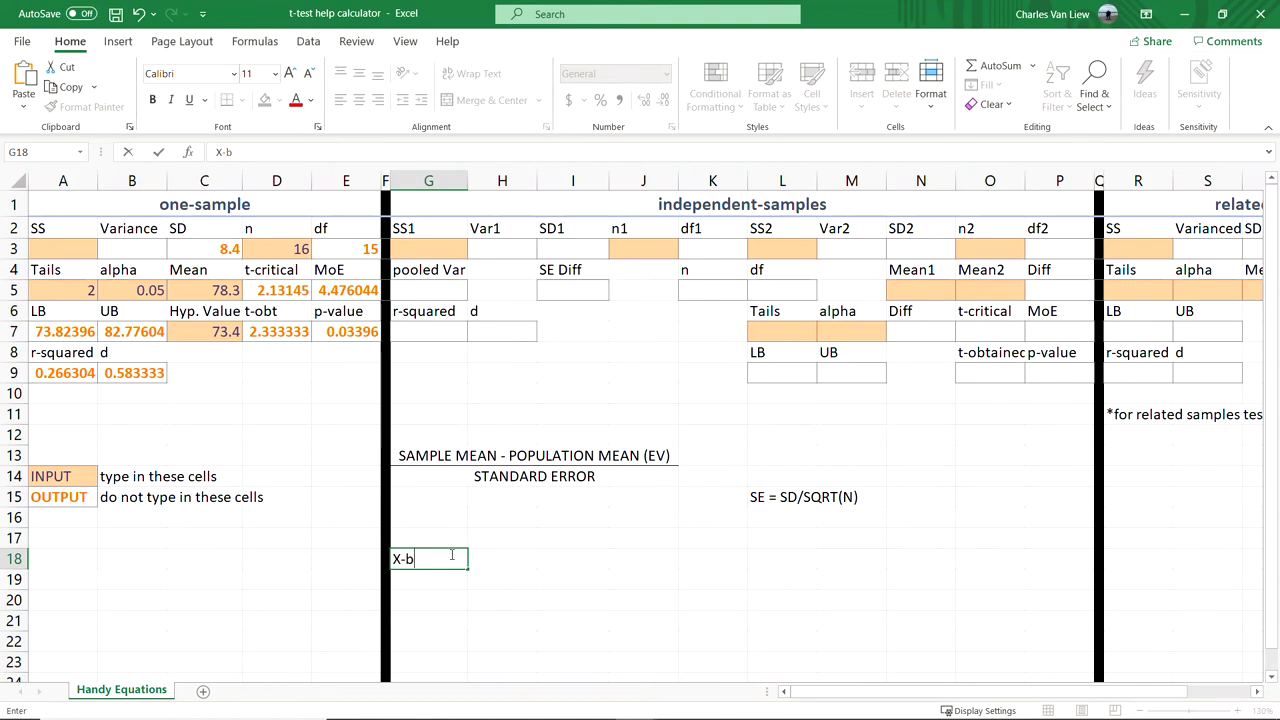
{"action": "type", "text": "ar"}
{"action": "key", "text": "Return"}
- Enter M (APA) in G19 as the alternative symbol for the sample mean
{"action": "type", "text": "M"}
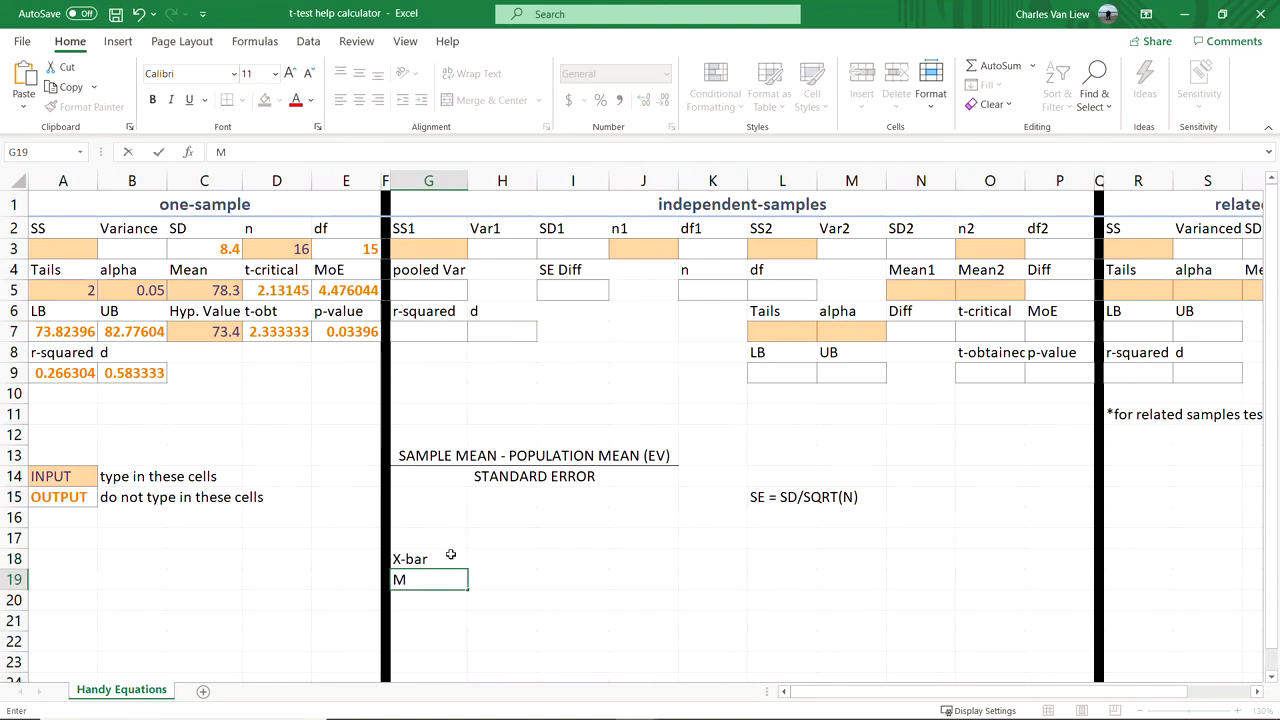
{"action": "type", "text": " (apa"}
{"action": "key", "text": "BackSpace"}
{"action": "key", "text": "BackSpace"}
{"action": "key", "text": "BackSpace"}
{"action": "key", "text": "Caps_Lock"}
{"action": "type", "text": "APA"}
{"action": "key", "text": "Caps_Lock"}
{"action": "type", "text": ")"}
{"action": "key", "text": "Tab"}
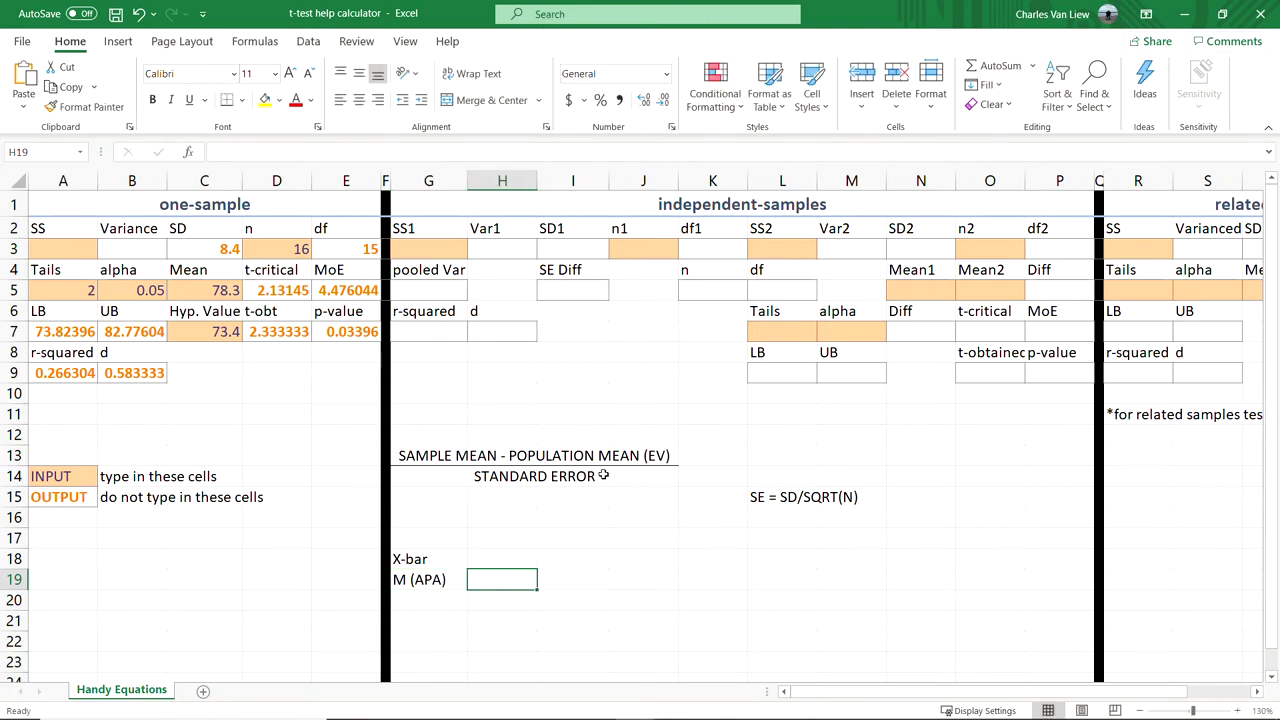
- Enter Mu in I18 as the symbol for the population mean
{"action": "left_click", "coordinate": [586, 561]}
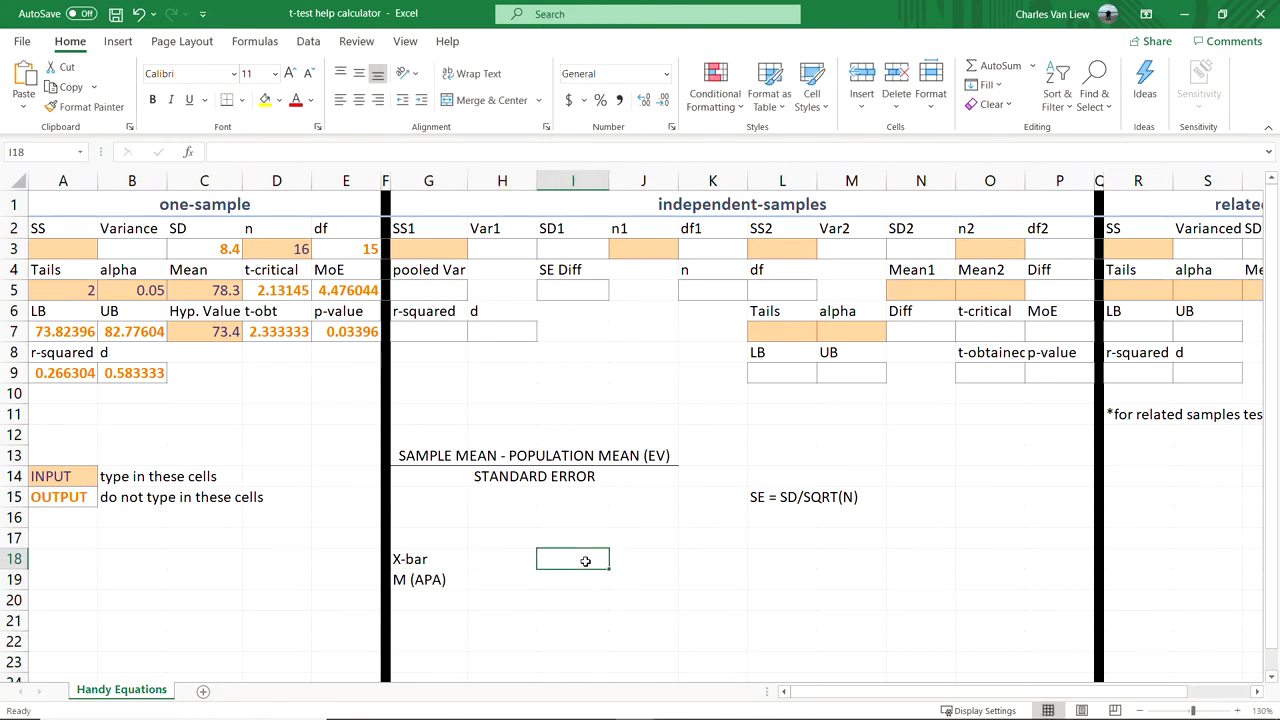
{"action": "type", "text": "M"}
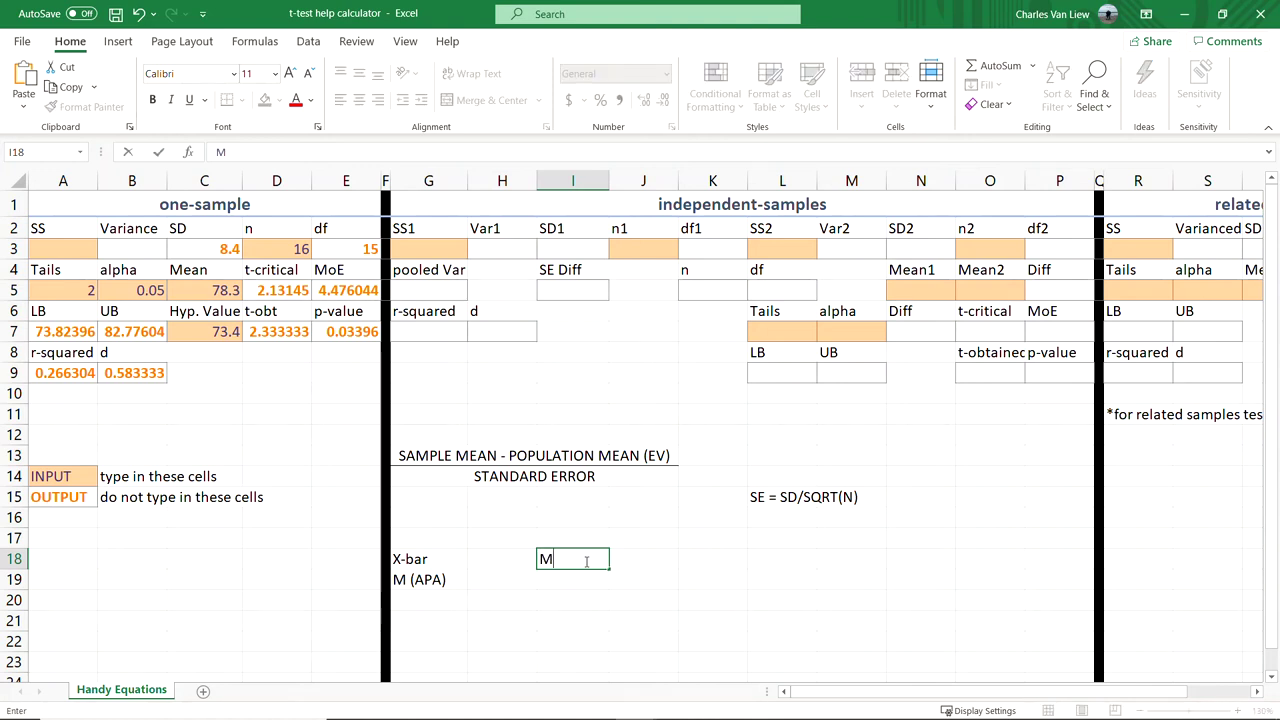
{"action": "type", "text": "u"}
{"action": "key", "text": "Return"}
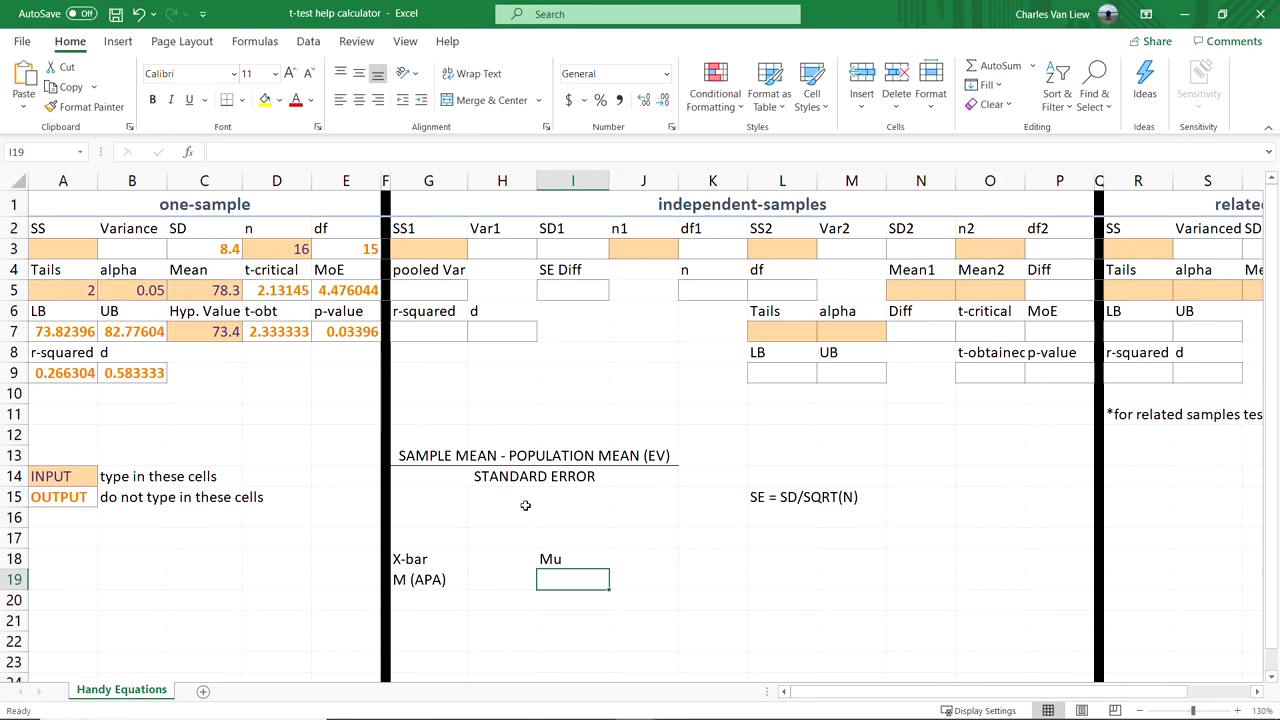
- Compute t-obtained by hand in K18 with the formula =(78.3-73.4)/(8.4/SQRT(16))
{"action": "left_click", "coordinate": [724, 559]}
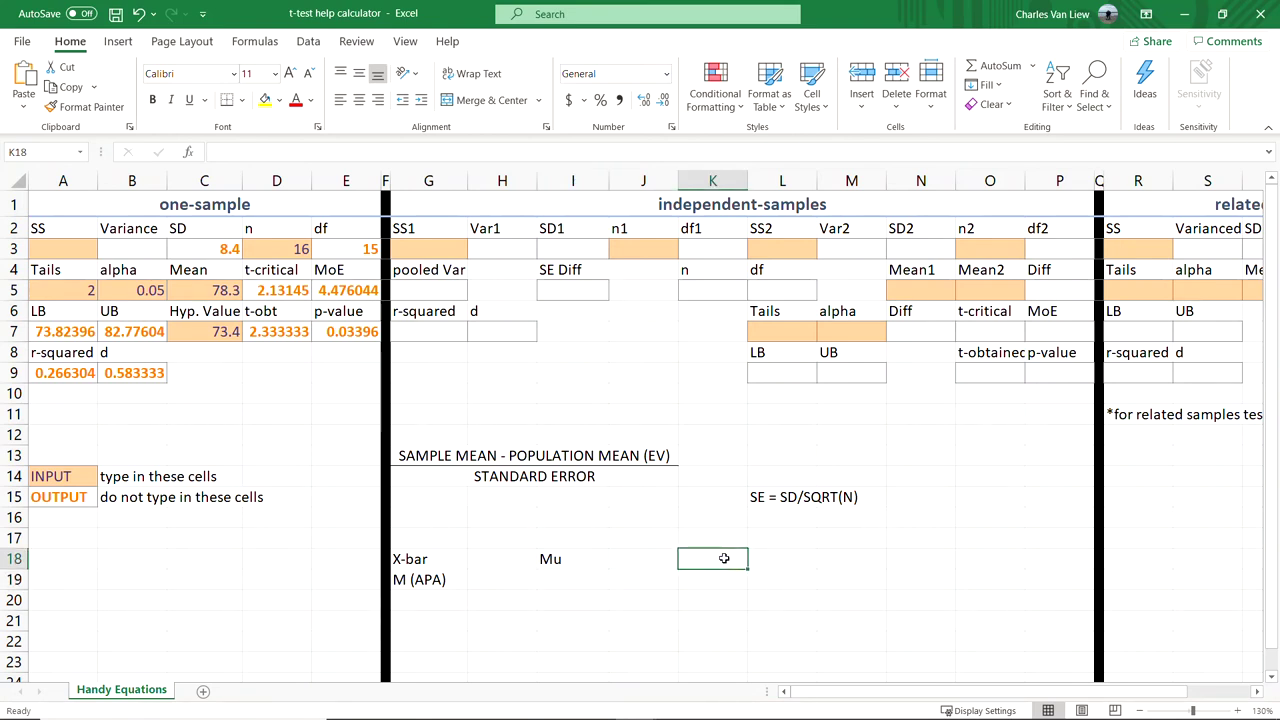
{"action": "type", "text": "="}
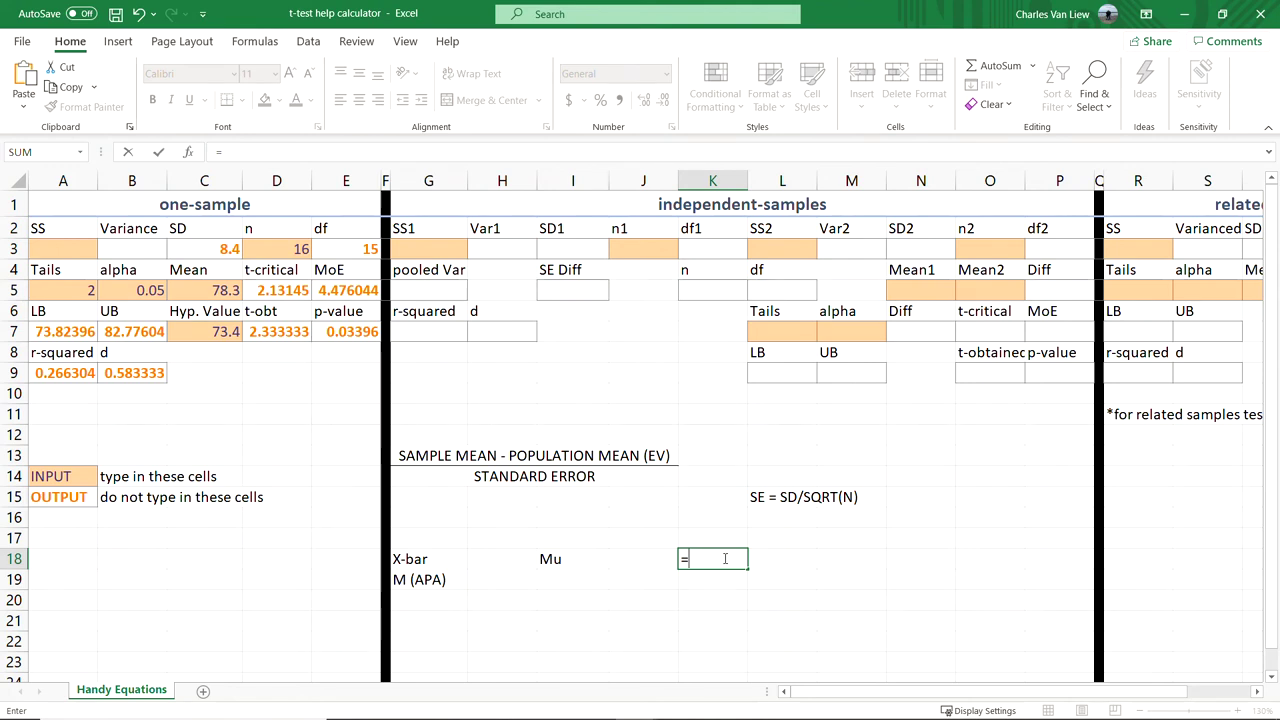
{"action": "type", "text": "(78.3-73.4)"}
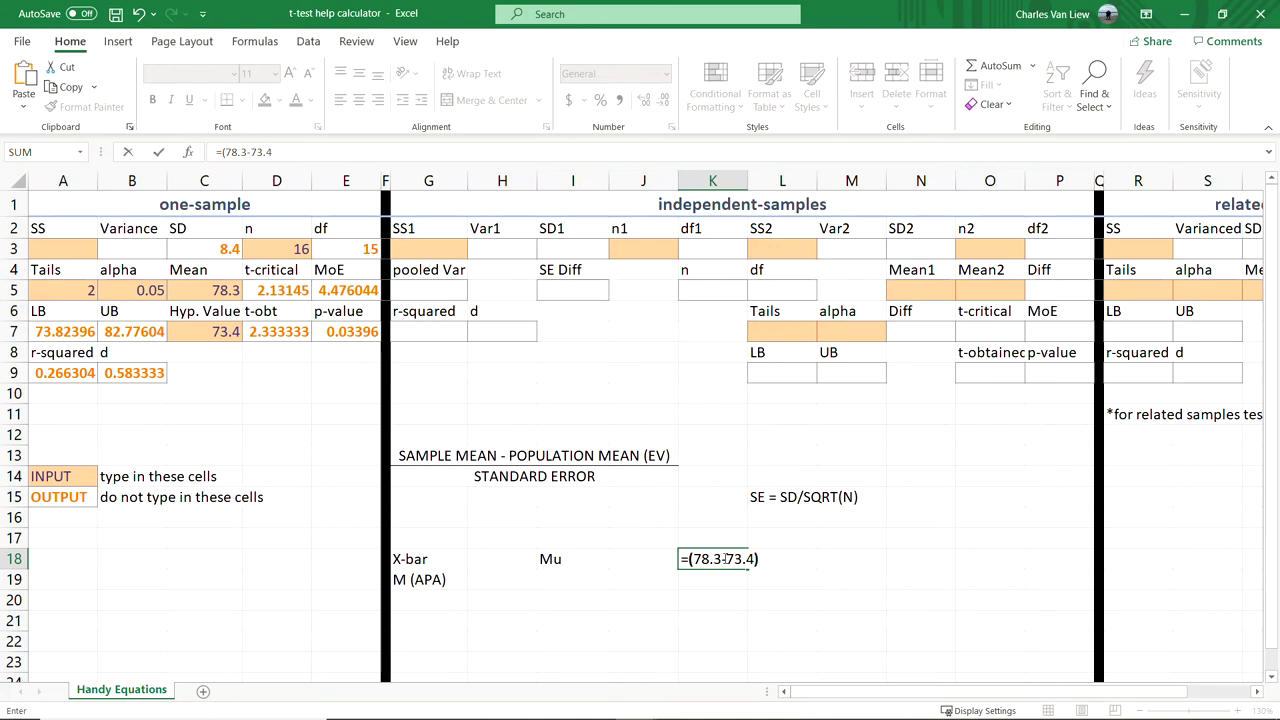
{"action": "type", "text": "/(8.4/sq"}
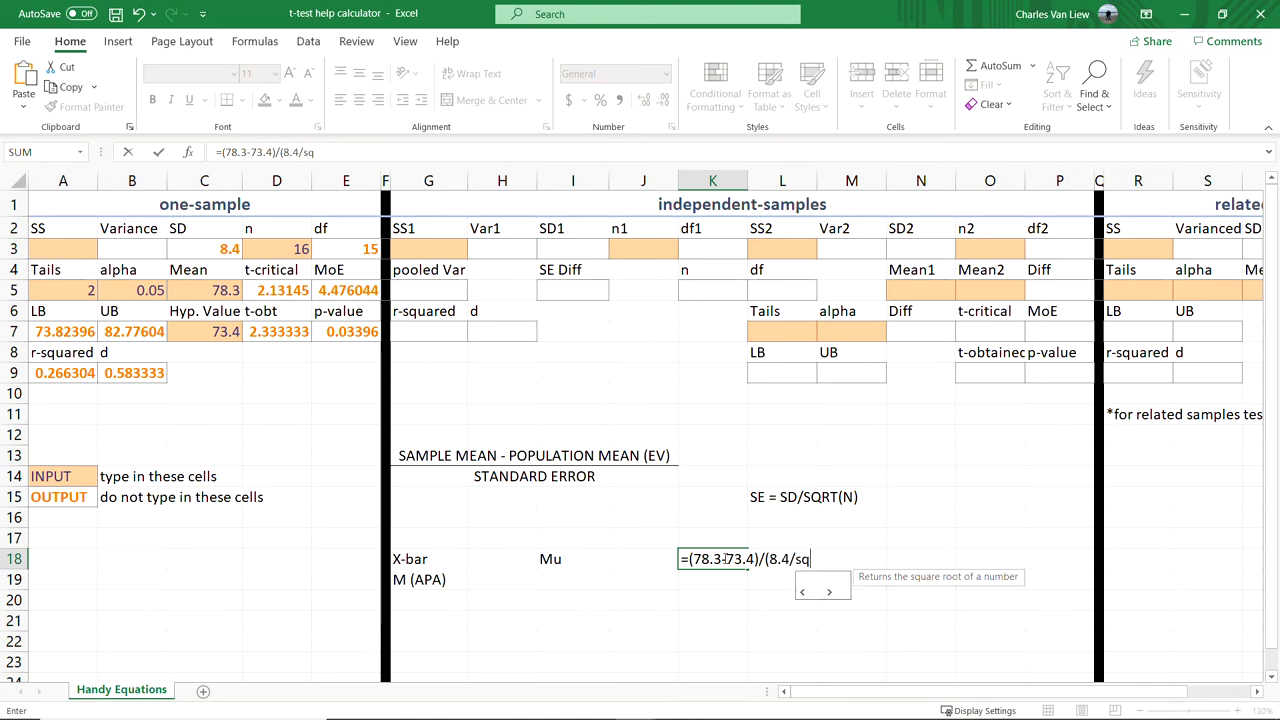
{"action": "type", "text": "rt(16)"}
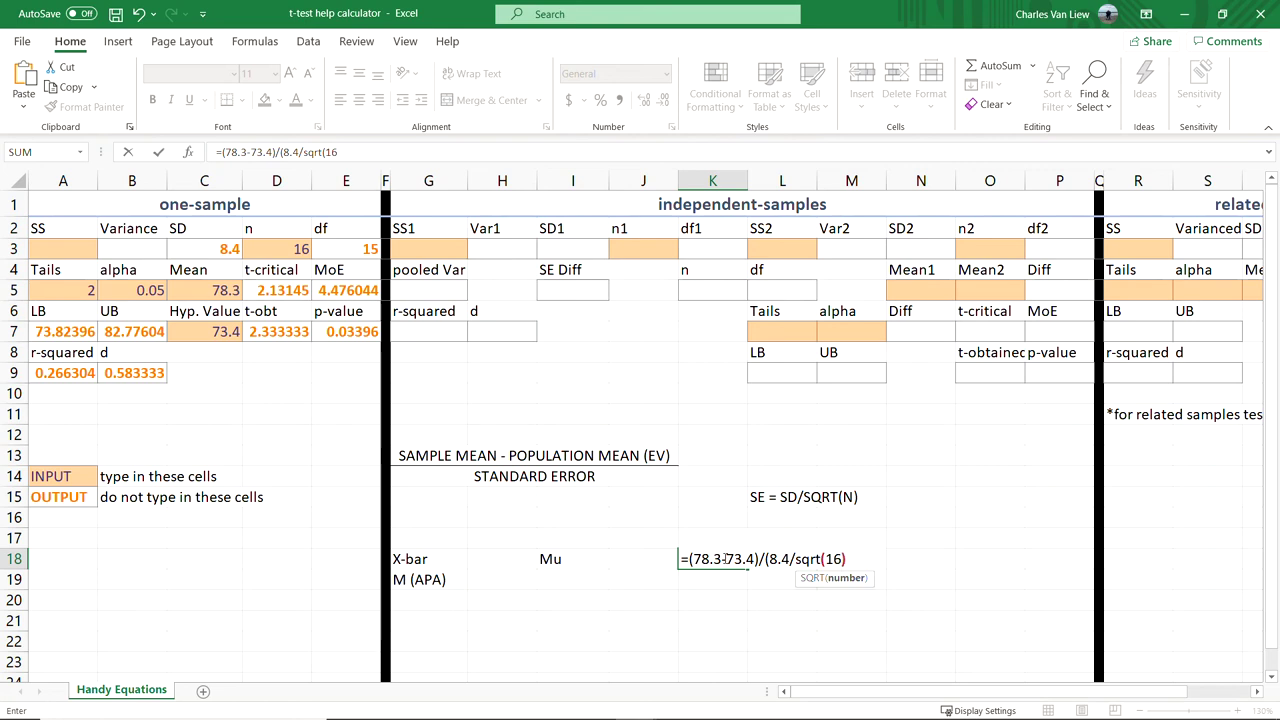
{"action": "type", "text": ")"}
{"action": "key", "text": "Tab"}
- Compare the hand-computed t in K18 with the one-sample t-obt cell D7, and review the SD cell C3
{"action": "left_click", "coordinate": [722, 559]}
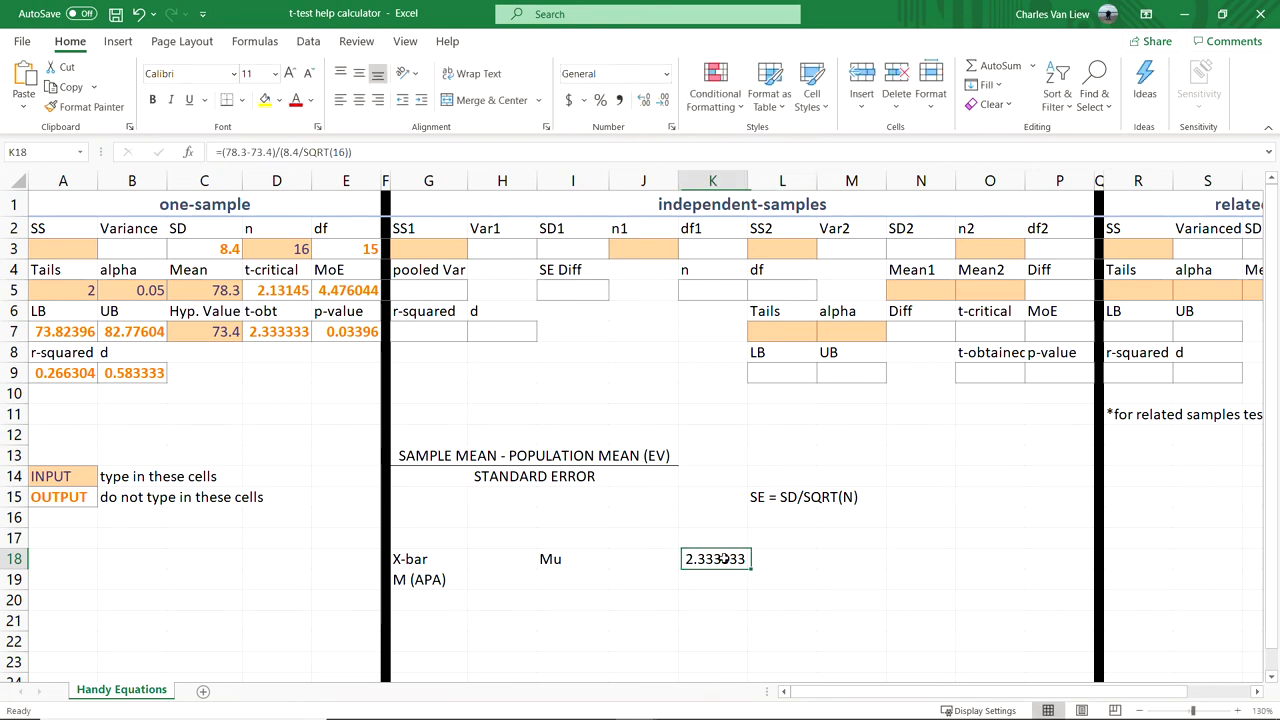
{"action": "left_click", "coordinate": [300, 330], "text": "ctrl"}
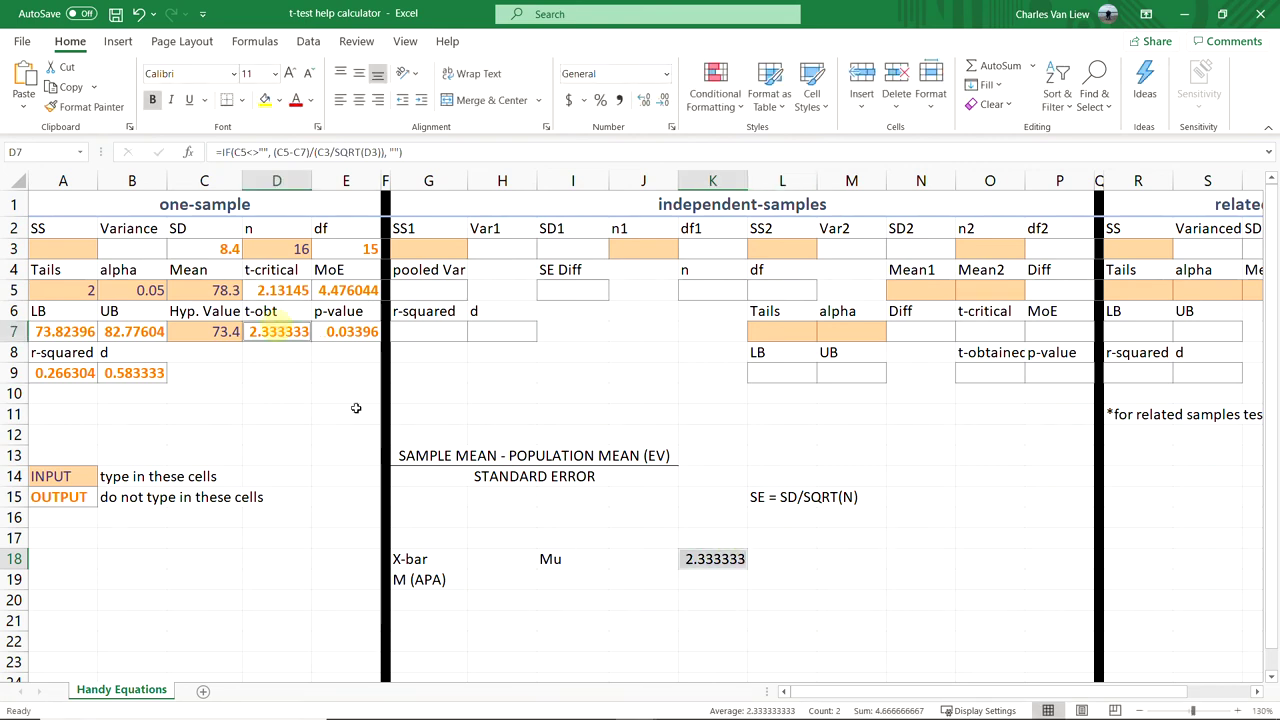
{"action": "left_click", "coordinate": [800, 586]}
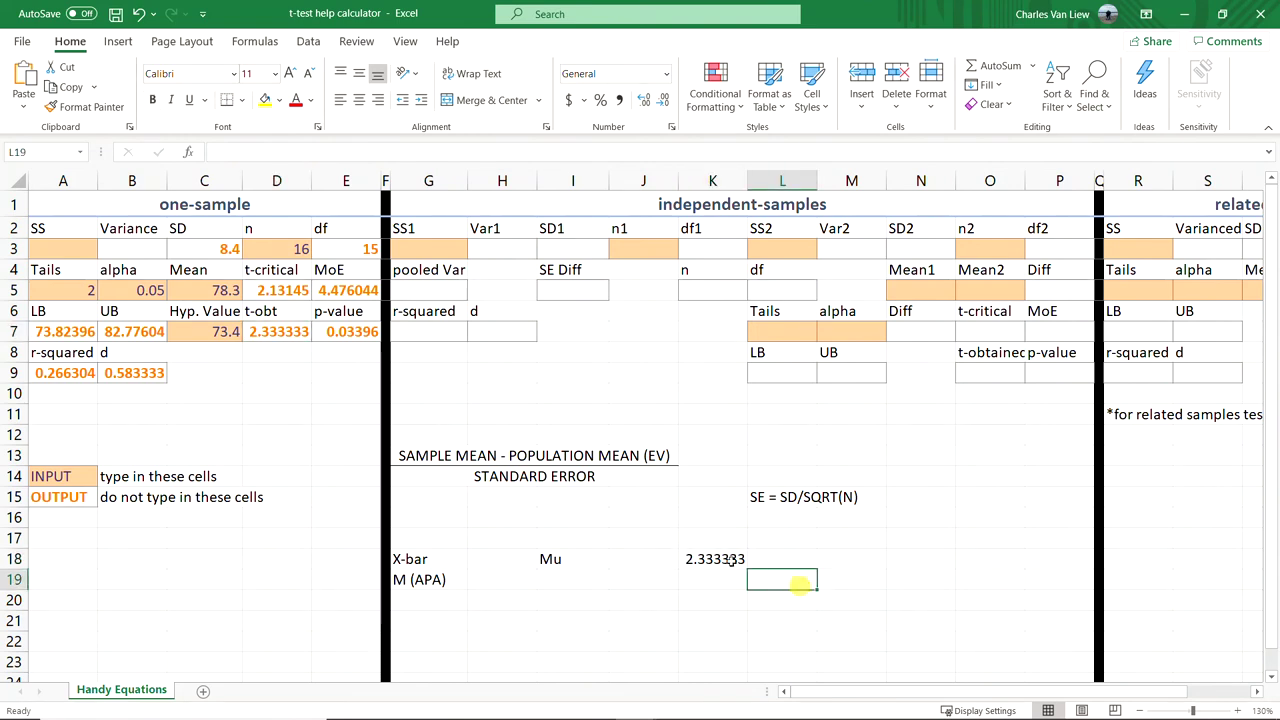
{"action": "left_click", "coordinate": [718, 550]}
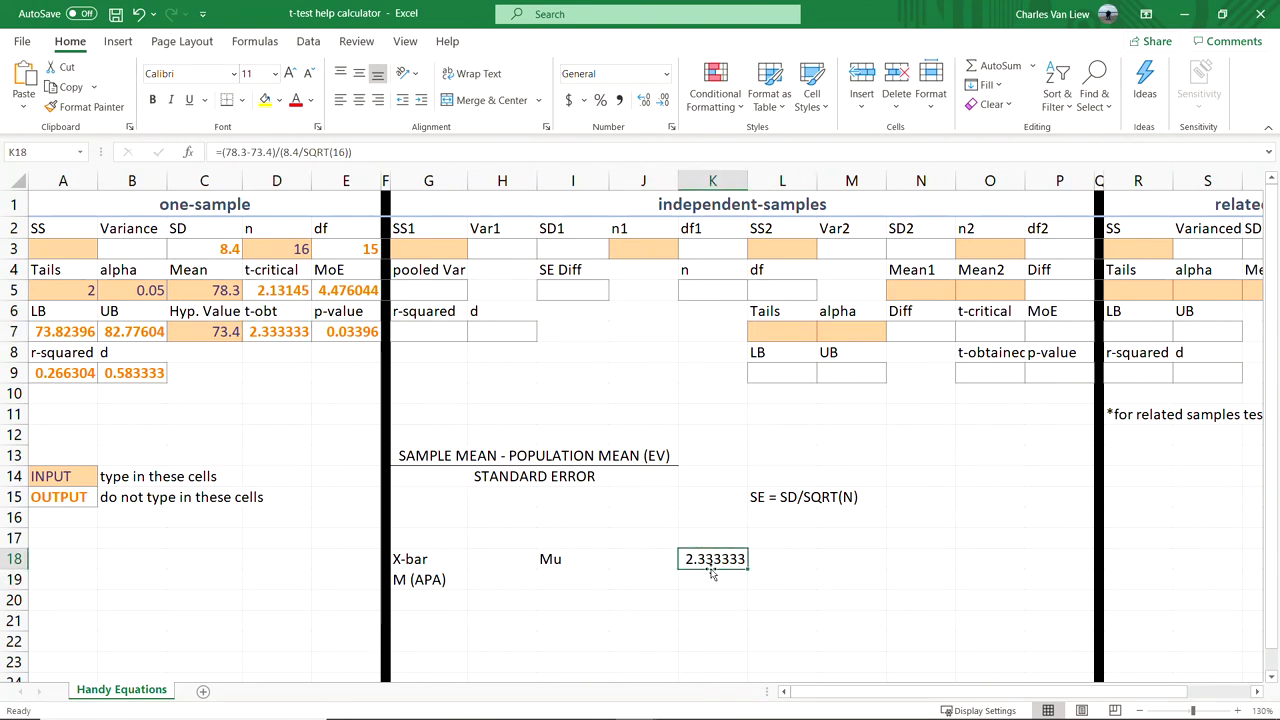
{"action": "left_click", "coordinate": [296, 335]}
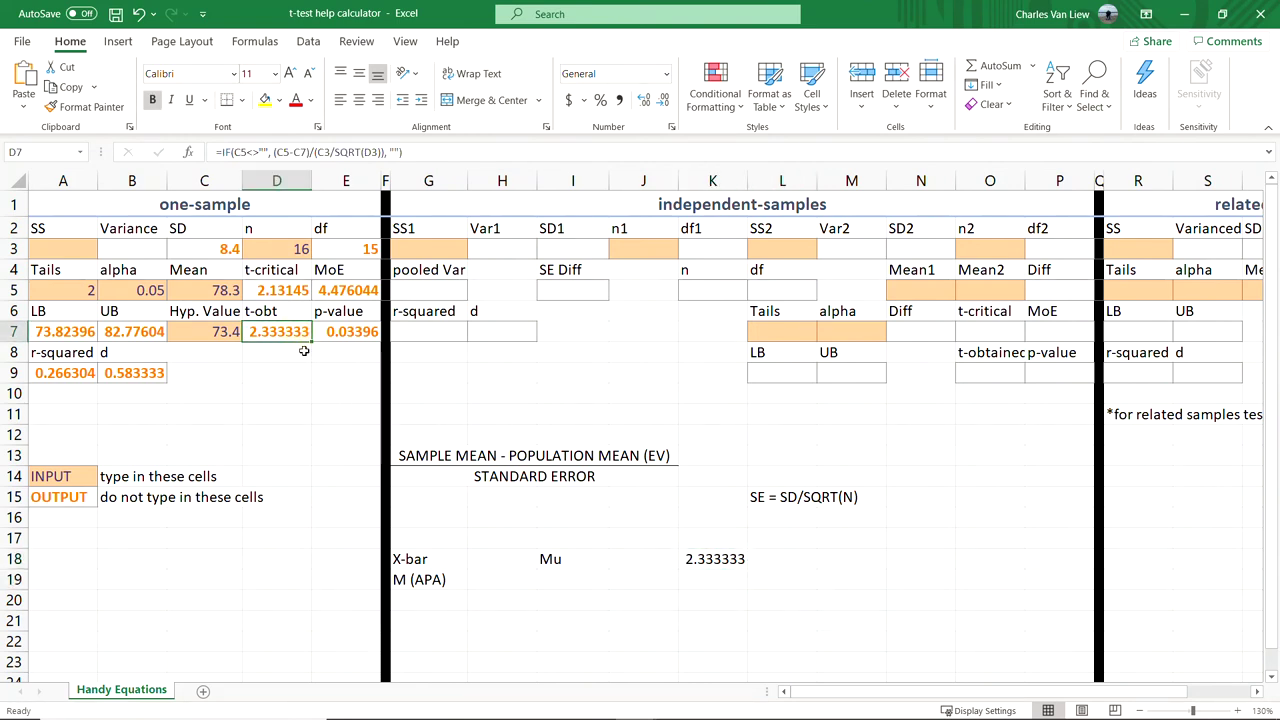
{"action": "left_click", "coordinate": [901, 556]}
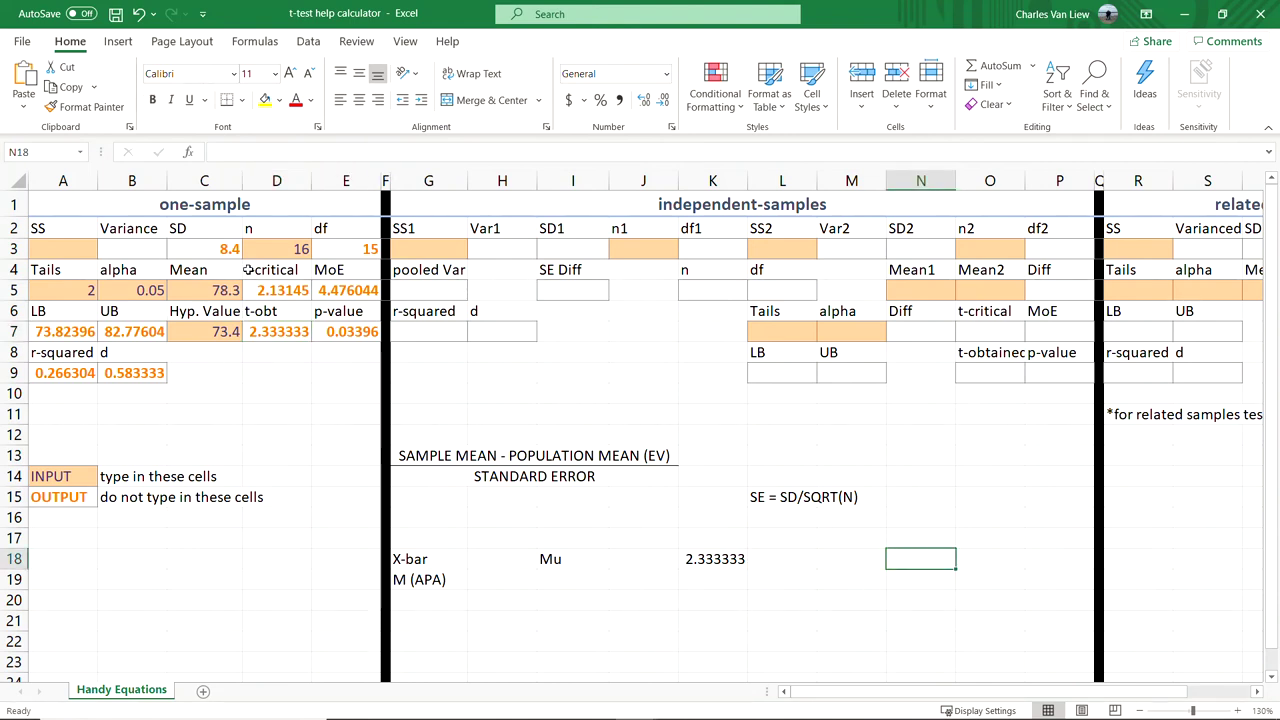
{"action": "left_click", "coordinate": [219, 290]}
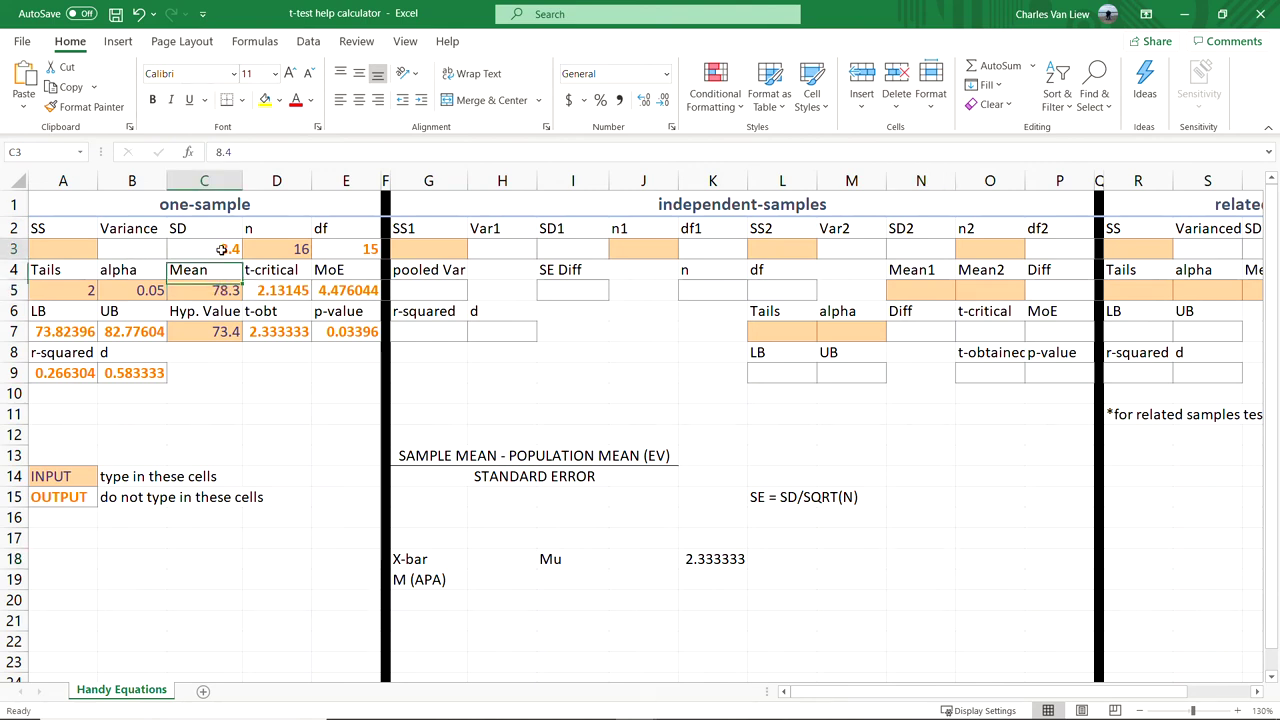
{"action": "left_click", "coordinate": [186, 253]}
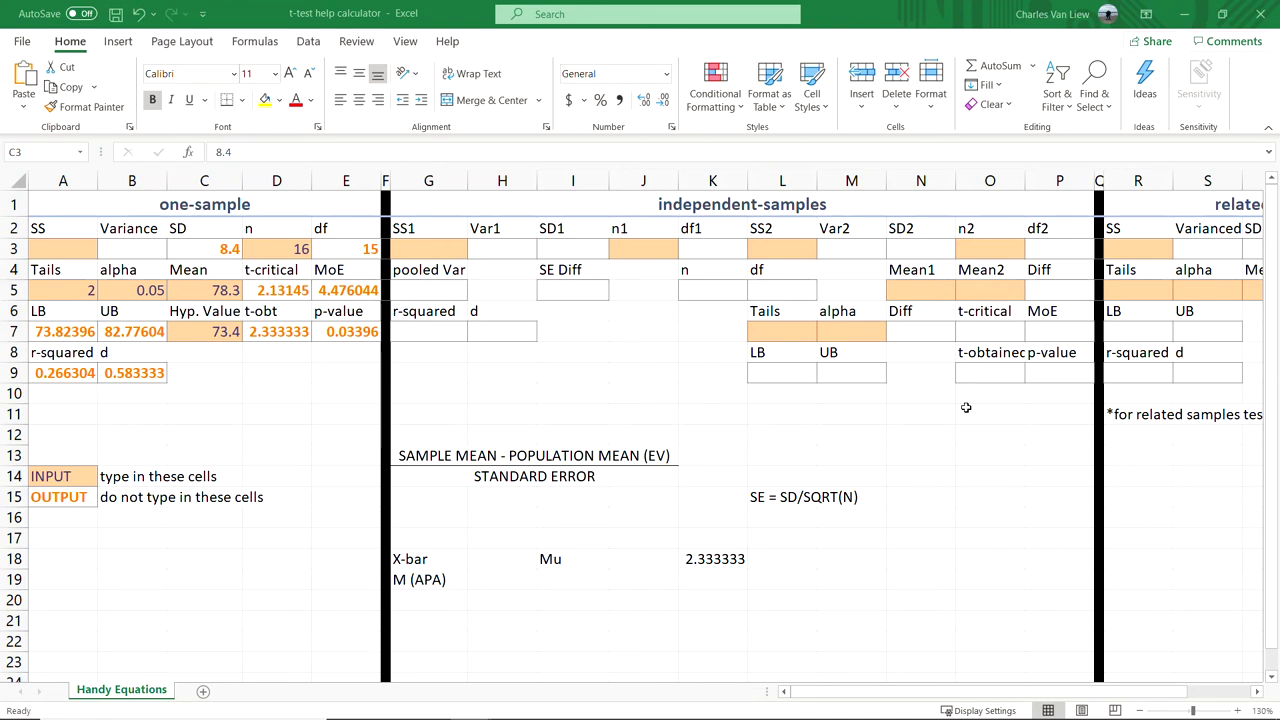
- Switch to GraphPad QuickCalcs in the browser and open the one sample t test calculator from Continuous data in a new tab
{"action": "key", "text": "alt+Tab"}
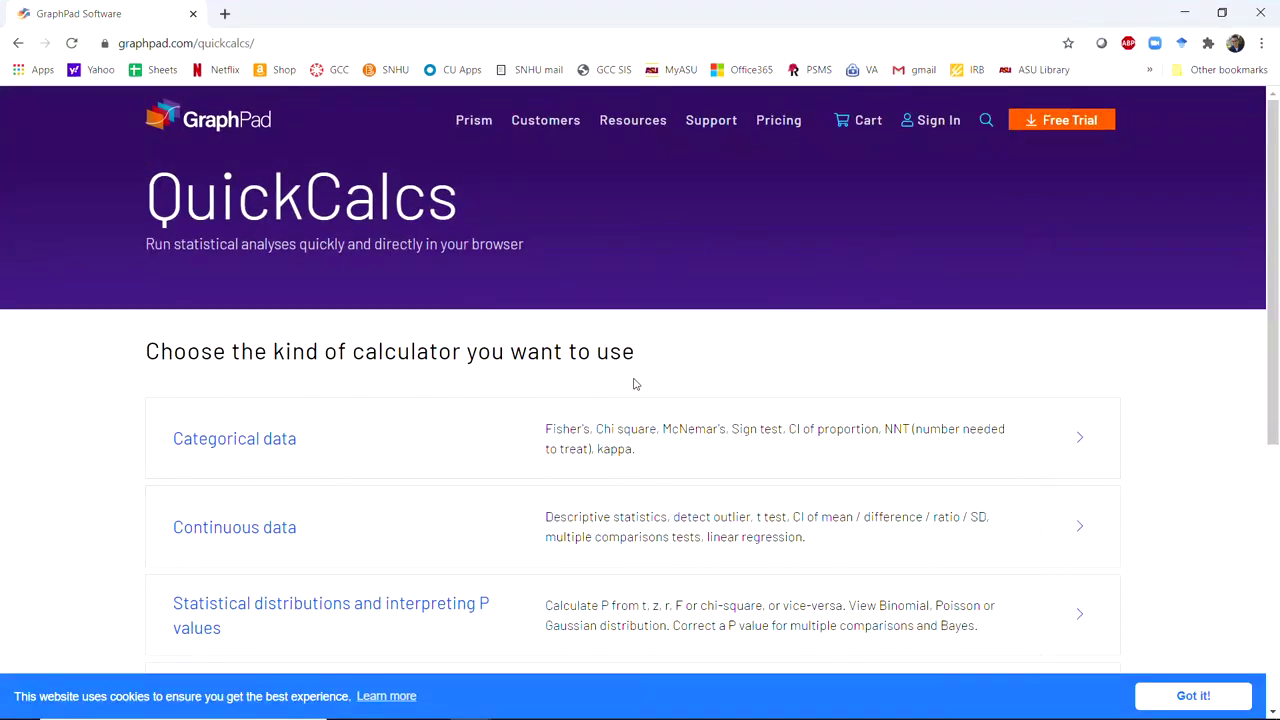
{"action": "scroll", "coordinate": [633, 384], "scroll_direction": "down", "scroll_amount": 2}
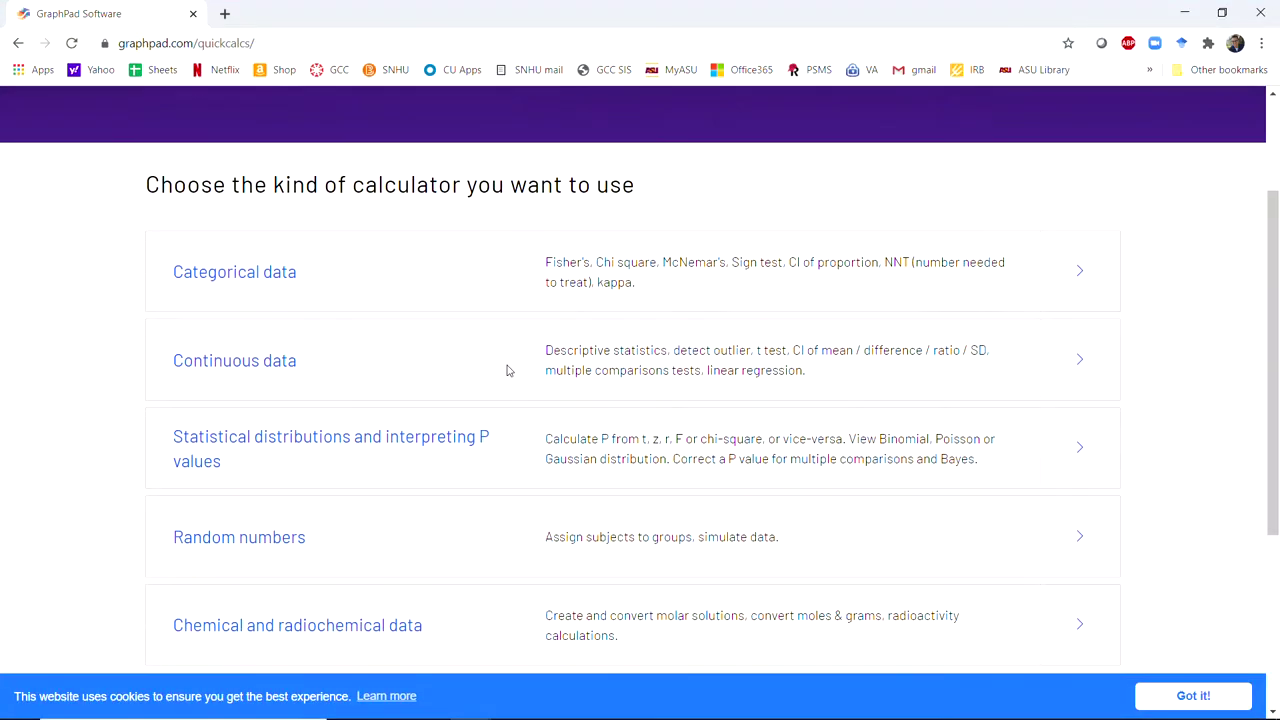
{"action": "right_click", "coordinate": [238, 368]}
{"action": "left_click", "coordinate": [290, 375]}
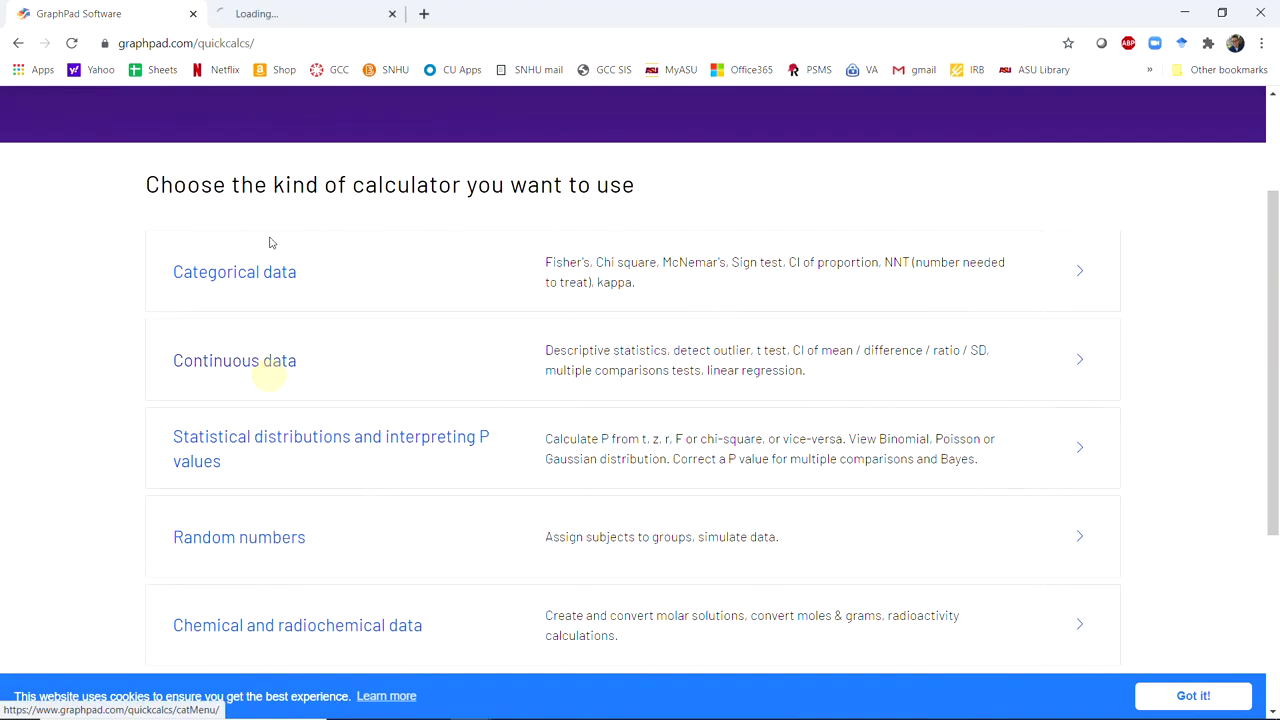
{"action": "left_click", "coordinate": [326, 20]}
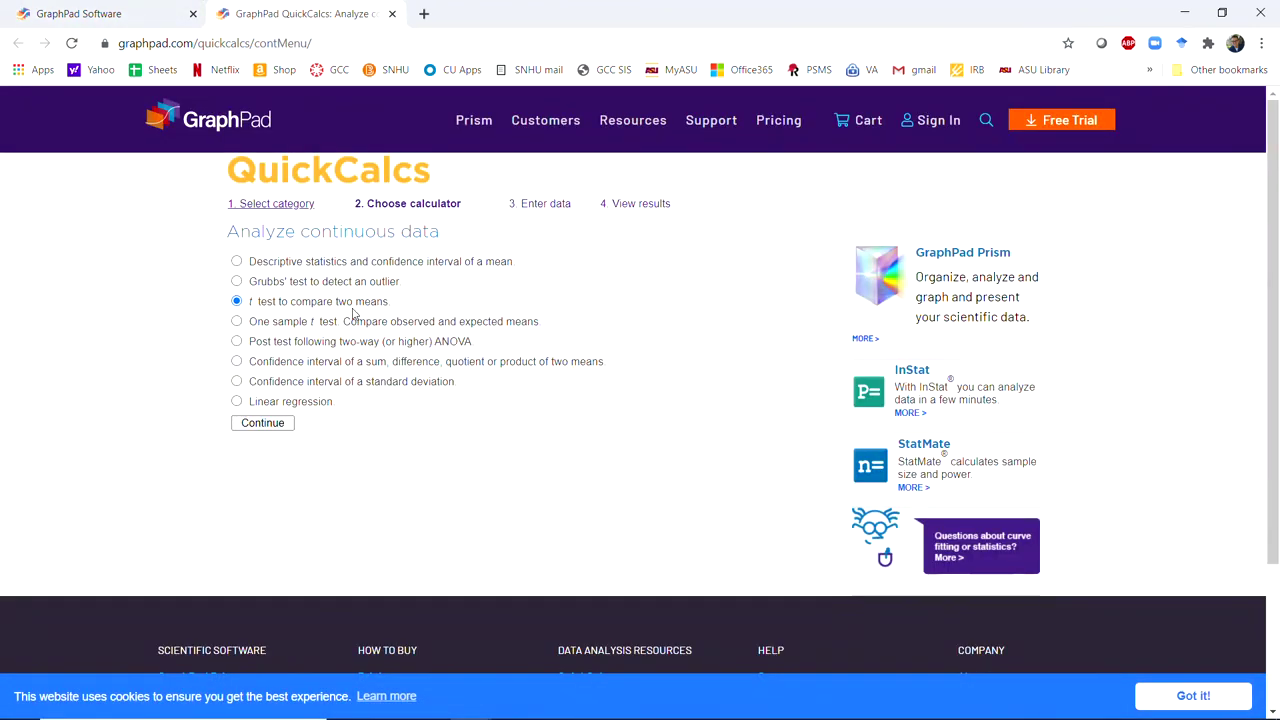
{"action": "left_click", "coordinate": [238, 322]}
{"action": "left_click", "coordinate": [262, 423]}
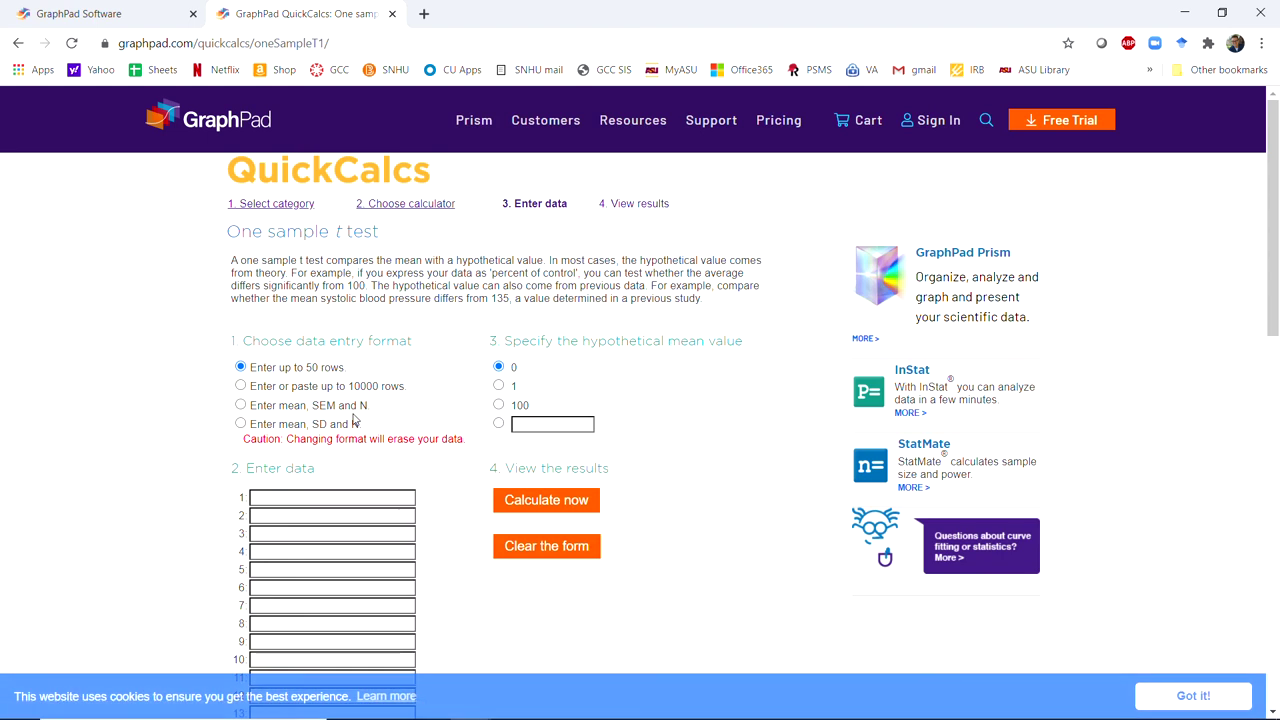
- Set the data entry format to mean, SD and N, and arrange the browser window so the one-sample spreadsheet values stay visible
{"action": "left_click", "coordinate": [240, 423]}
{"action": "scroll", "coordinate": [290, 415], "scroll_direction": "down", "scroll_amount": 1}
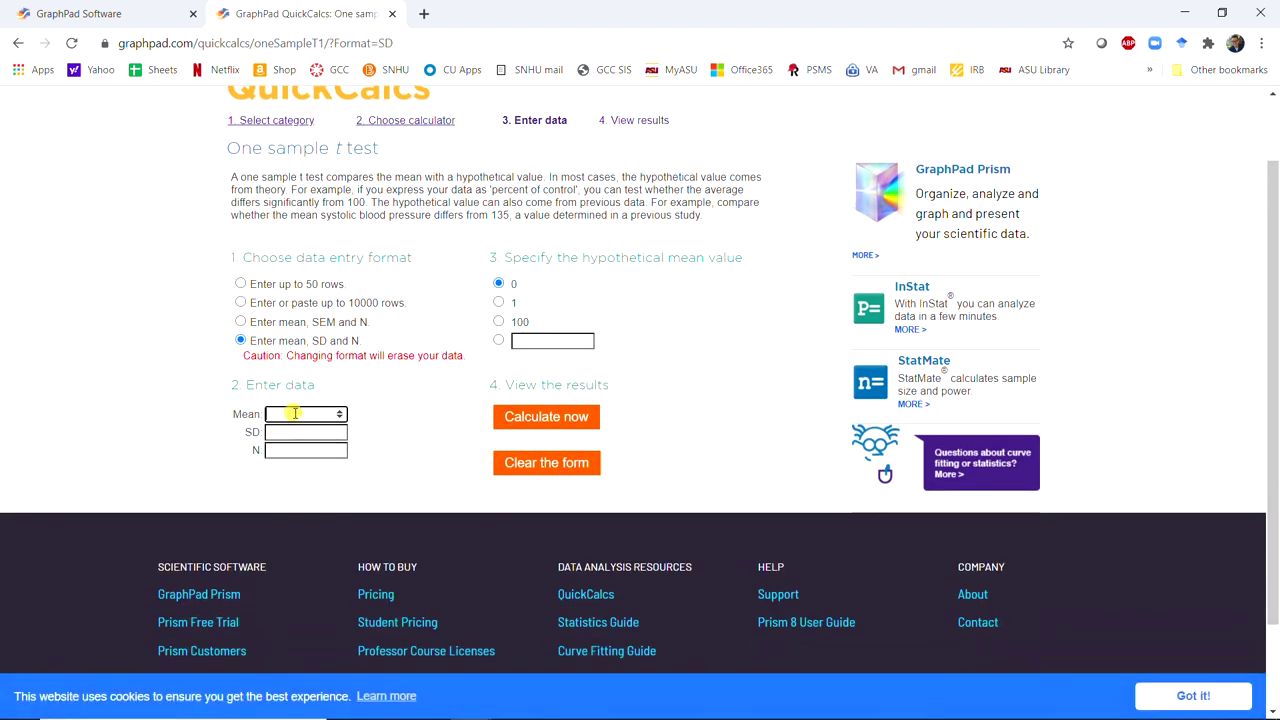
{"action": "left_click", "coordinate": [1221, 12]}
{"action": "left_click_drag", "start_coordinate": [699, 95], "coordinate": [933, 35]}
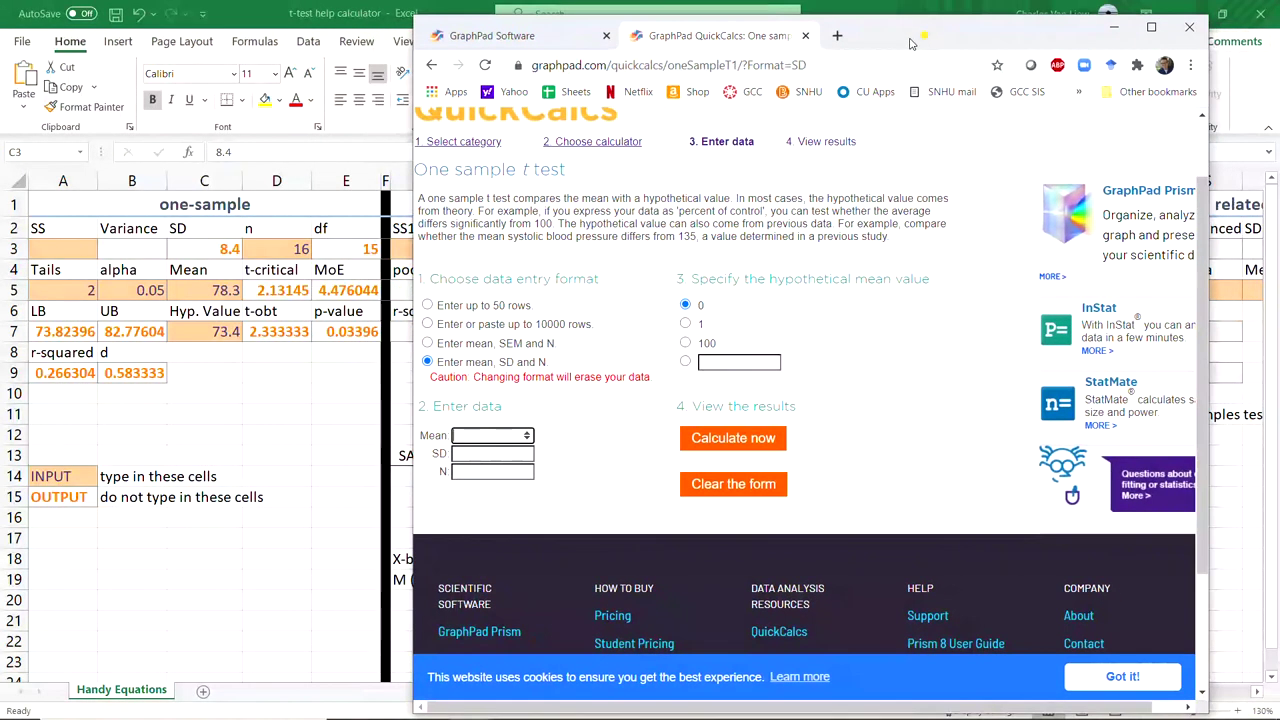
- Enter the sample data in the one sample t test form: mean 78.3, SD 8.4 and N 16
{"action": "left_click", "coordinate": [485, 434]}
{"action": "type", "text": "78.3"}
{"action": "key", "text": "Tab"}
{"action": "key", "text": "Tab"}
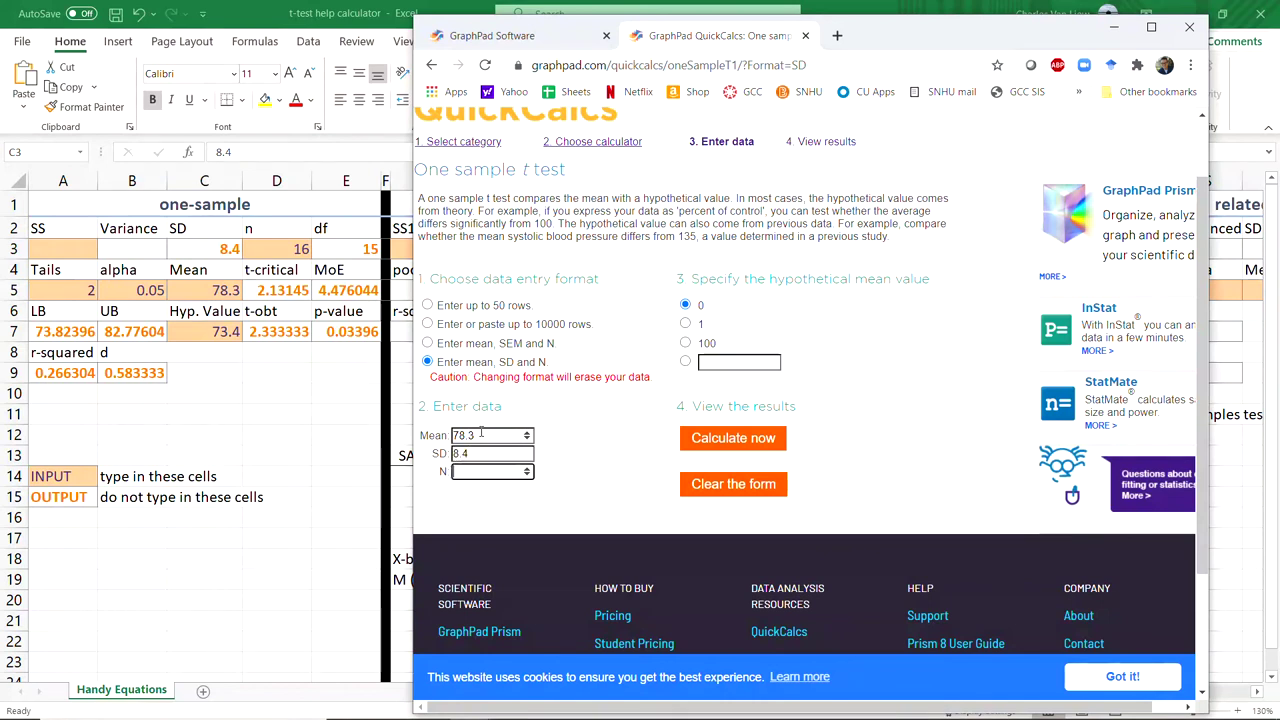
- Set the hypothetical mean value to 73.4, calculate the one sample t test and check the resulting t and df
{"action": "left_click", "coordinate": [685, 362]}
{"action": "left_click", "coordinate": [750, 362]}
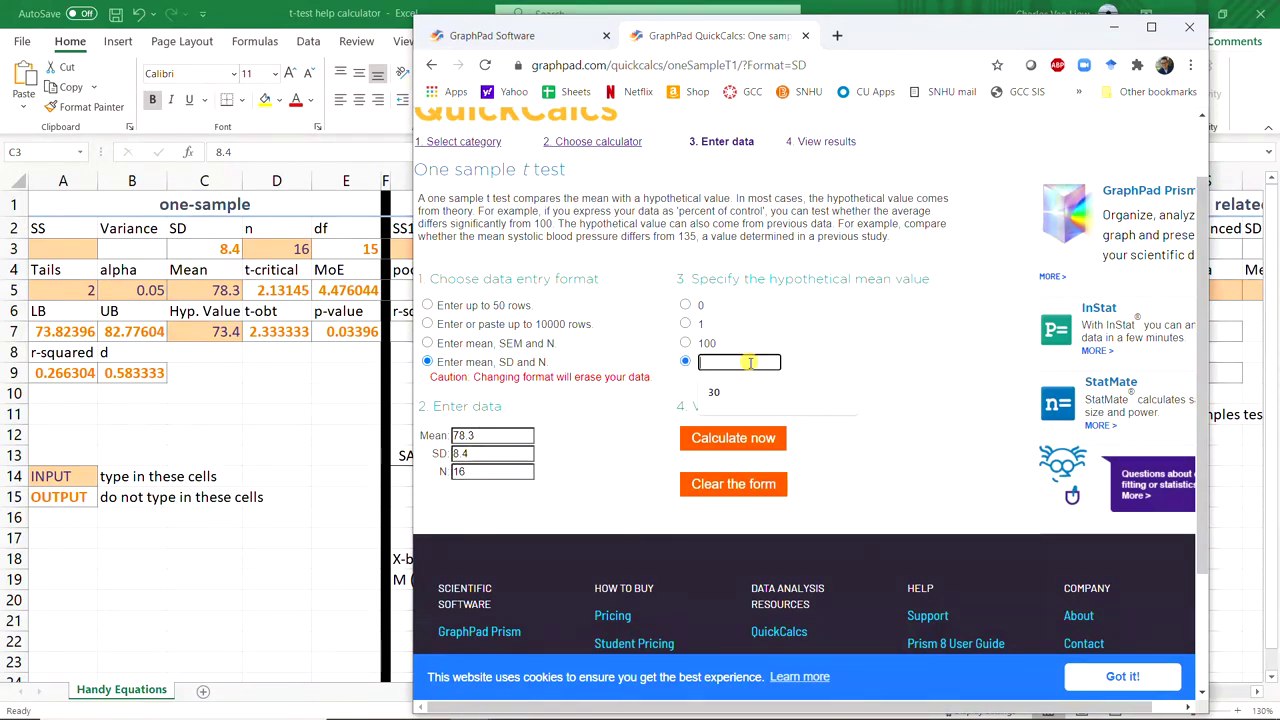
{"action": "type", "text": "73.4"}
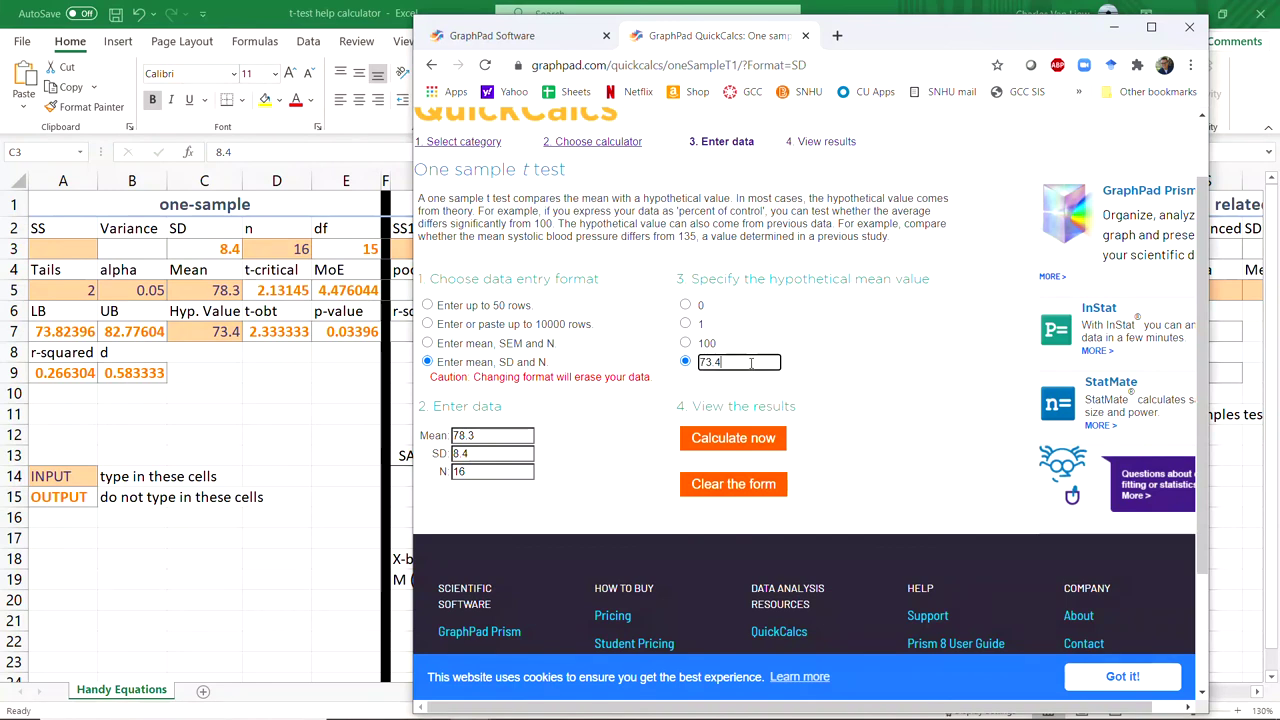
{"action": "left_click", "coordinate": [700, 445]}
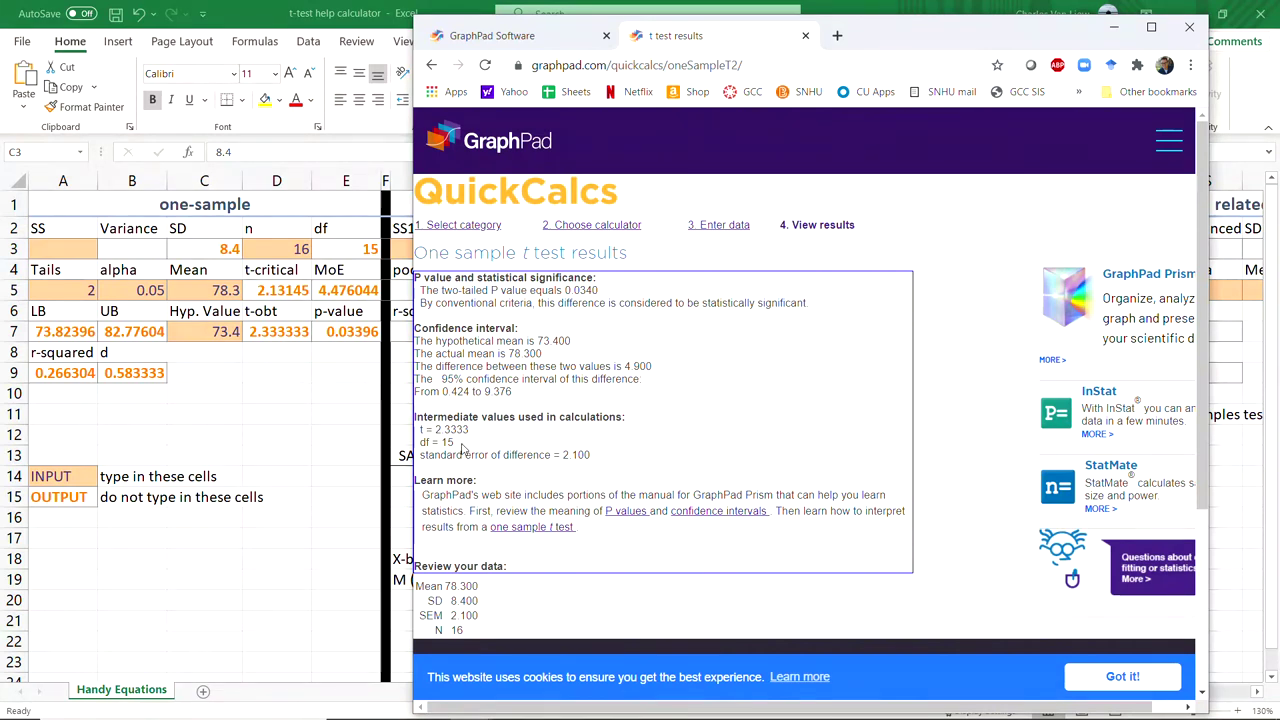
{"action": "left_click_drag", "start_coordinate": [462, 446], "coordinate": [416, 429]}
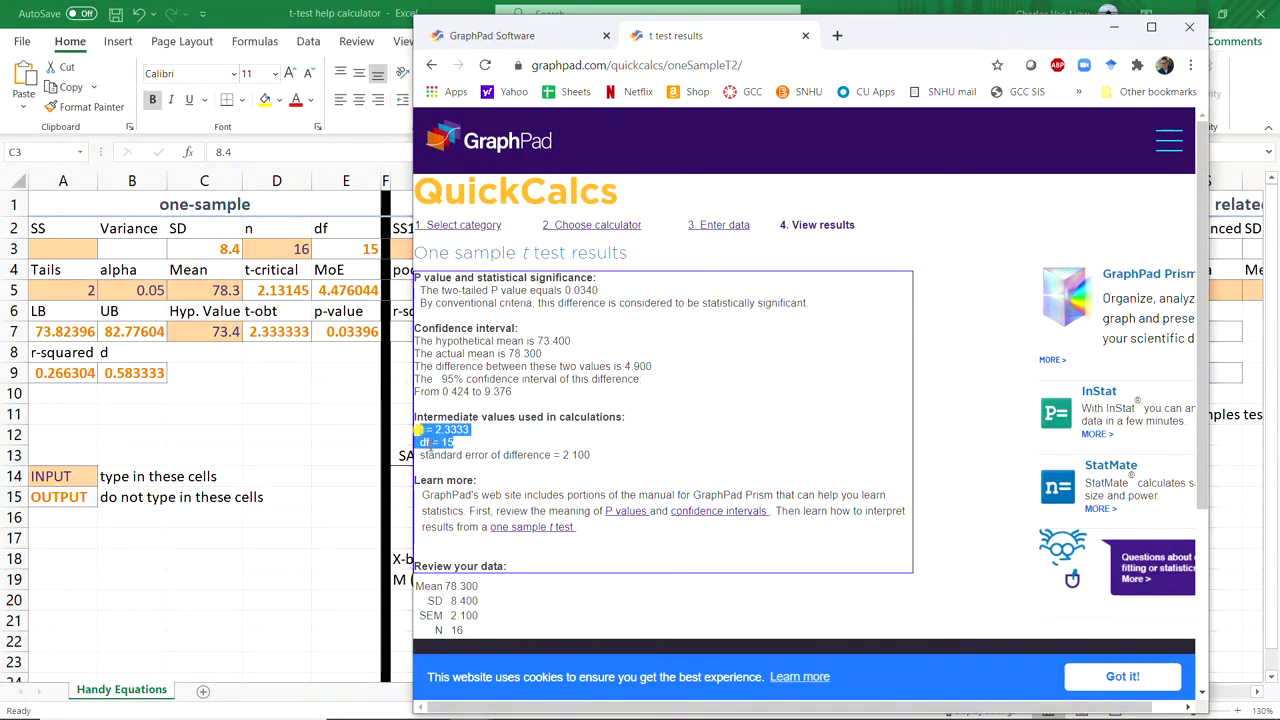
{"action": "left_click", "coordinate": [459, 451]}
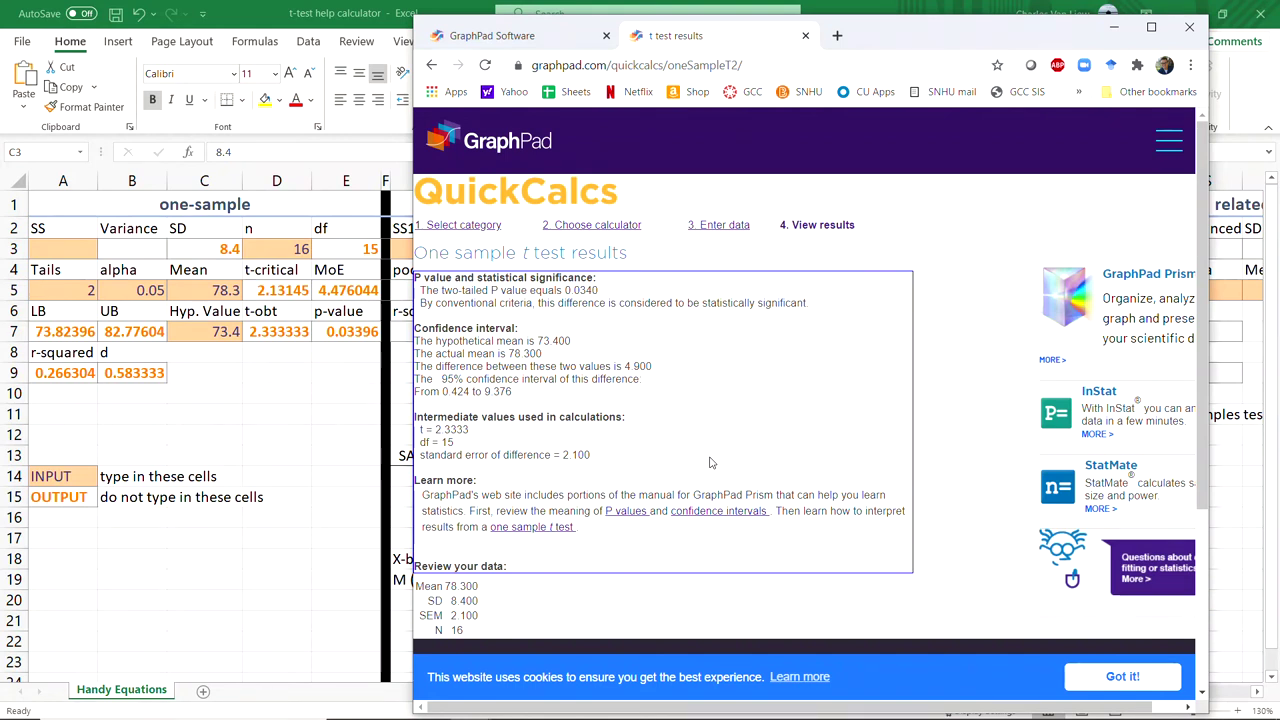
- Go back to the continuous data calculators, open the t test to compare two means and choose Paired t test
{"action": "left_click", "coordinate": [431, 64]}
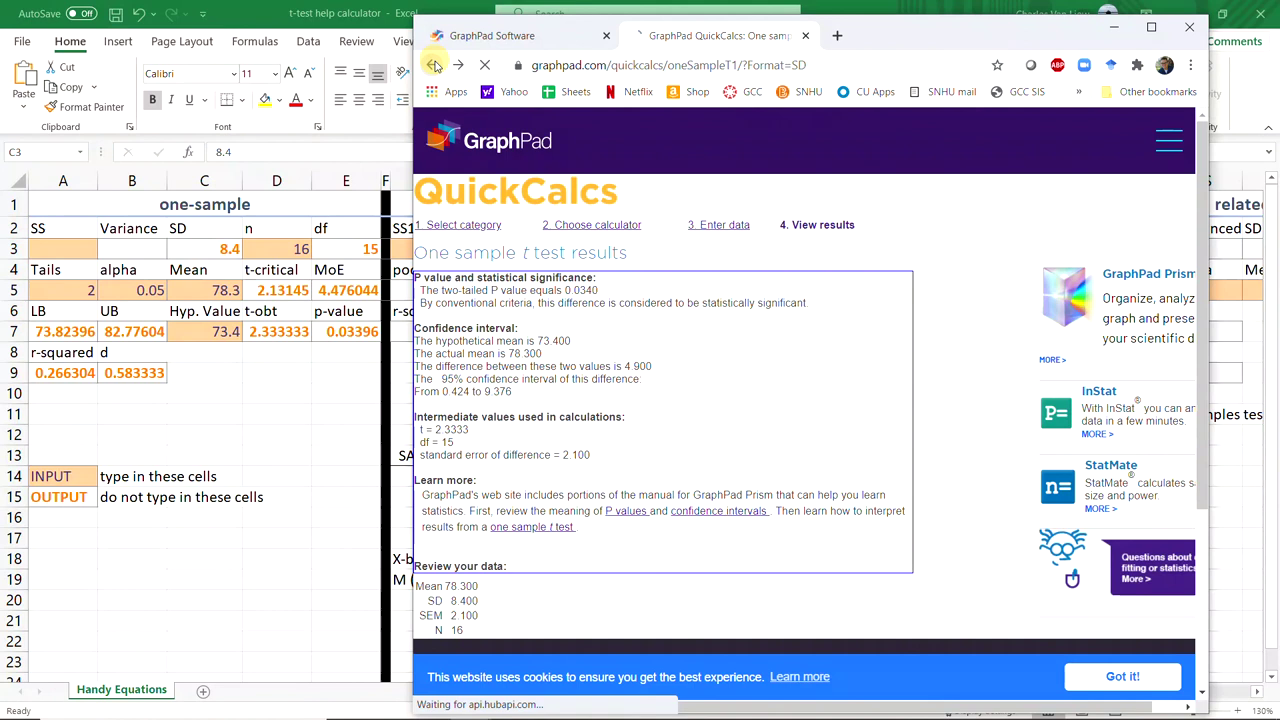
{"action": "left_click", "coordinate": [431, 64]}
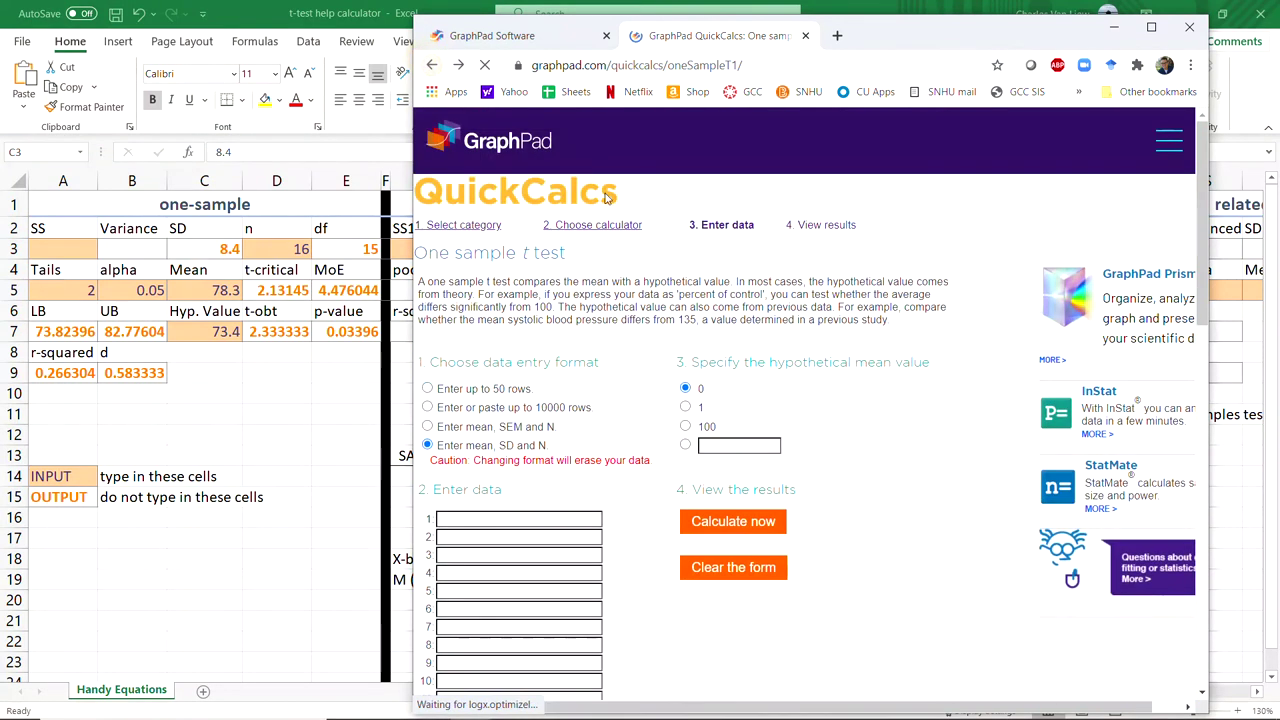
{"action": "key", "text": "alt+Left"}
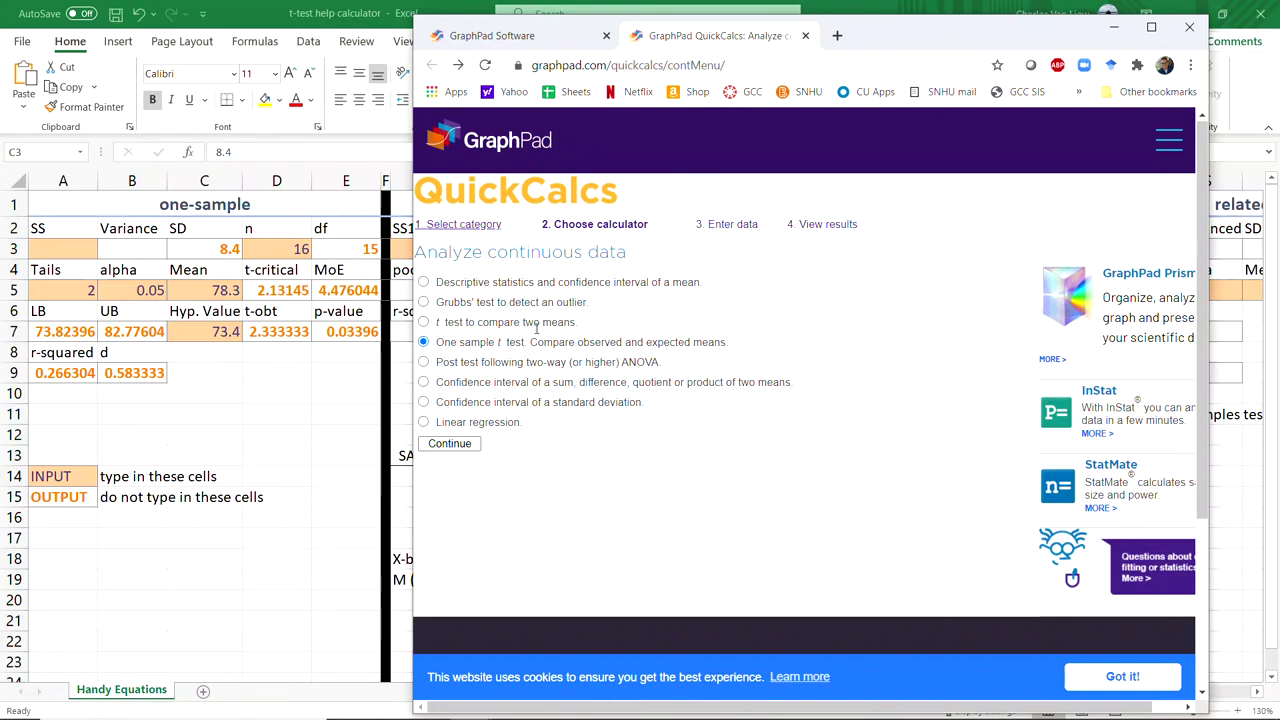
{"action": "left_click", "coordinate": [424, 322]}
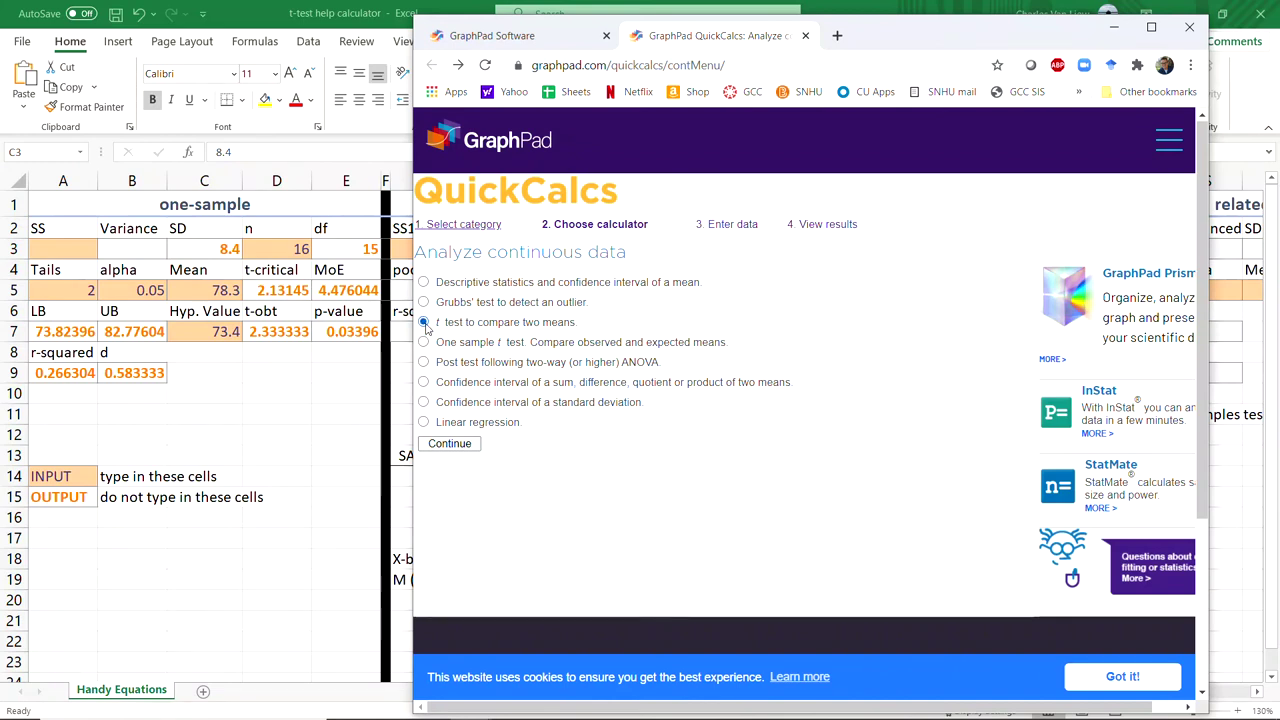
{"action": "left_click", "coordinate": [450, 443]}
{"action": "scroll", "coordinate": [513, 447], "scroll_direction": "down", "scroll_amount": 1}
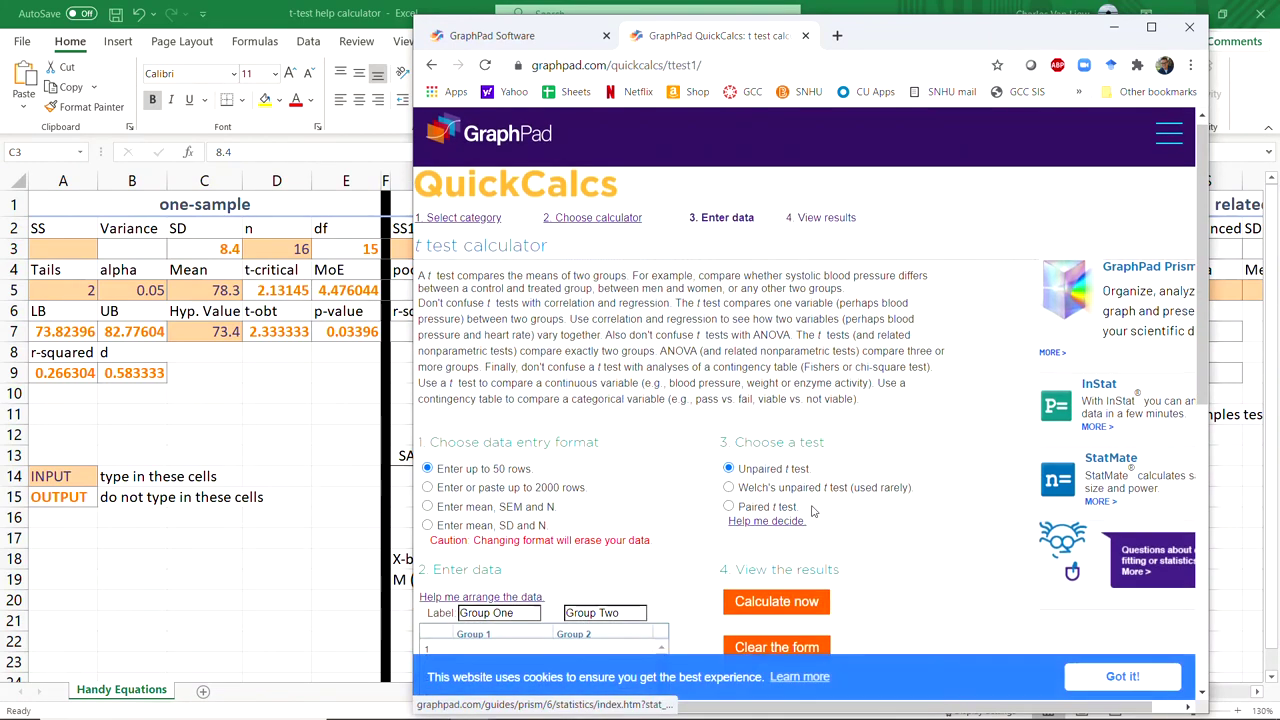
{"action": "left_click", "coordinate": [728, 430]}
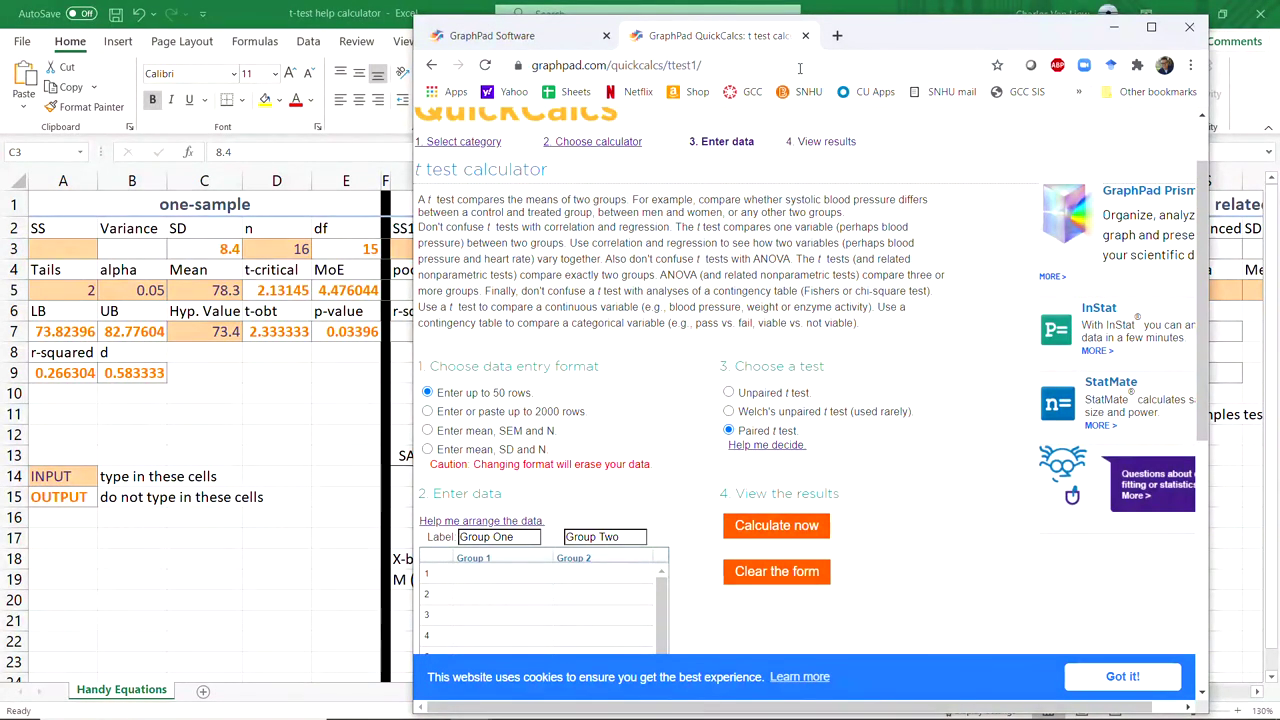
- Close the t test tab, maximize the browser and open the calculator for P values from z, t, F, r or chi-square
{"action": "left_click", "coordinate": [805, 35]}
{"action": "left_click", "coordinate": [1150, 28]}
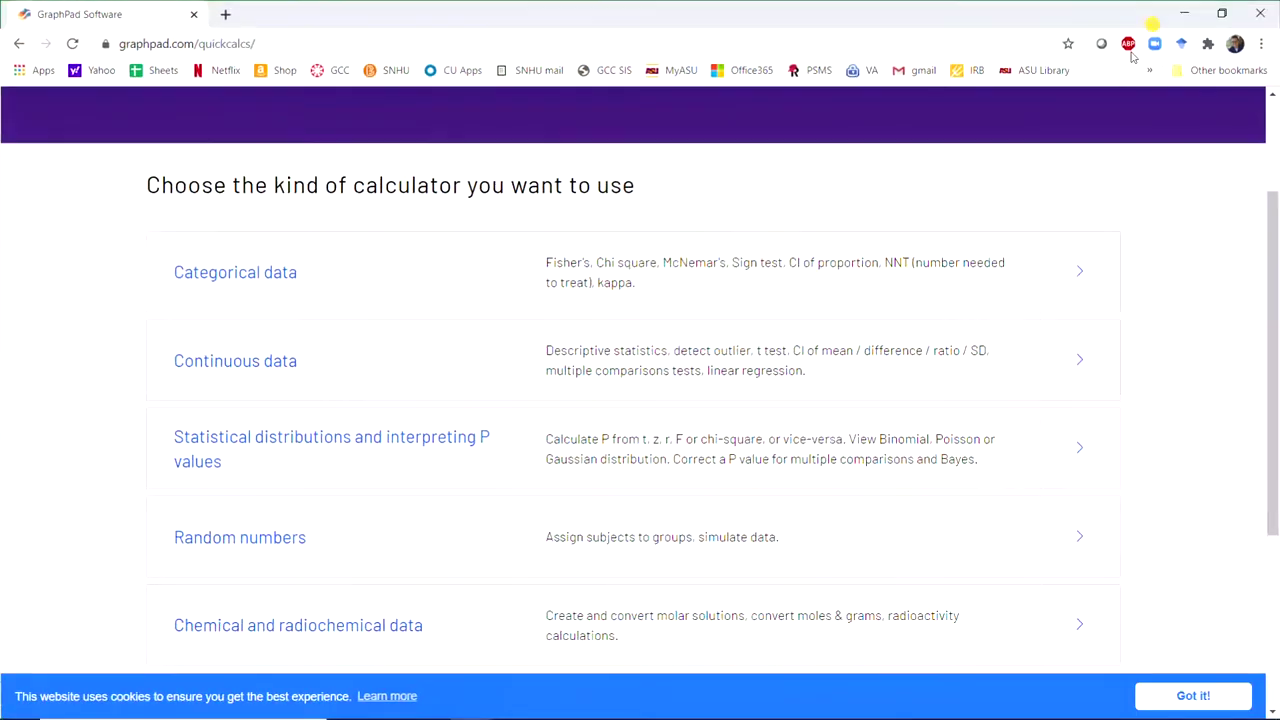
{"action": "left_click", "coordinate": [255, 443]}
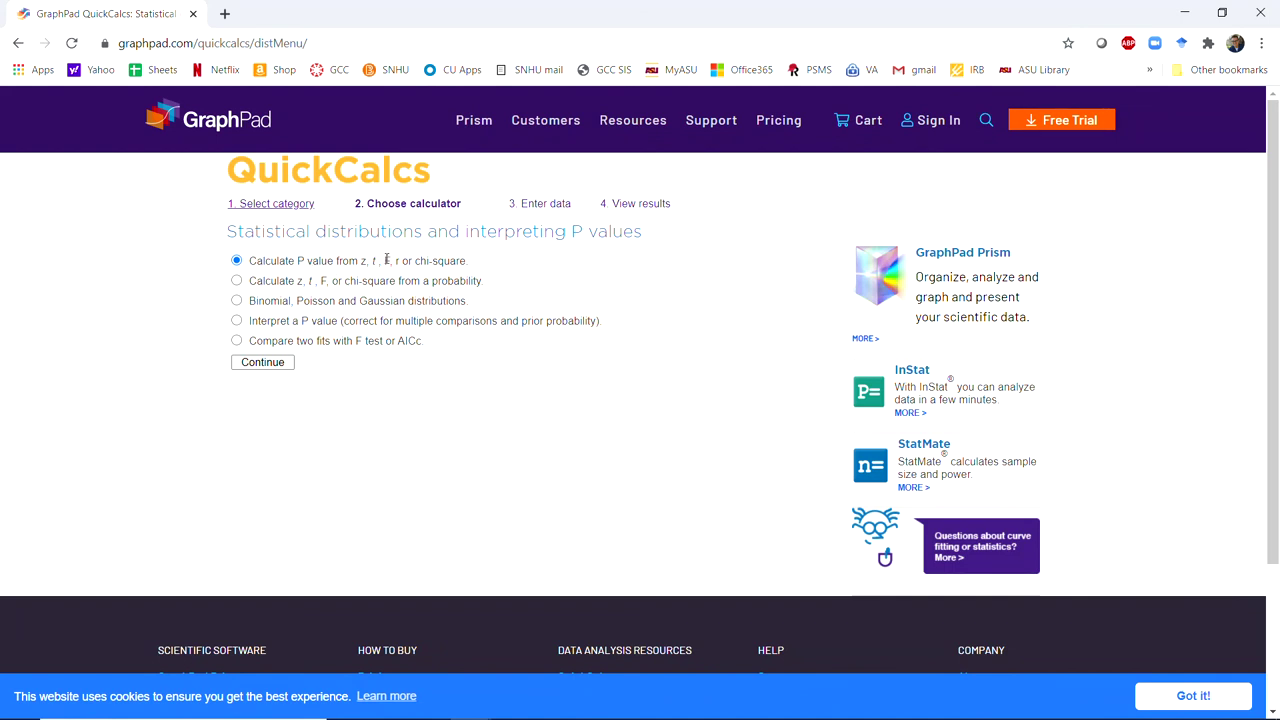
{"action": "left_click", "coordinate": [272, 364]}
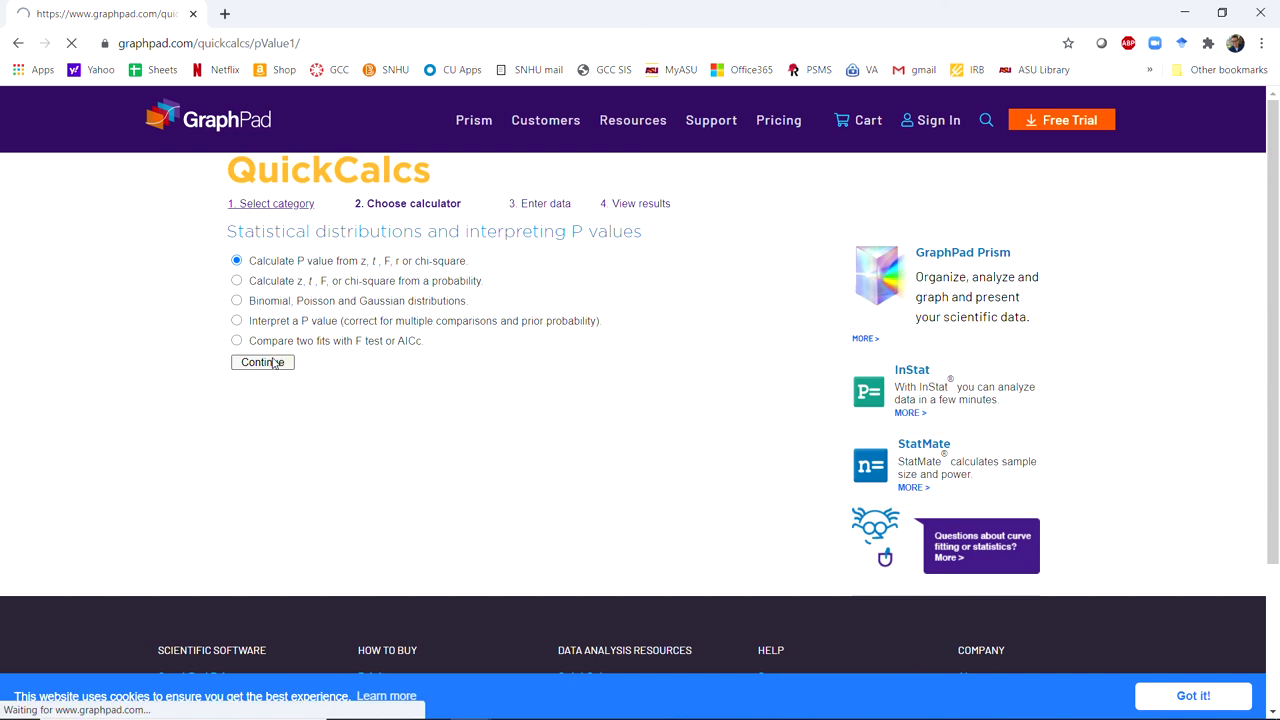
- Compute the P value from t in the P Value Calculator, using t 2.333 and DF 15
{"action": "left_click", "coordinate": [379, 430]}
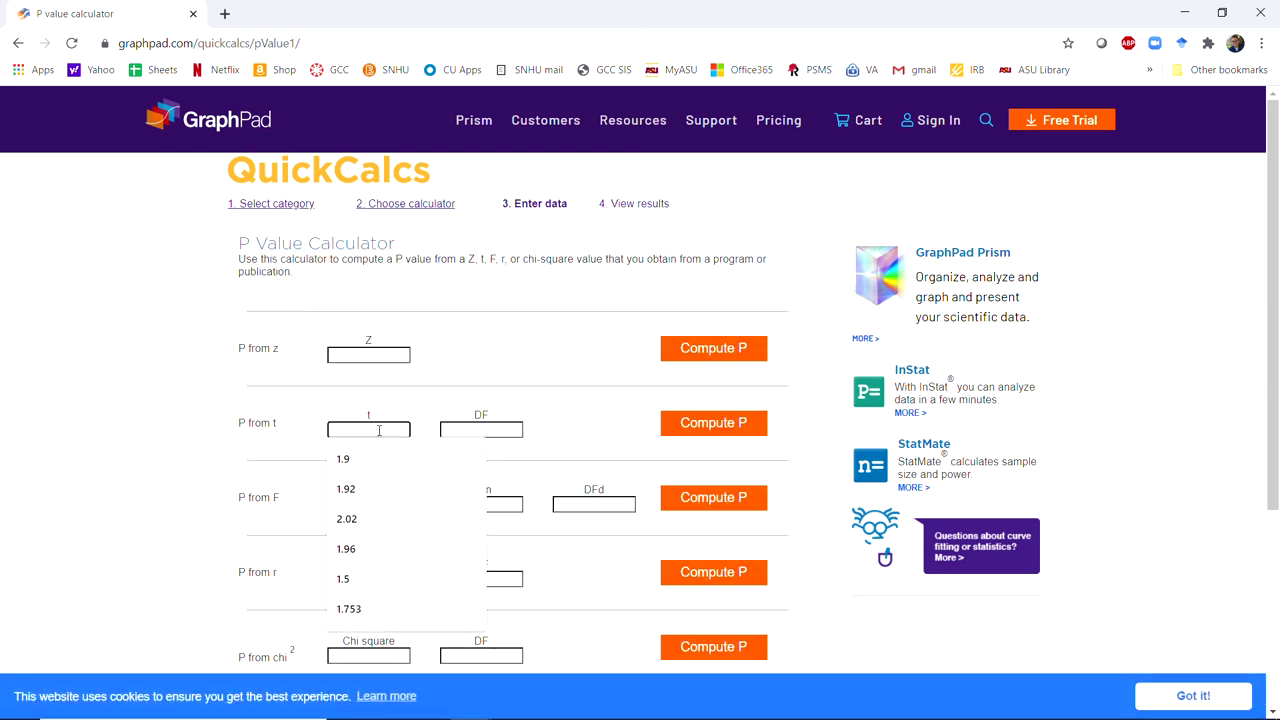
{"action": "type", "text": "2.333"}
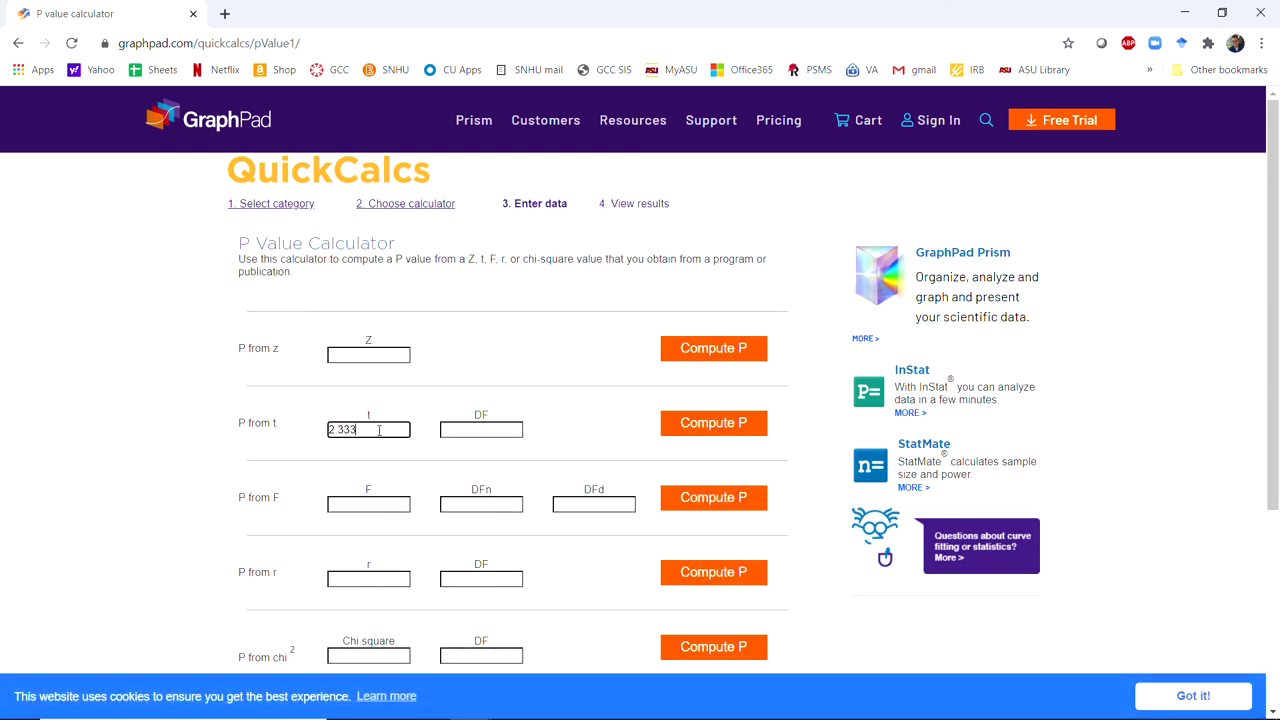
{"action": "key", "text": "Tab"}
{"action": "type", "text": "15"}
{"action": "left_click", "coordinate": [740, 424]}
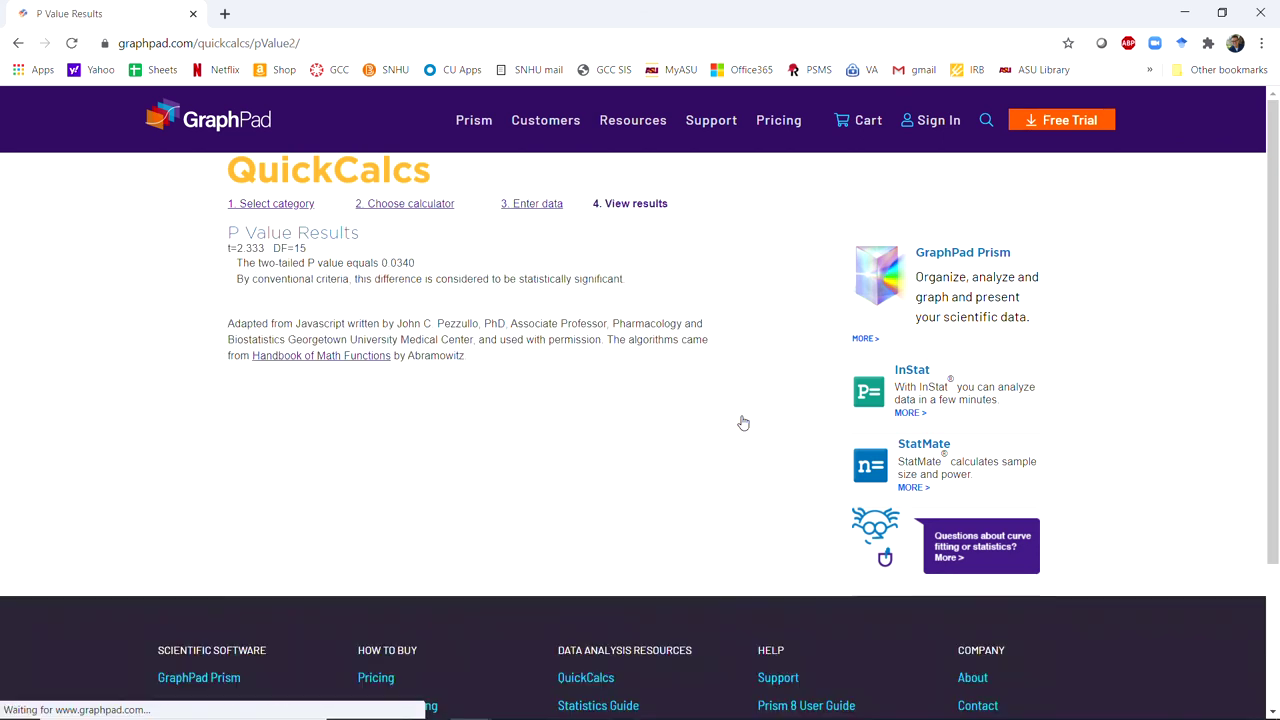
- Highlight the two-tailed P value statement, its number and the t and DF line in the P value results
{"action": "left_click_drag", "start_coordinate": [415, 263], "coordinate": [236, 263]}
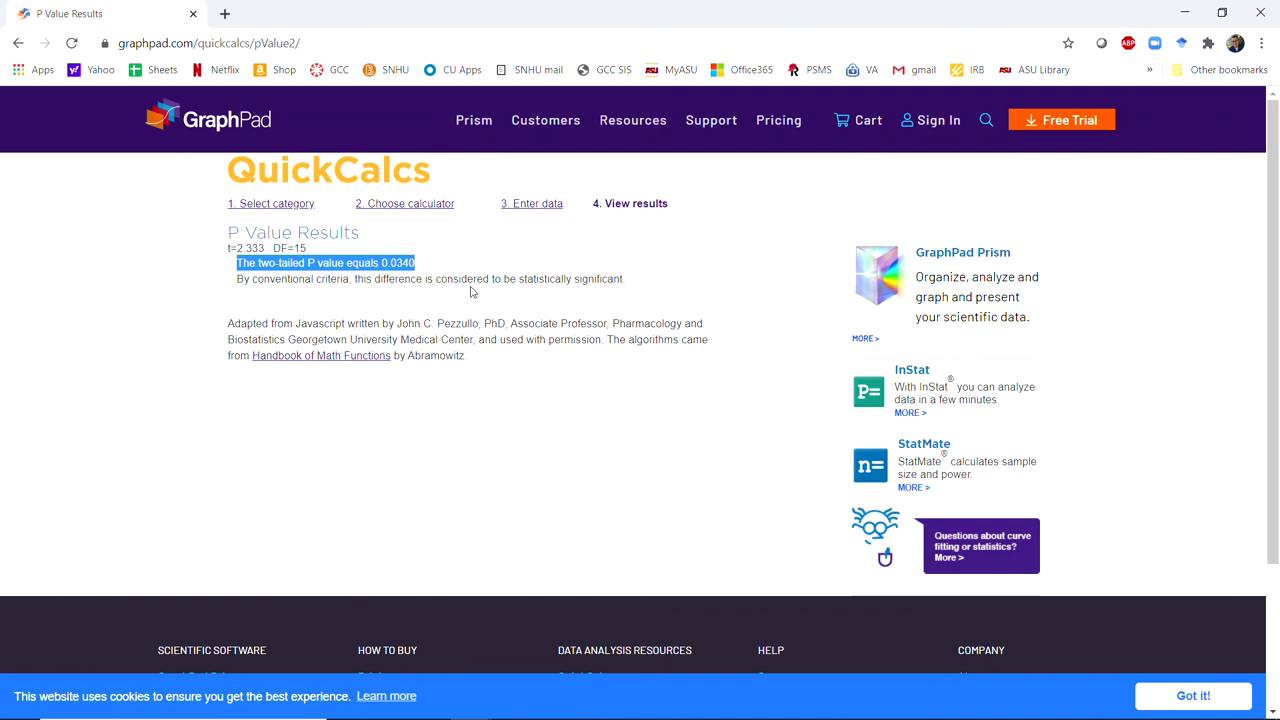
{"action": "left_click_drag", "start_coordinate": [258, 263], "coordinate": [315, 263]}
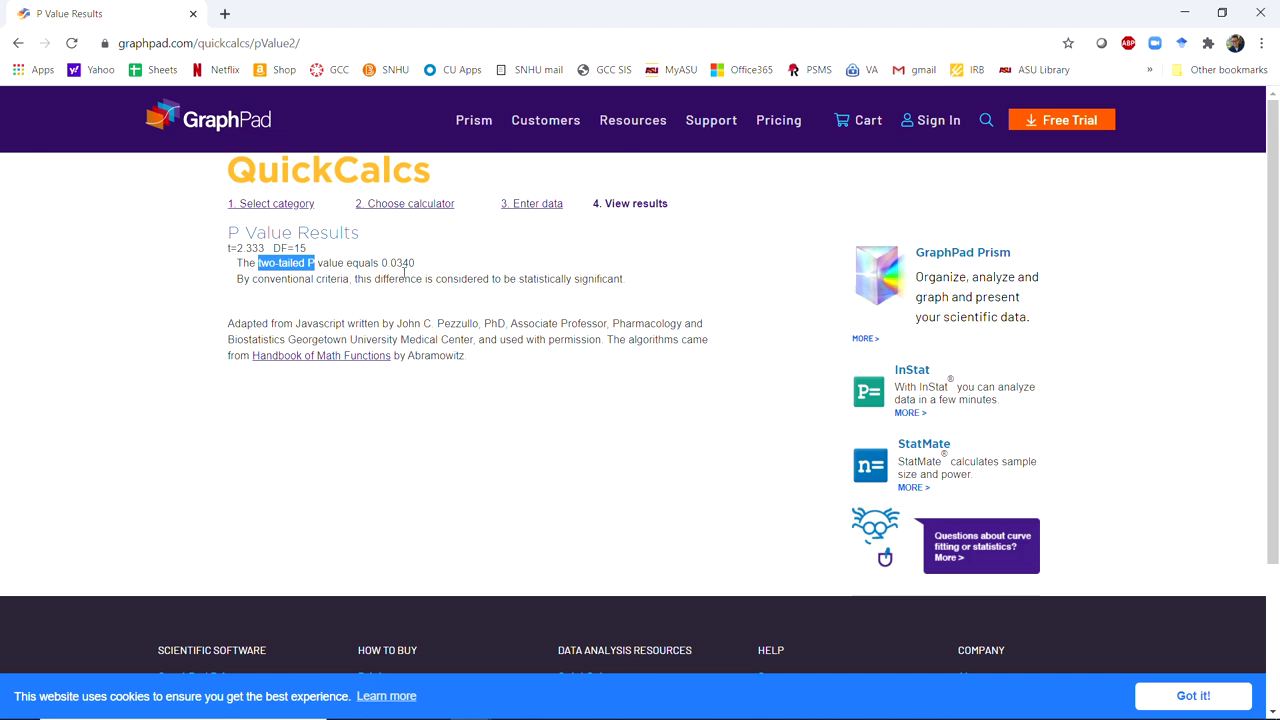
{"action": "left_click_drag", "start_coordinate": [382, 264], "coordinate": [434, 265]}
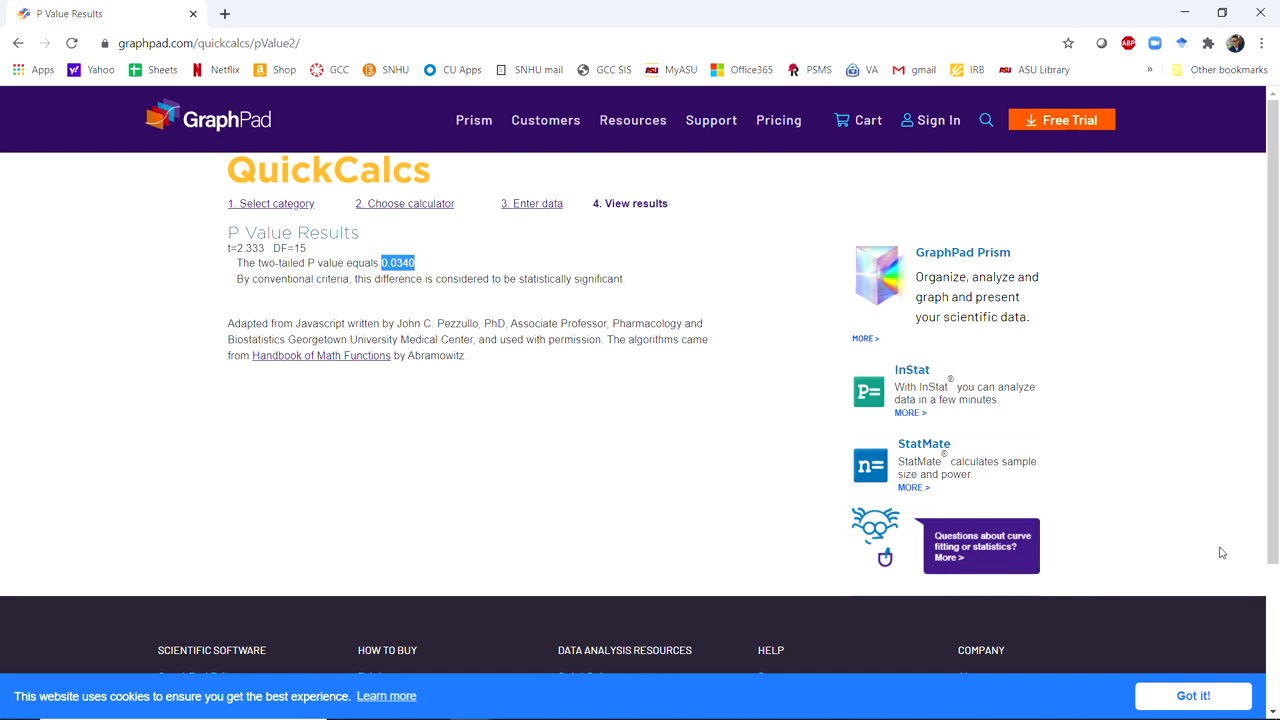
{"action": "left_click_drag", "start_coordinate": [229, 251], "coordinate": [306, 248]}
- Return to the data entry form, recompute P from t with DF set to 2 and highlight the resulting P value
{"action": "left_click", "coordinate": [18, 43]}
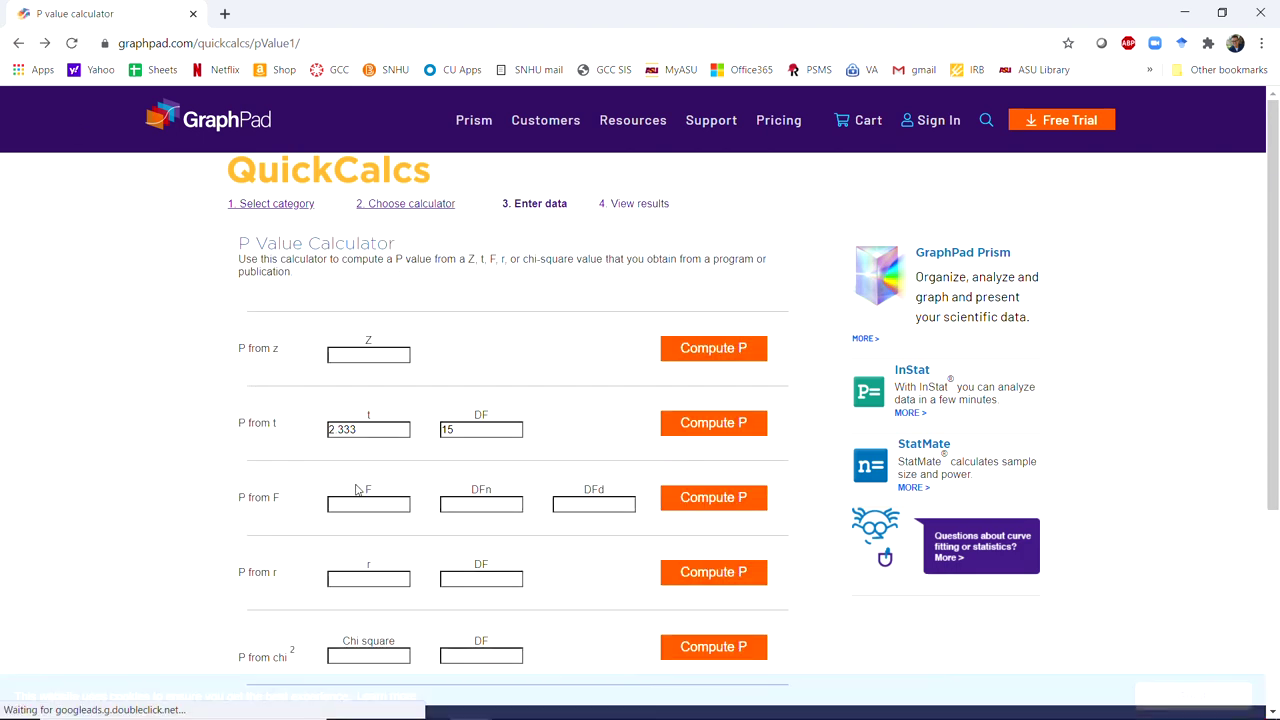
{"action": "left_click", "coordinate": [515, 425]}
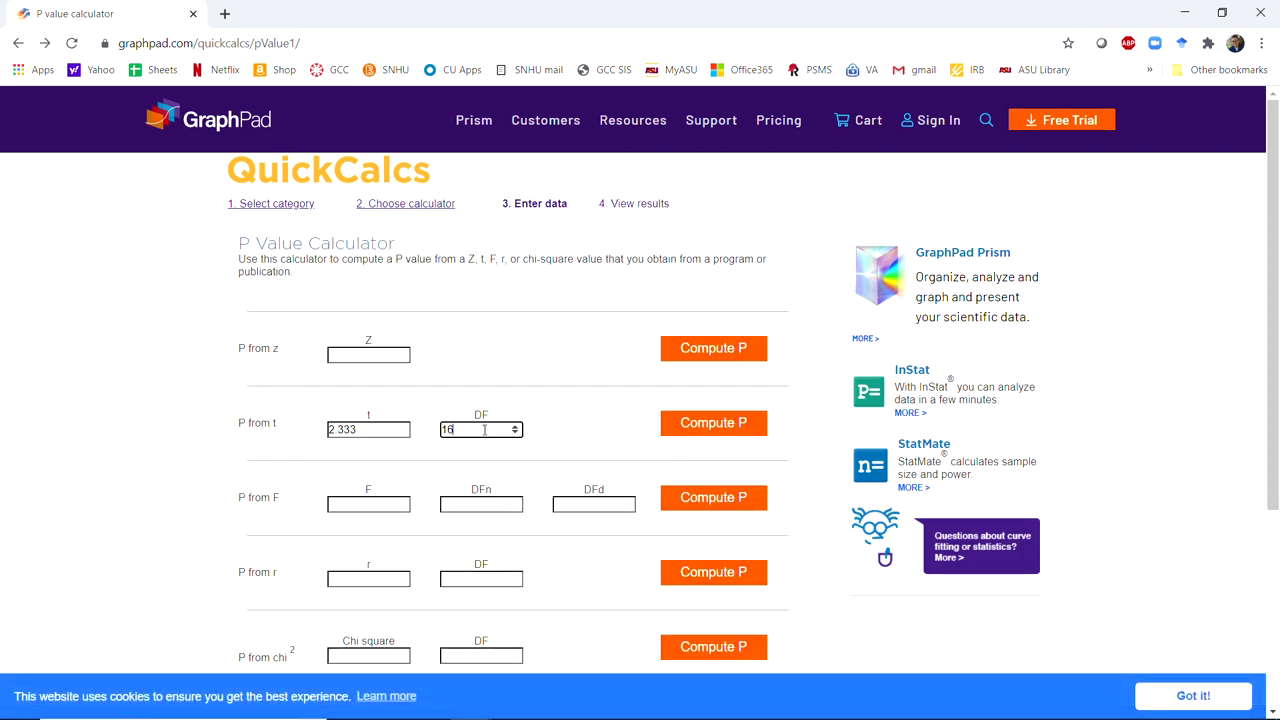
{"action": "double_click", "coordinate": [447, 430]}
{"action": "type", "text": "2"}
{"action": "left_click", "coordinate": [697, 423]}
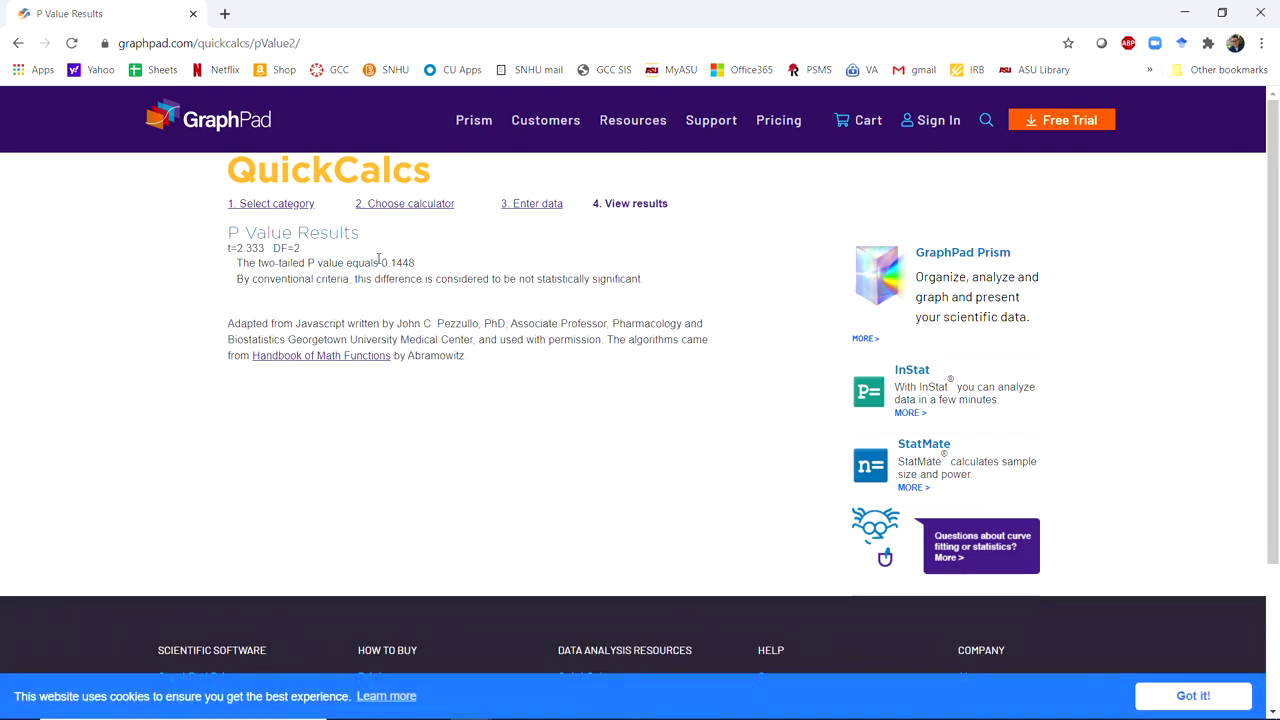
{"action": "left_click_drag", "start_coordinate": [380, 263], "coordinate": [441, 263]}
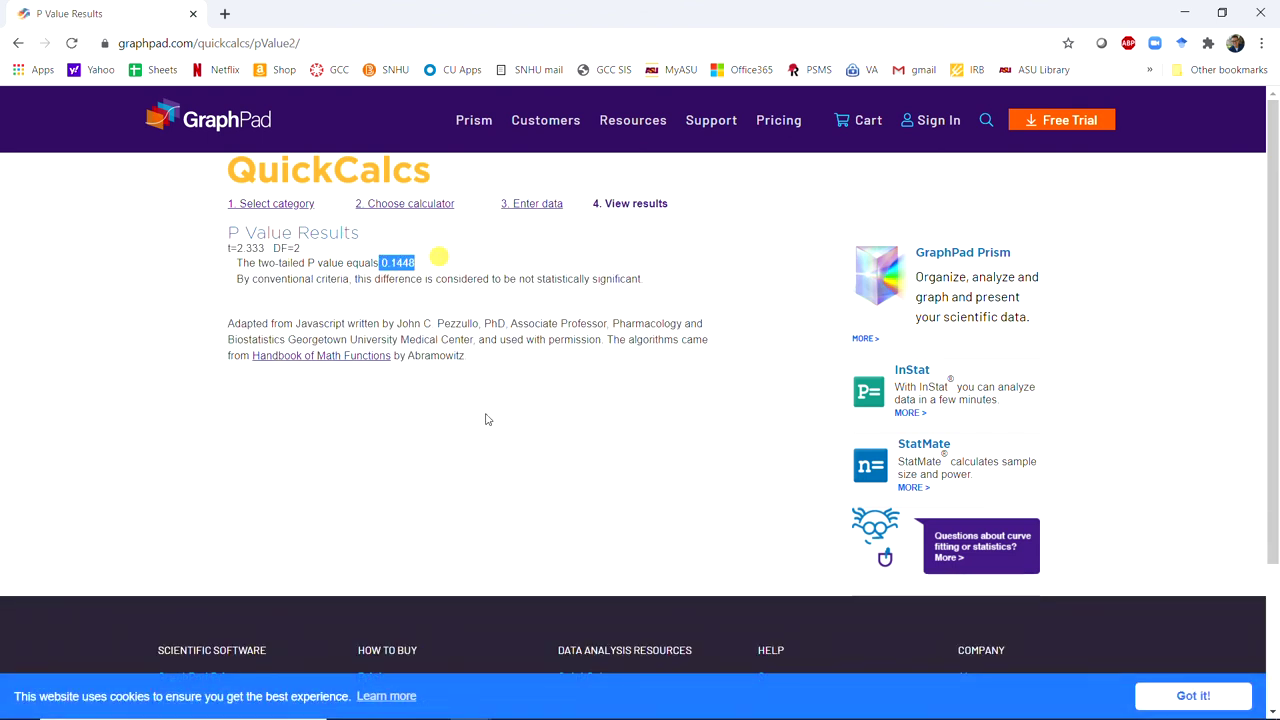
- Return to the data entry form, recompute P from t with DF set to 200 and highlight the DF and P value
{"action": "left_click", "coordinate": [18, 43]}
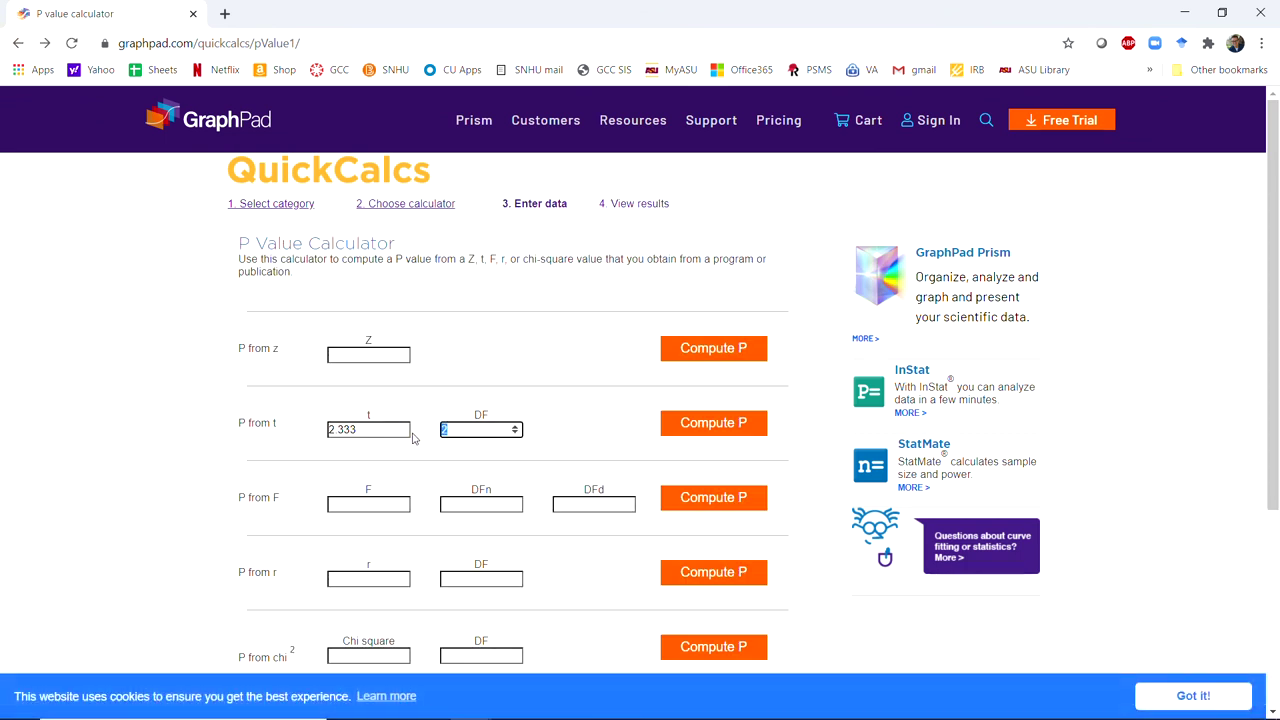
{"action": "type", "text": "200"}
{"action": "left_click", "coordinate": [738, 423]}
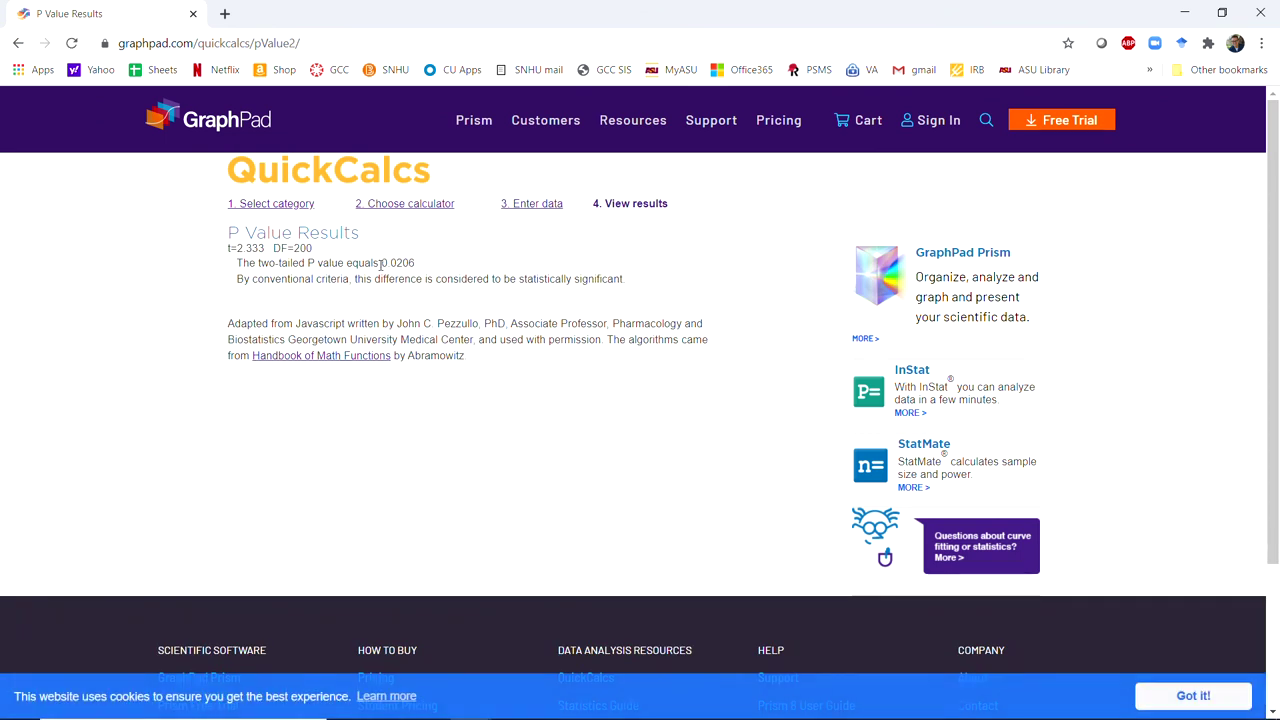
{"action": "left_click_drag", "start_coordinate": [380, 263], "coordinate": [441, 264]}
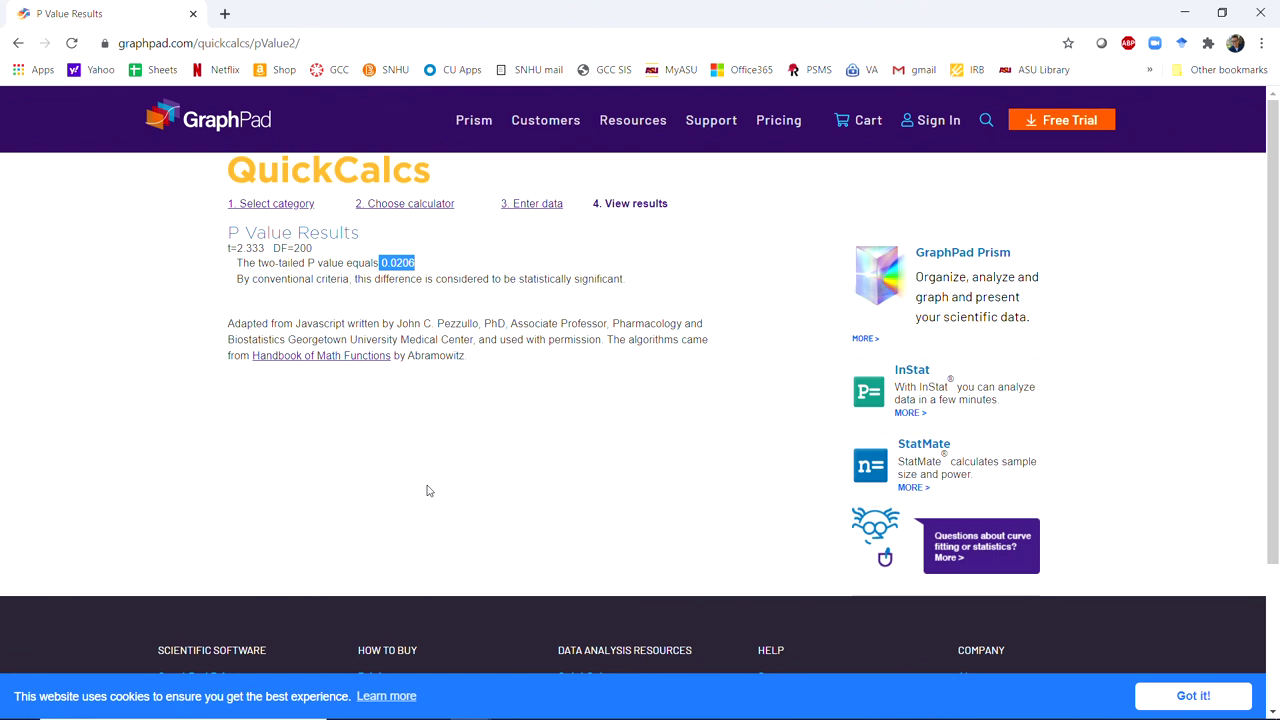
{"action": "left_click_drag", "start_coordinate": [314, 248], "coordinate": [272, 248]}
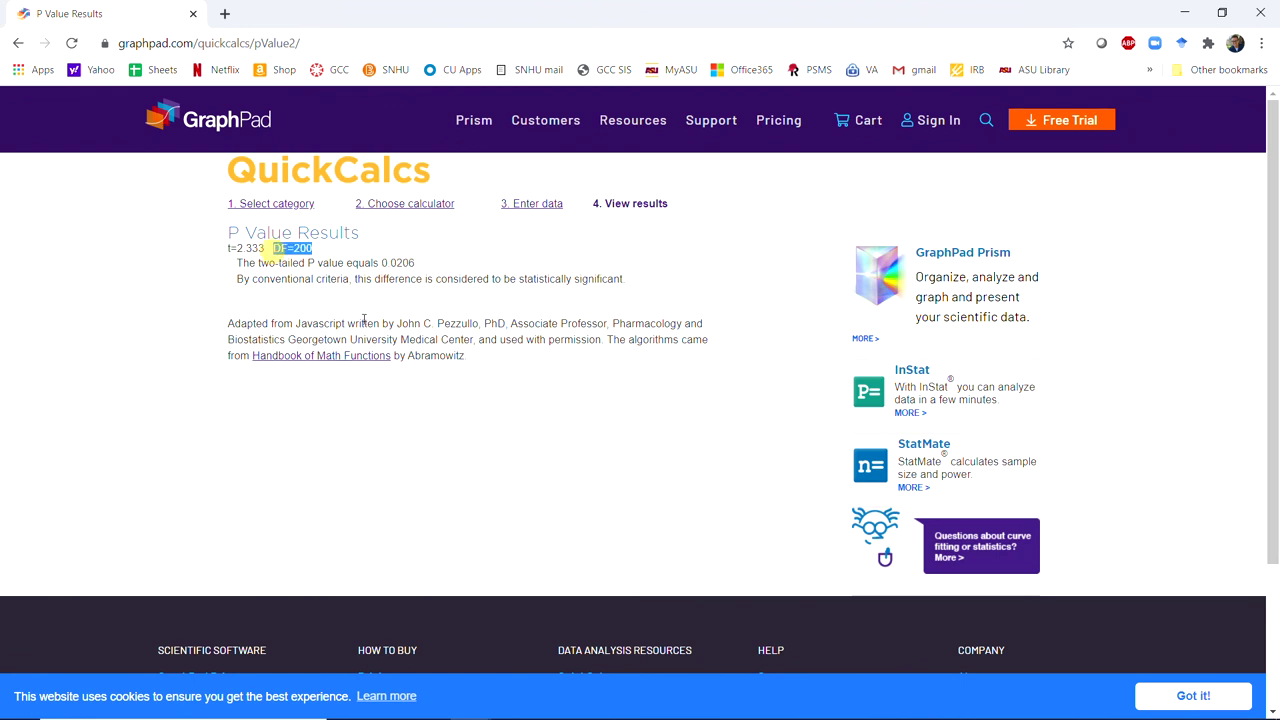
{"action": "left_click_drag", "start_coordinate": [416, 263], "coordinate": [380, 263]}
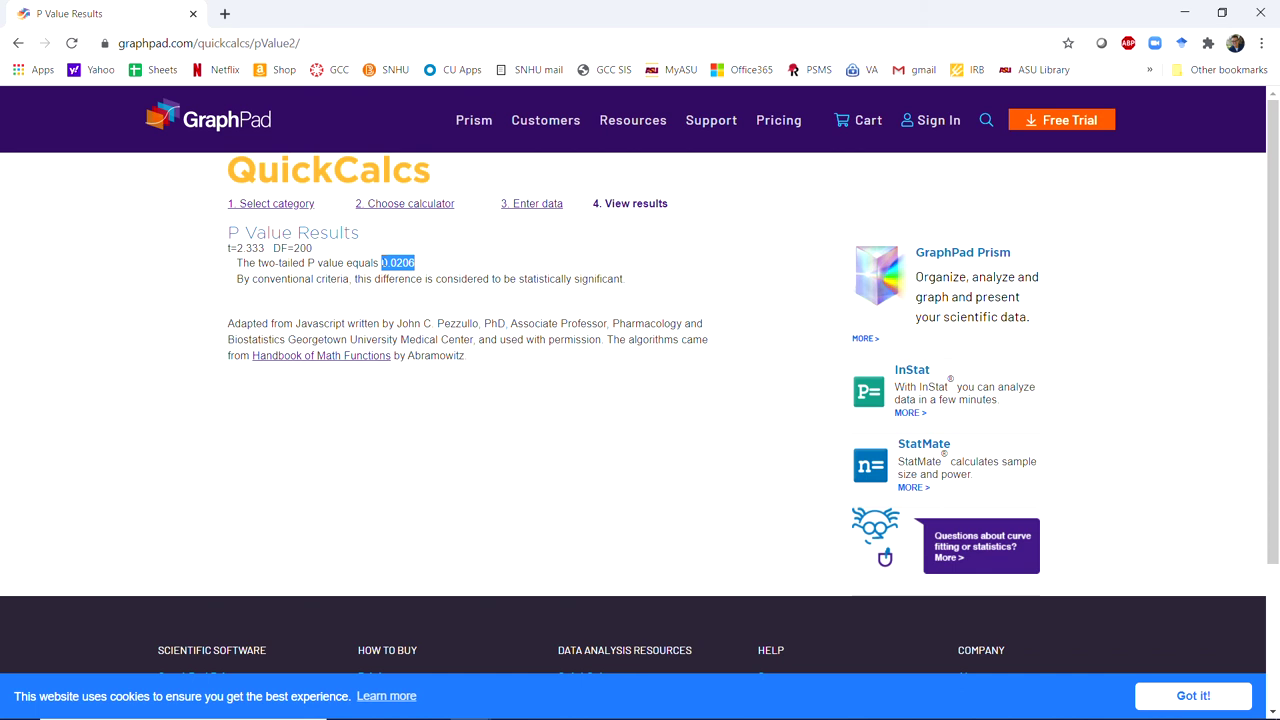
{"action": "left_click", "coordinate": [298, 241]}
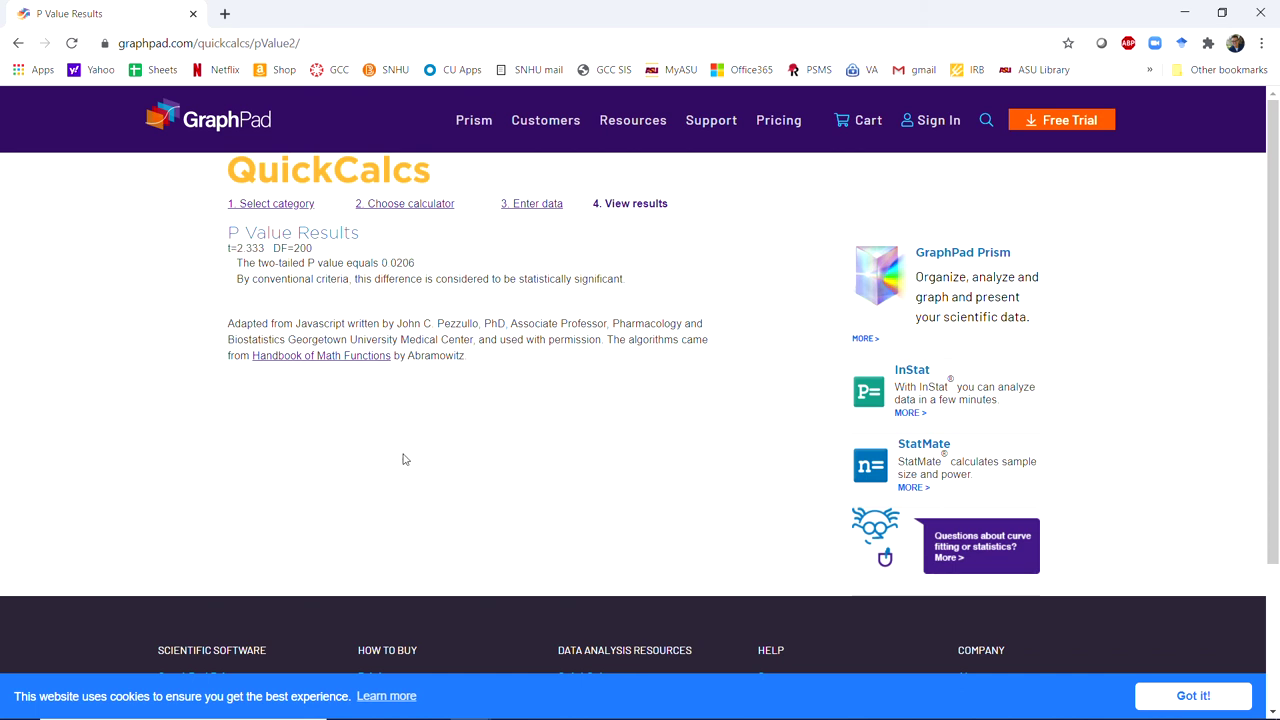